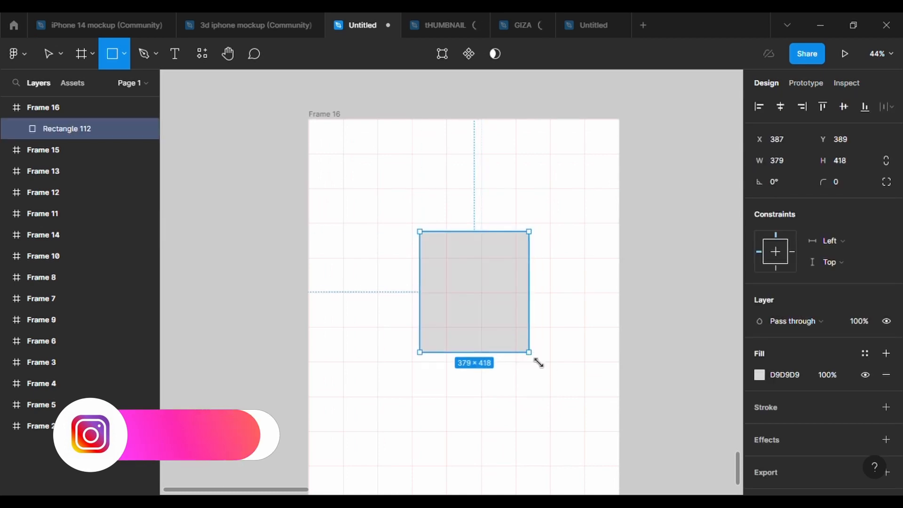
Add a black inside stroke of 3 to the rectangle and rotate it to about -46° so it forms a diamond.
left_click(886, 407)
left_click(839, 451)
type("3")
key("Return")
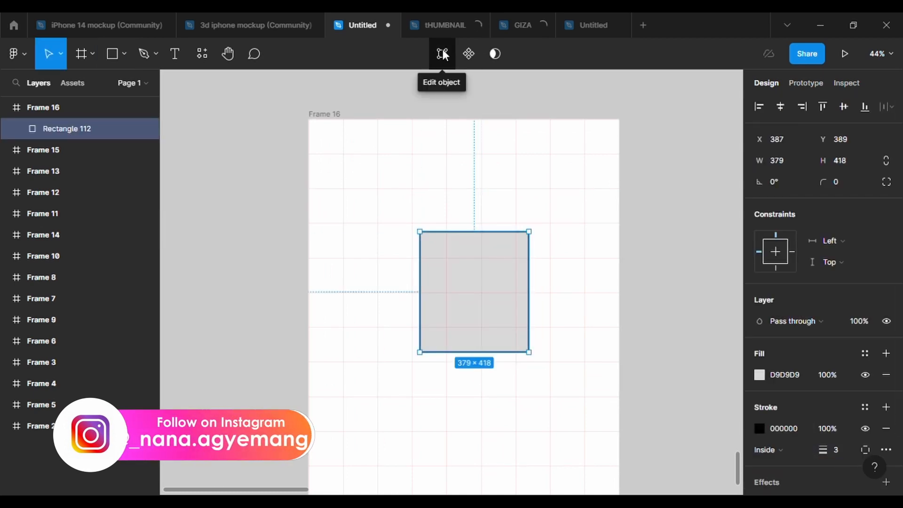
left_click_drag(536, 368, 478, 344)
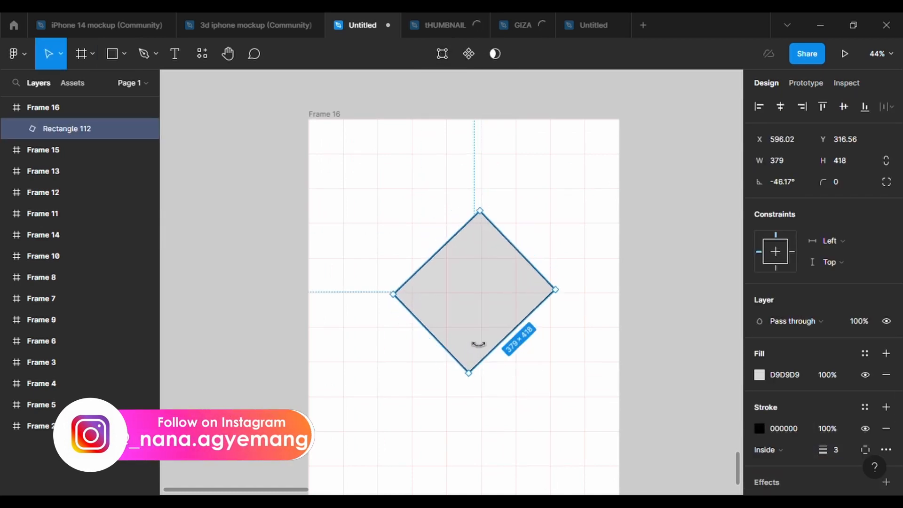
Edit the diamond's vector points and round its left vertex with a corner radius of 200.
left_click(442, 66)
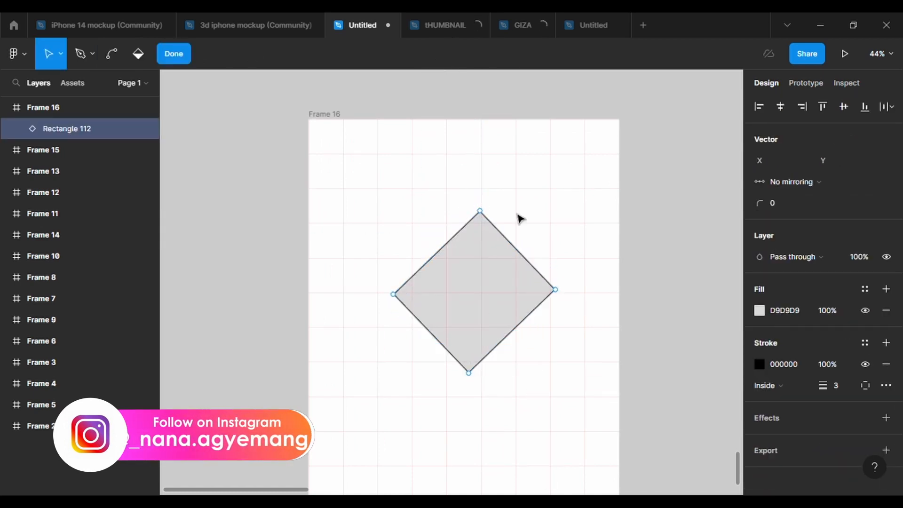
left_click(395, 296)
left_click(790, 202)
type("200")
key("Return")
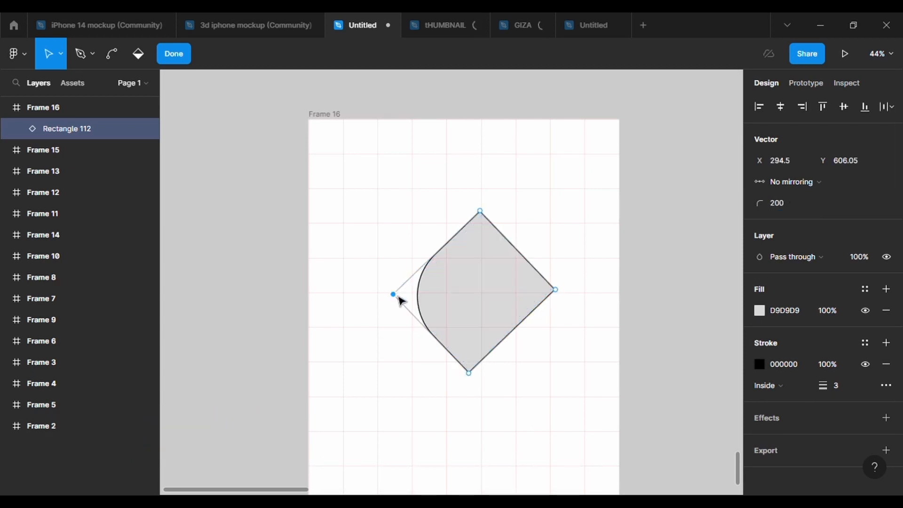
Stretch the diamond's left vertex outward and move its bottom and top vertices inward to flatten the shape.
left_click_drag(393, 295, 366, 285)
left_click_drag(469, 371, 471, 351)
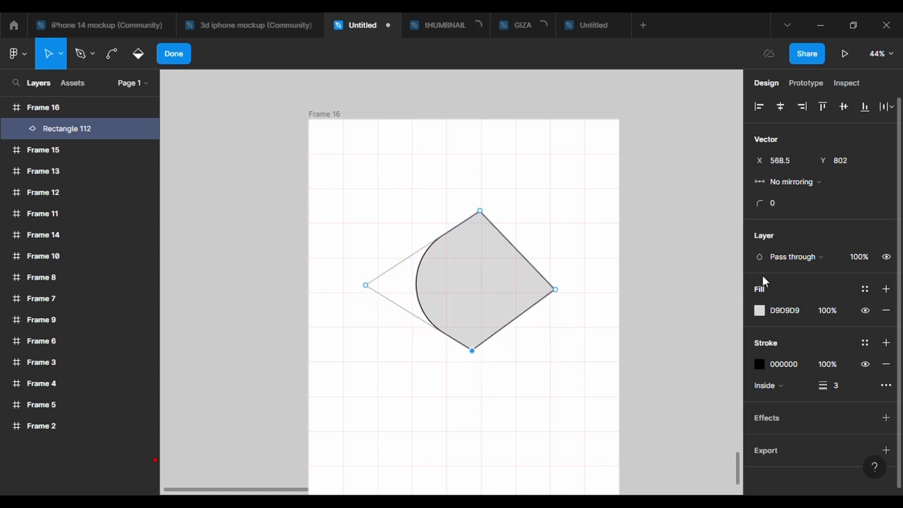
left_click_drag(479, 211, 493, 237)
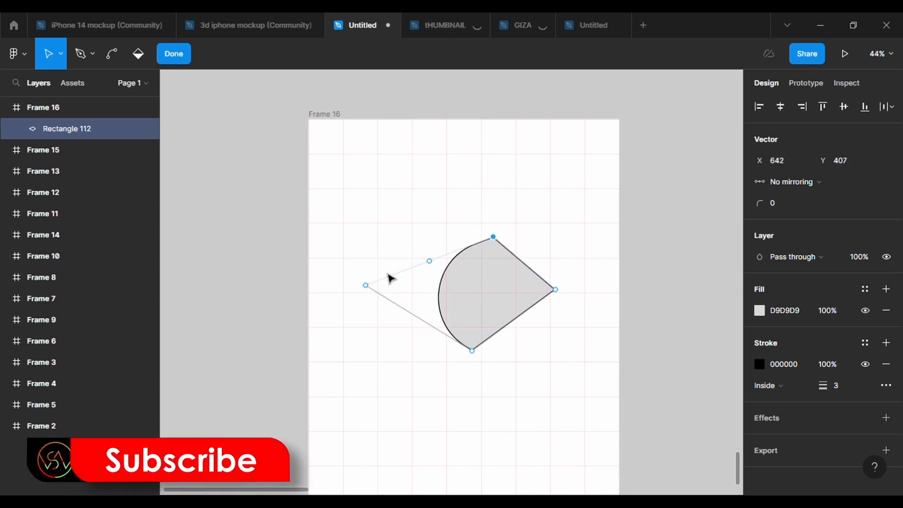
Set the corner radius of the shape's left vertex to 100.
left_click(366, 285)
left_click(792, 199)
type("100")
key("Return")
Add a point on the shape's upper-left edge, pull it outward and set its corner radius to 500.
left_click_drag(434, 261, 436, 237)
left_click(778, 201)
key("BackSpace")
type("500")
key("Return")
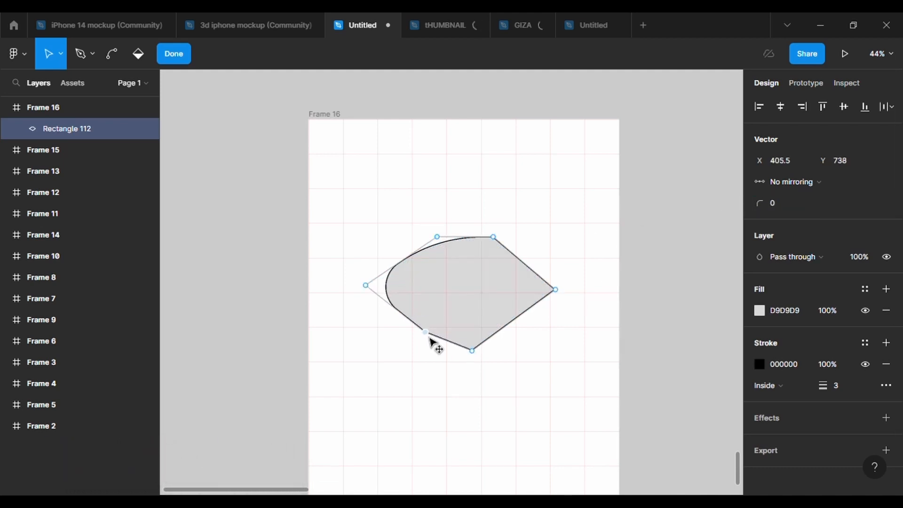
Add a point on the shape's lower-left edge, pull it slightly outward and set its corner radius to 500.
left_click_drag(426, 333, 429, 337)
left_click(786, 201)
type("500")
key("Return")
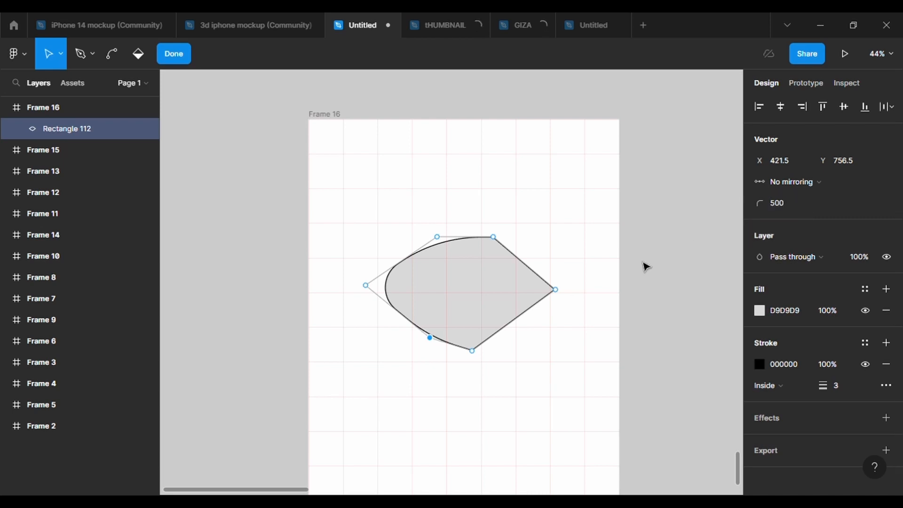
Resume editing the shape's points, pull a new point outward on the upper-right edge and set its corner radius to 500.
double_click(432, 346)
left_click(442, 53)
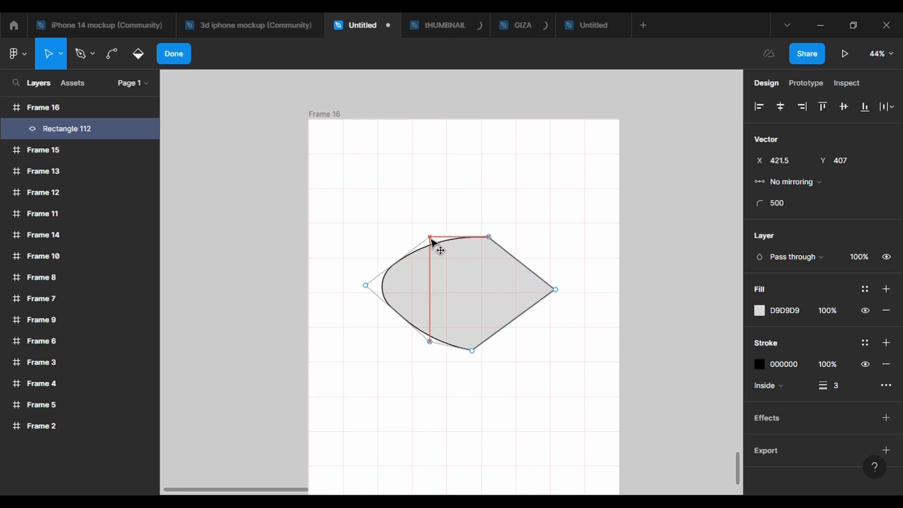
left_click_drag(514, 259, 520, 248)
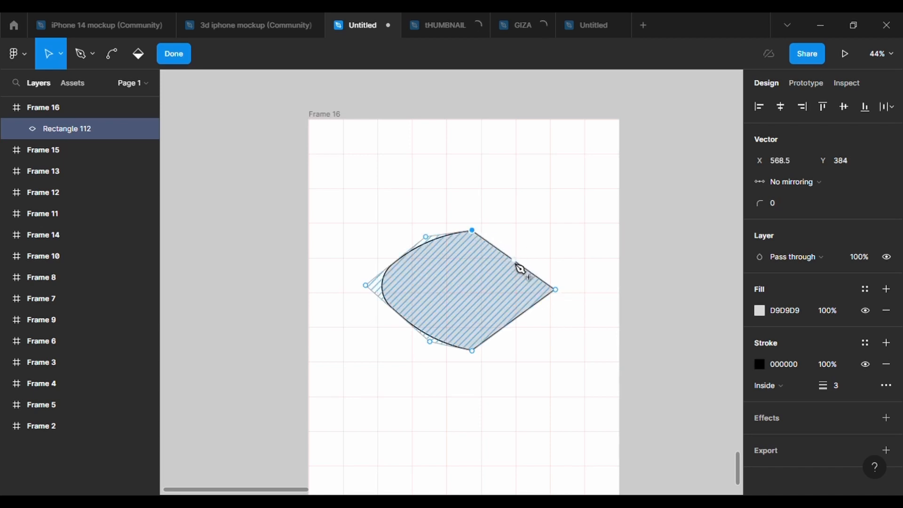
left_click(777, 202)
type("500")
key("Return")
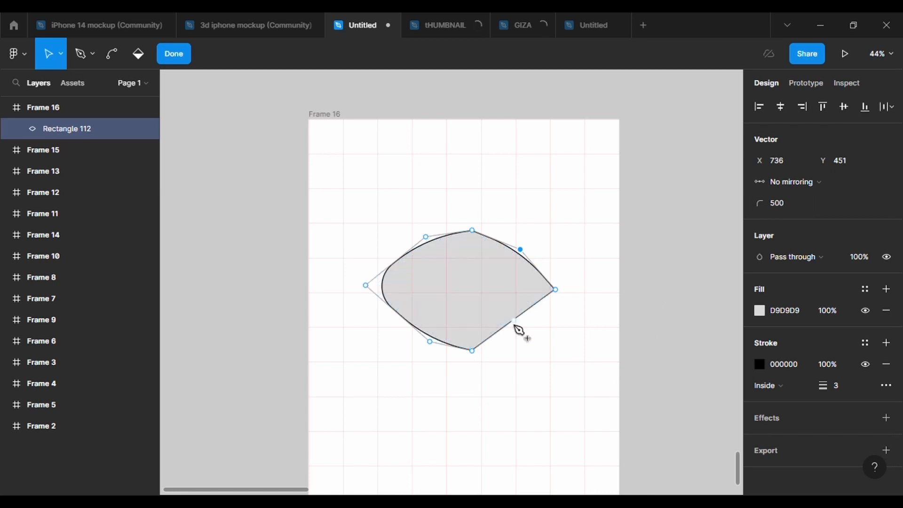
Pull a new point outward on the lower-right edge, set its corner radius to 500 and finish editing the shape.
left_click_drag(527, 329, 528, 330)
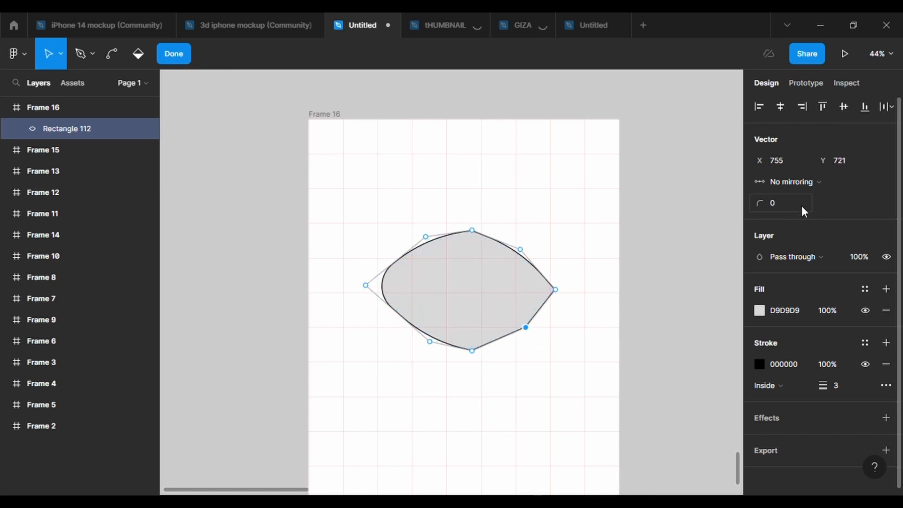
left_click(801, 202)
type("500")
key("Return")
left_click(162, 60)
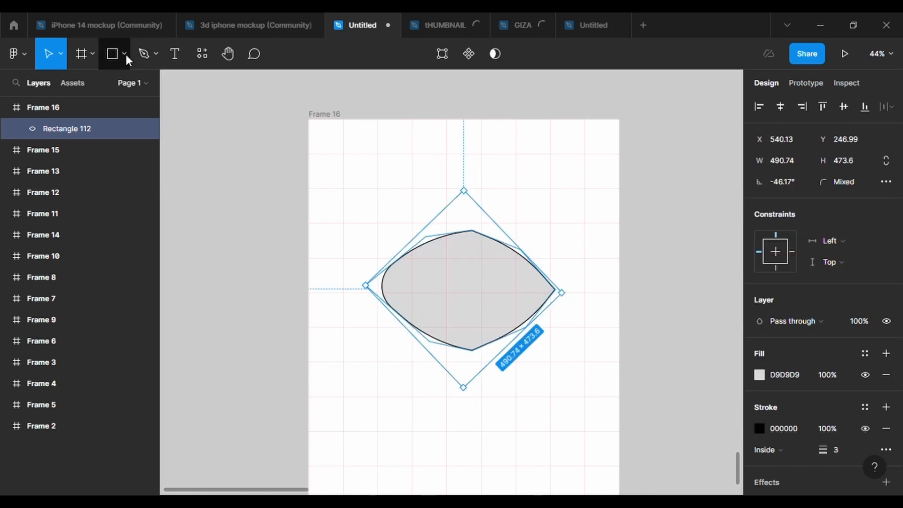
Draw an ellipse about 106 × 72 over the shape's lower-right edge and give it a black stroke of 3.
left_click(125, 53)
left_click(99, 136)
mouse_move(499, 314)
left_mouse_down()
mouse_move(531, 336)
mouse_move(515, 330)
left_mouse_up()
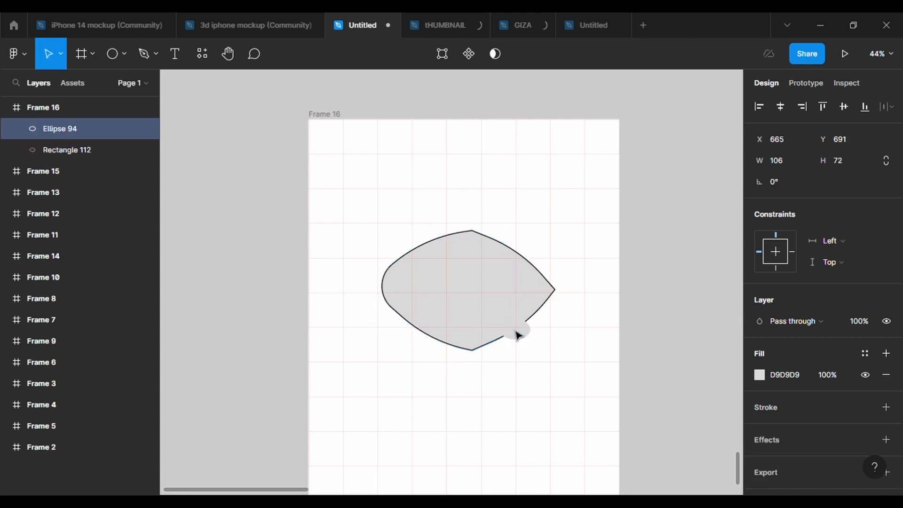
left_click(886, 406)
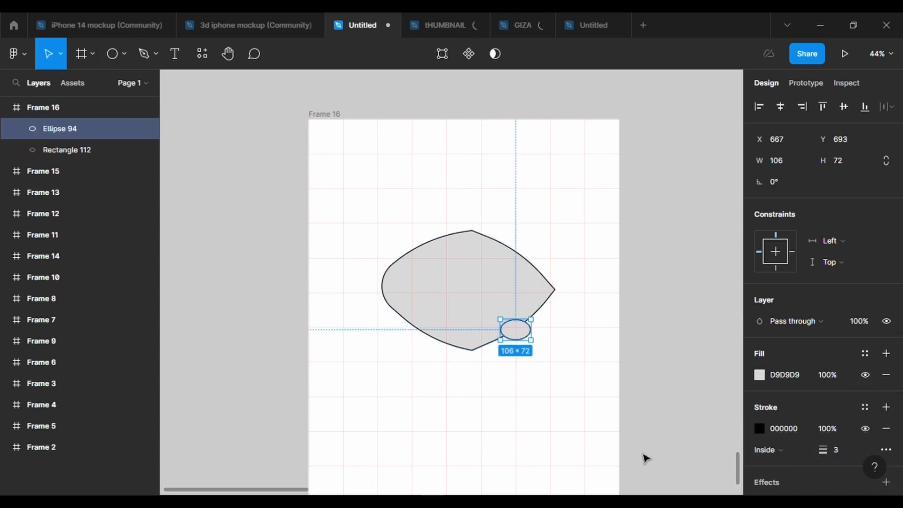
Unite the ellipse with the large shape and rotate the ellipse inside the union to about -11°.
left_click_drag(569, 374, 492, 282)
key("ctrl+alt+u")
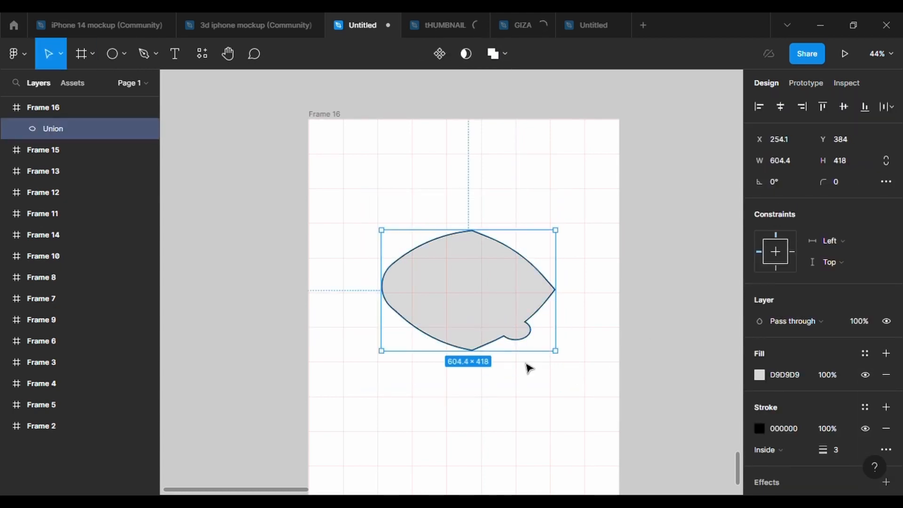
scroll(524, 369, "up", 2)
double_click(527, 334)
left_click_drag(539, 340, 548, 356)
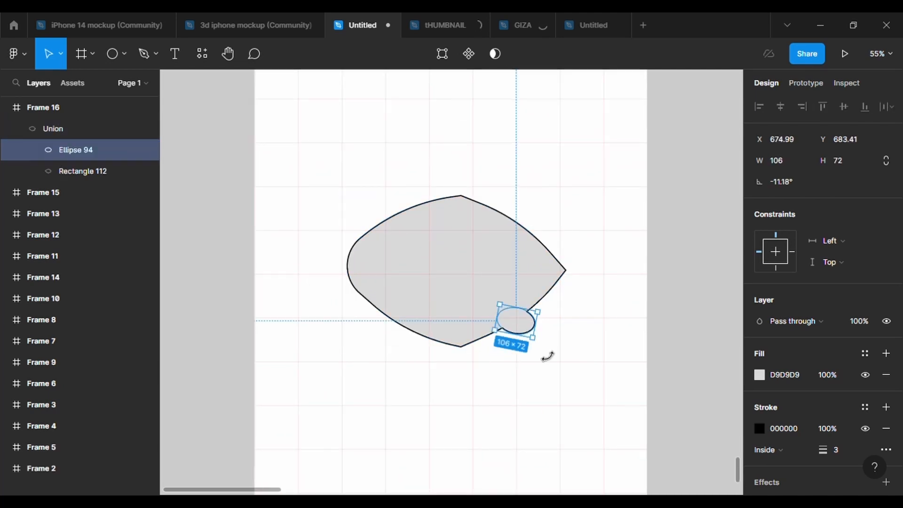
left_click(563, 375)
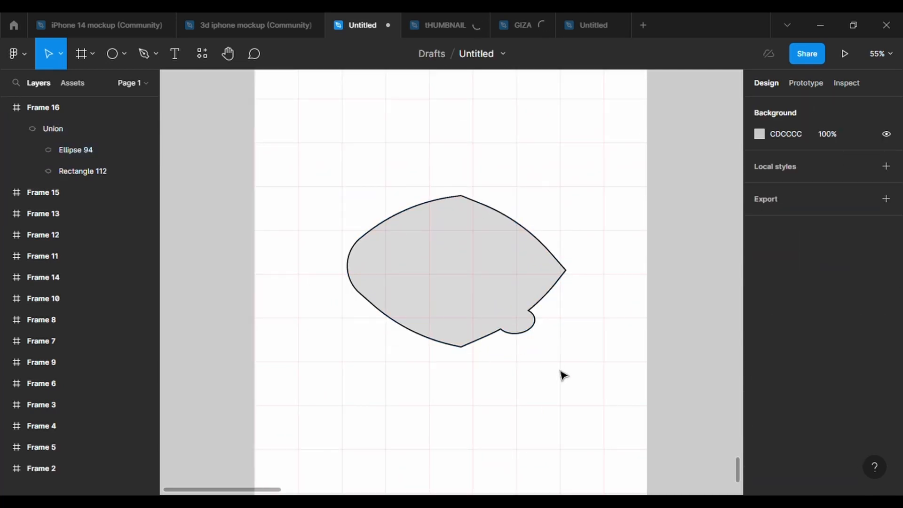
Add points around the large shape's bottom vertex and move them to form a small pointed tip with a notch beside it.
double_click(534, 302)
double_click(480, 339)
scroll(502, 385, "up", 3)
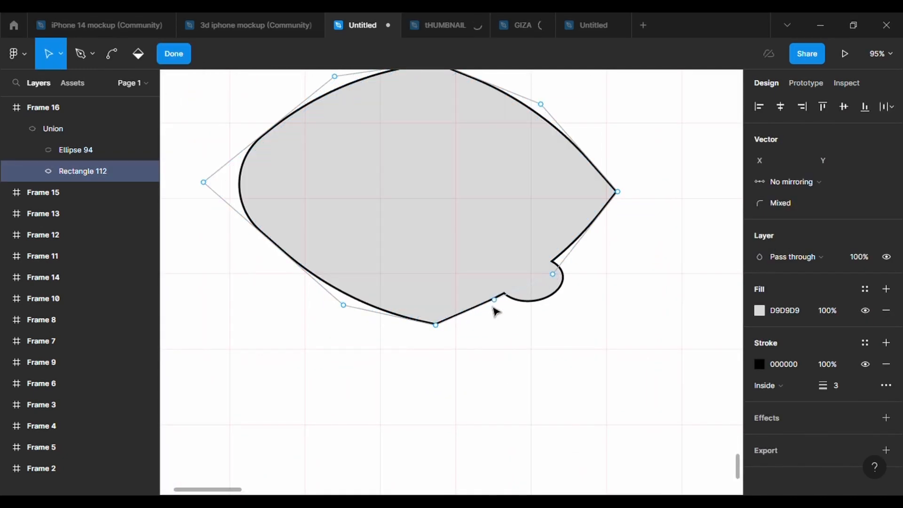
left_click(469, 315)
left_click_drag(451, 323, 451, 312)
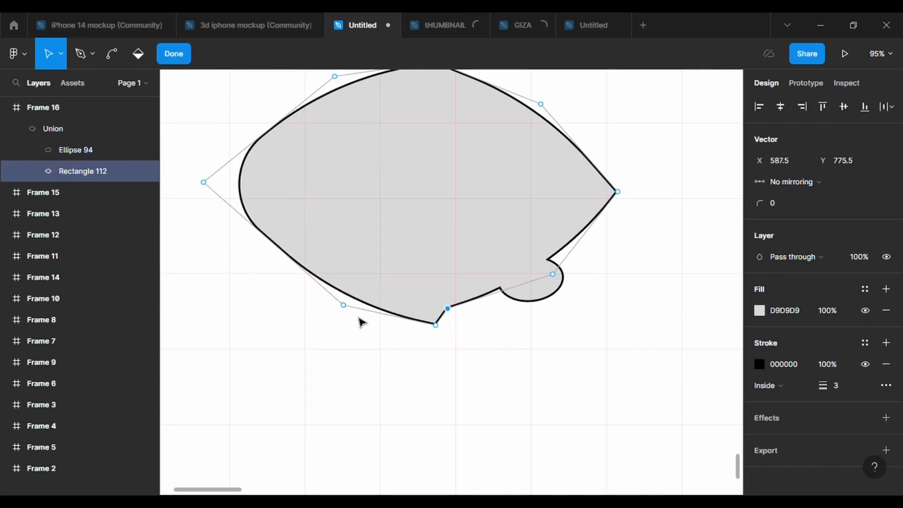
left_click(417, 323)
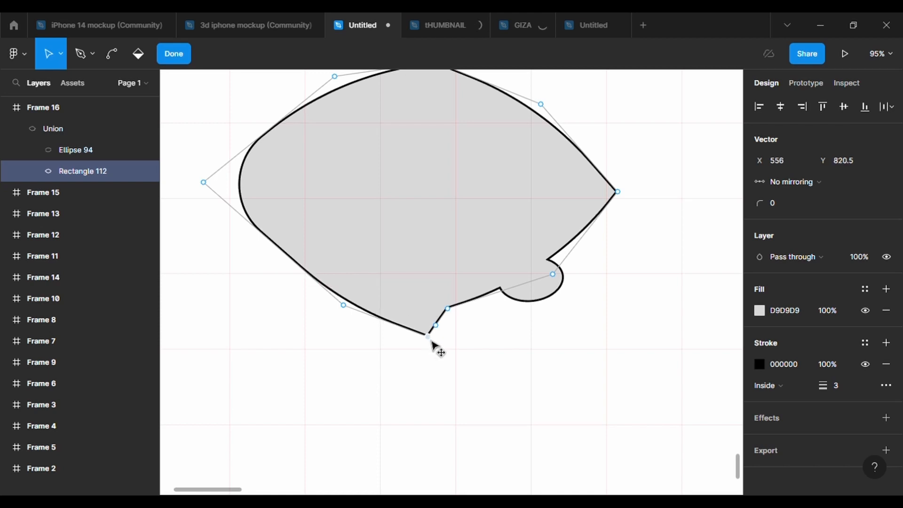
left_click_drag(387, 322, 421, 331)
key("Escape")
scroll(459, 360, "down", 3)
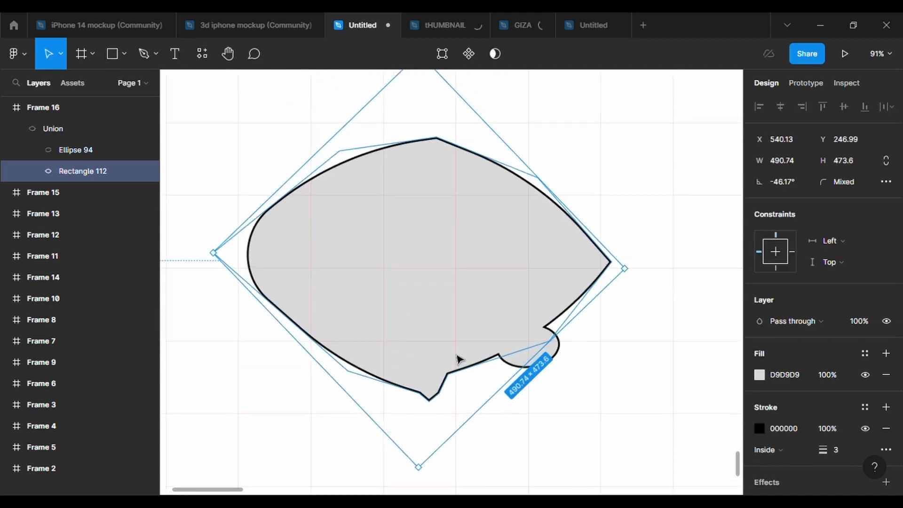
Draw a rectangle about 236 × 280 overlapping the top of the united shape.
scroll(459, 360, "up", 3)
left_click(120, 53)
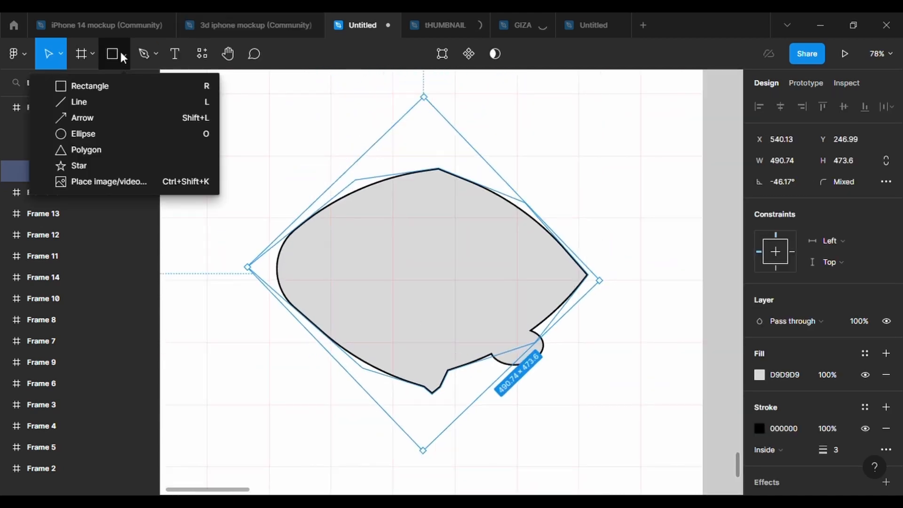
left_click(125, 89)
scroll(450, 221, "up", 2)
scroll(450, 220, "down", 2)
scroll(450, 217, "up", 1)
left_click_drag(399, 134, 521, 278)
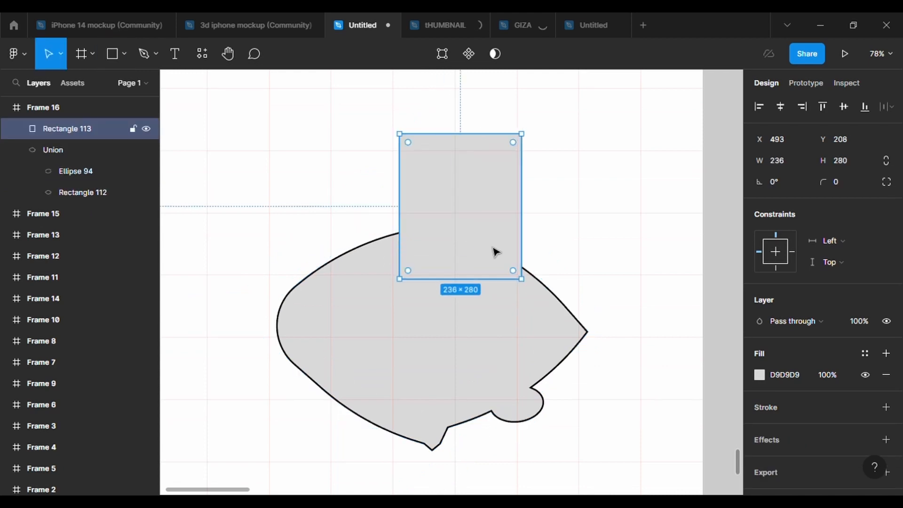
Send the new rectangle behind the united shape and give it a black stroke of 3.
right_click(485, 247)
left_click(509, 228)
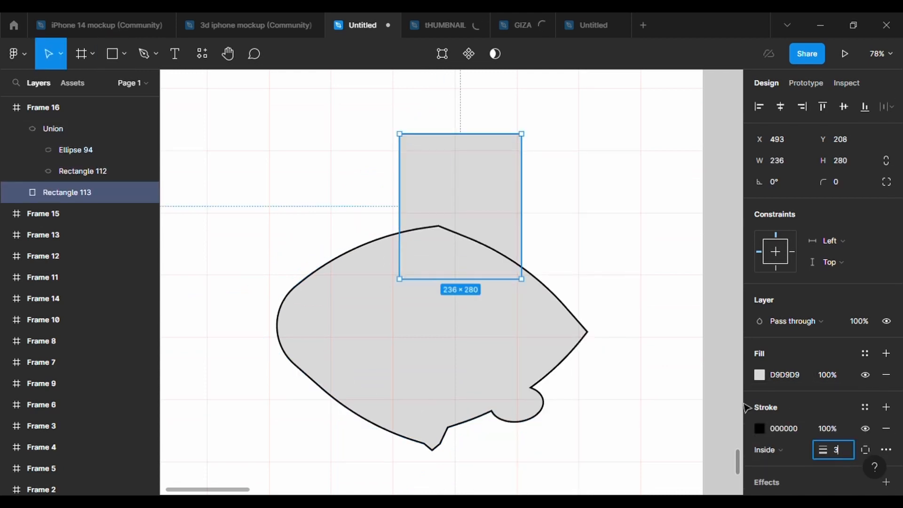
left_click(699, 387)
Edit the points of the large shape inside the union and set its top vertex's corner radius to 30.
left_click(436, 235)
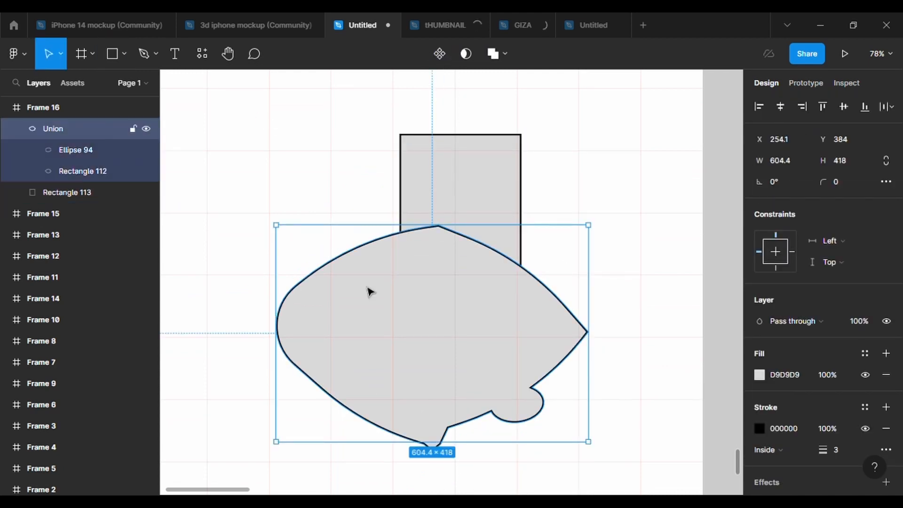
double_click(379, 318)
key("Return")
left_click(439, 225)
left_click(780, 203)
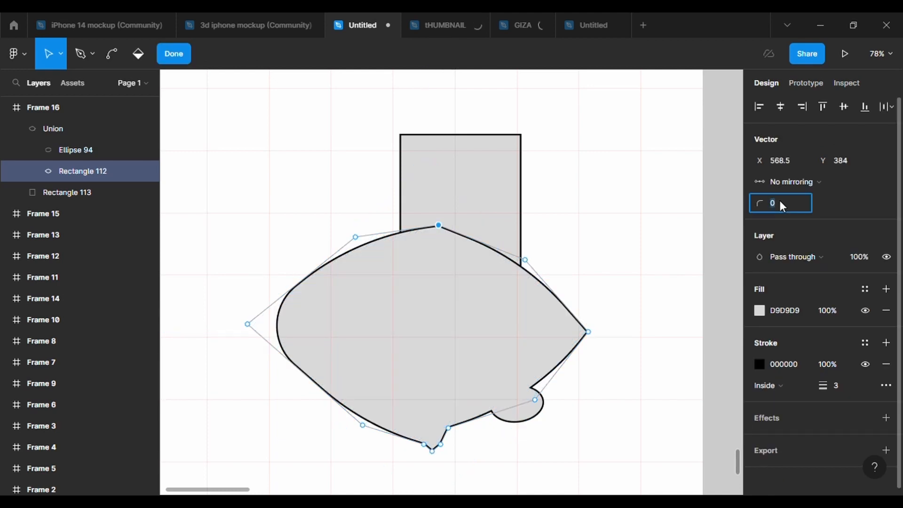
type("10")
key("BackSpace")
key("BackSpace")
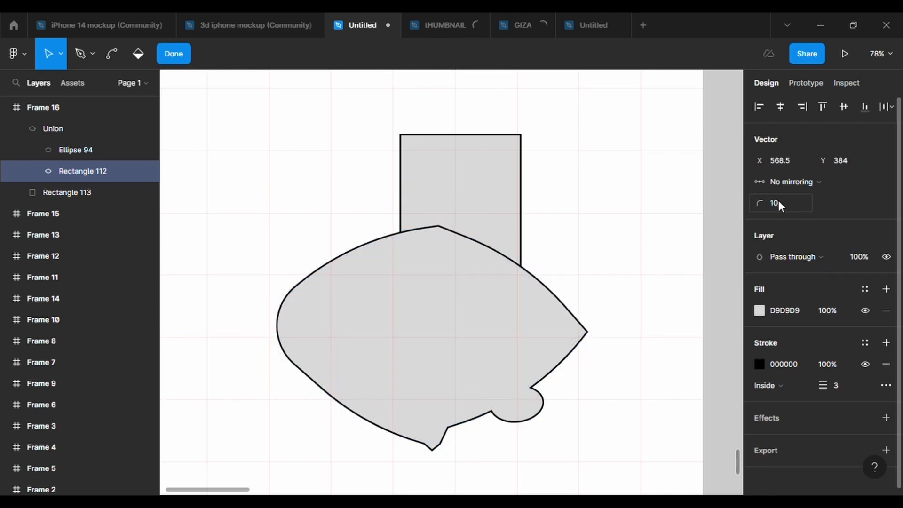
type("30")
key("Return")
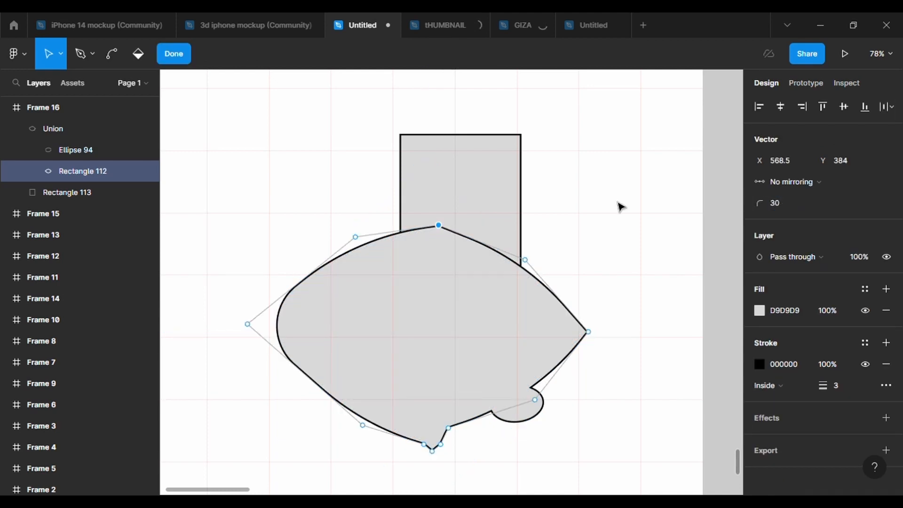
Reshape the upper rectangle's outline by bulging its left and top edges outward and notching its right edge inward with added points.
double_click(508, 205)
key("Return")
left_click(402, 209)
left_click_drag(404, 209, 371, 214)
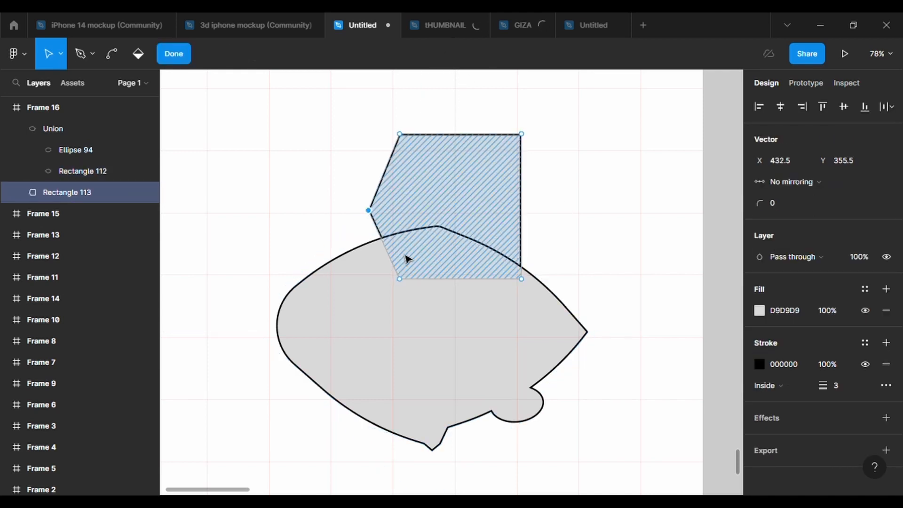
left_click_drag(521, 134, 521, 128)
left_click_drag(460, 134, 461, 125)
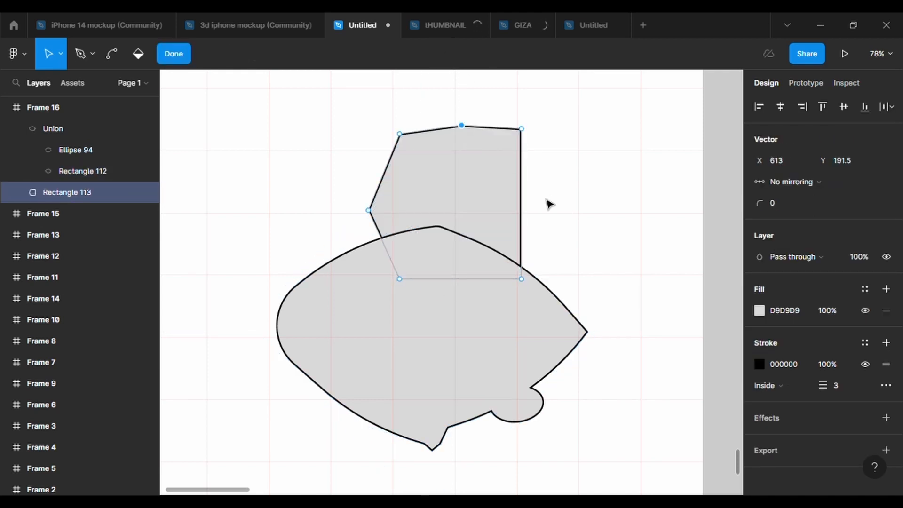
left_click_drag(521, 206, 491, 150)
left_click_drag(507, 217, 511, 198)
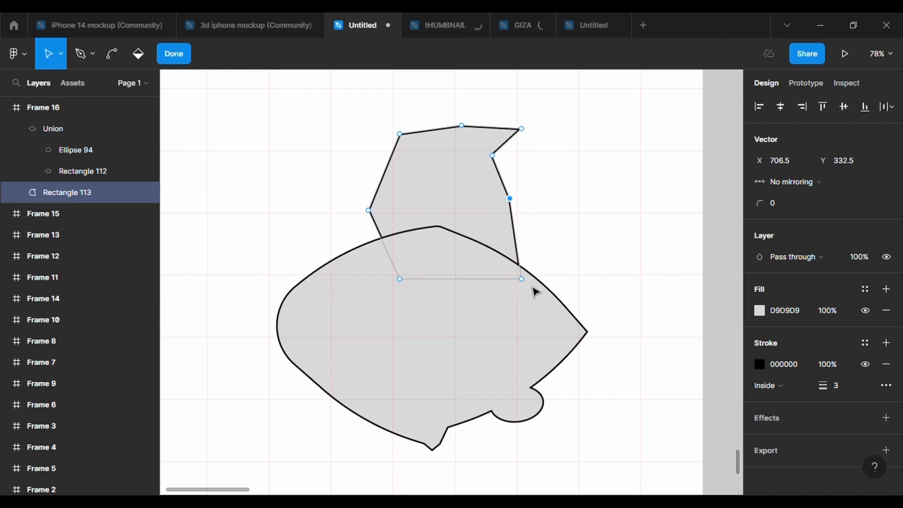
Round the upper shape's points above the body with a corner radius of 500 and pull its lower right-hand point outward.
left_click_drag(357, 149, 530, 222)
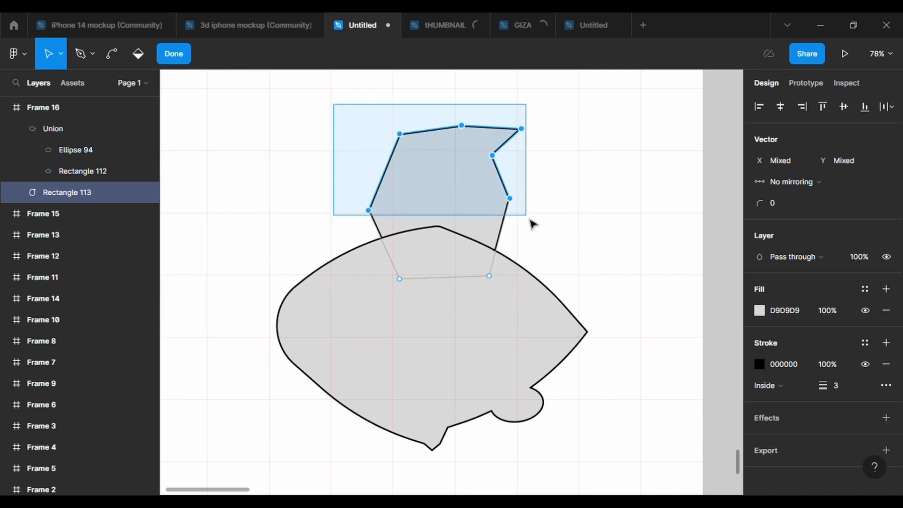
left_click(776, 202)
type("500")
key("Return")
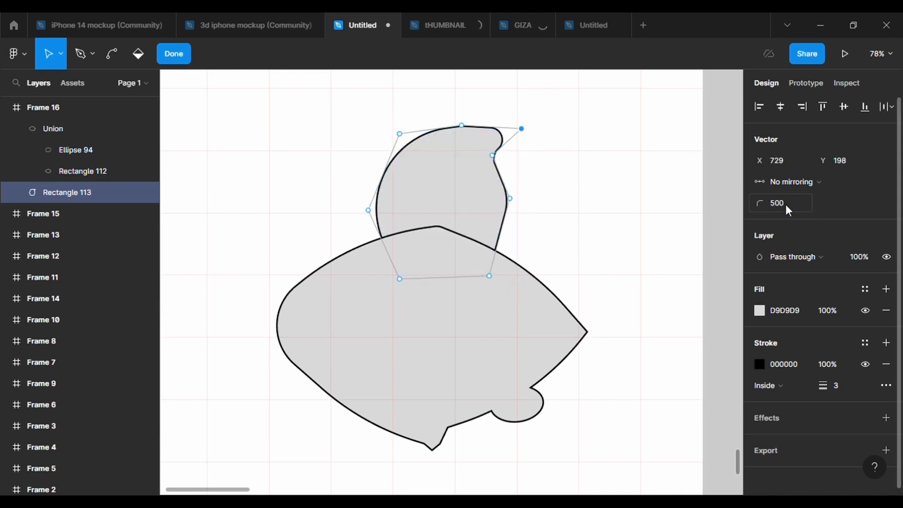
left_click_drag(509, 198, 529, 223)
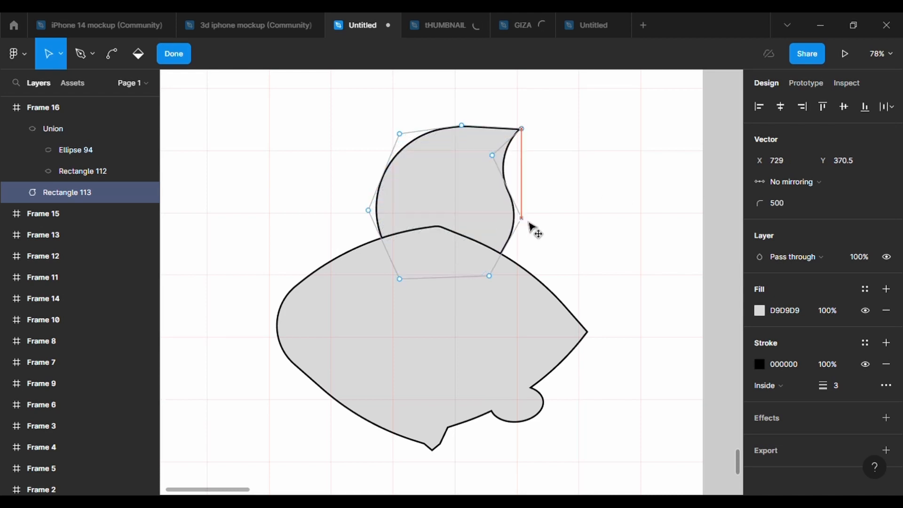
Shift the upper shape's pointed tip down and outward, raise its top point, and pull its leftmost point outward.
left_click_drag(522, 129, 532, 138)
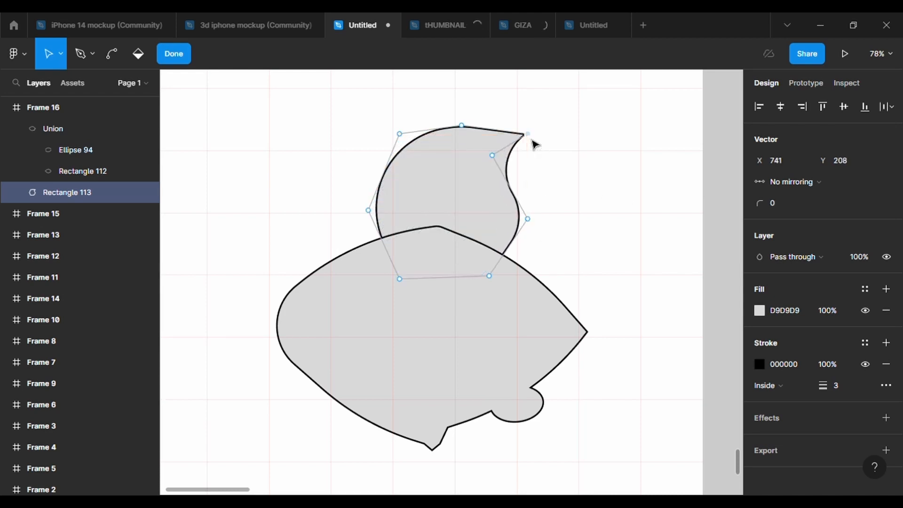
left_click_drag(467, 134, 466, 124)
key("ctrl+z")
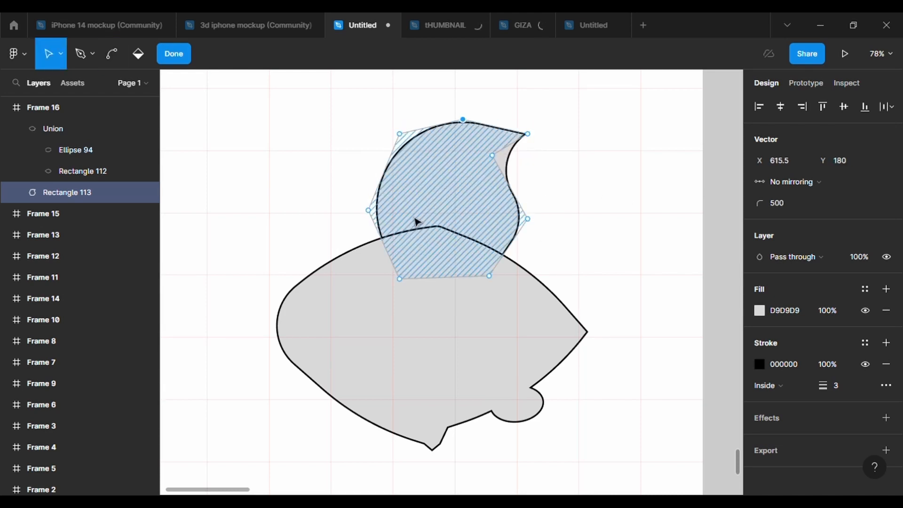
left_click_drag(368, 211, 359, 212)
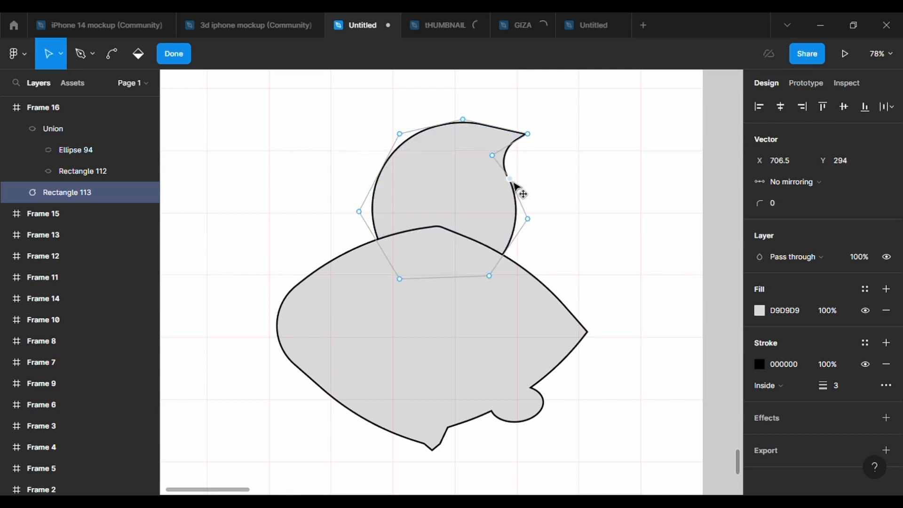
Resize the upper shape to about 326.5 × 308 and rotate it to about -6.85°.
left_click(582, 241)
left_click(510, 215)
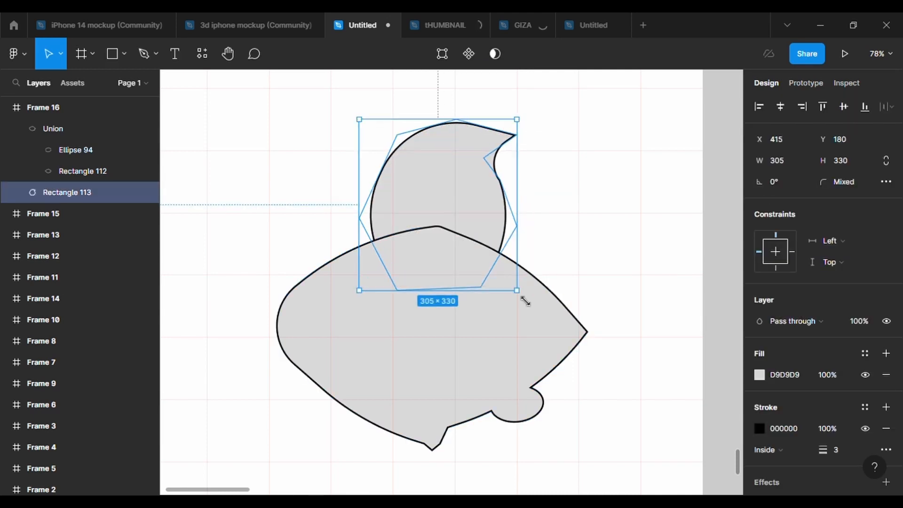
left_click_drag(538, 294, 526, 301)
left_click(597, 254)
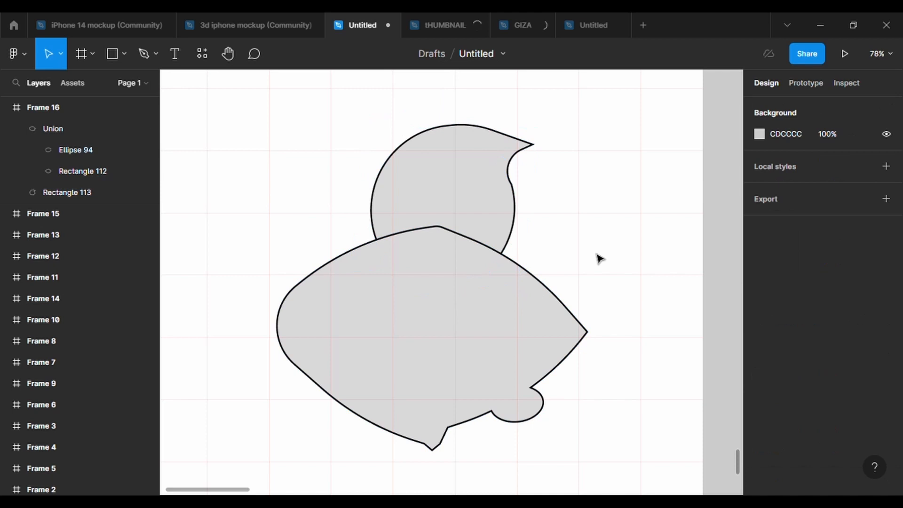
Round the point just below the upper shape's notch with a corner radius of 500.
double_click(494, 196)
left_click(513, 185)
left_click(784, 210)
type("500")
key("Return")
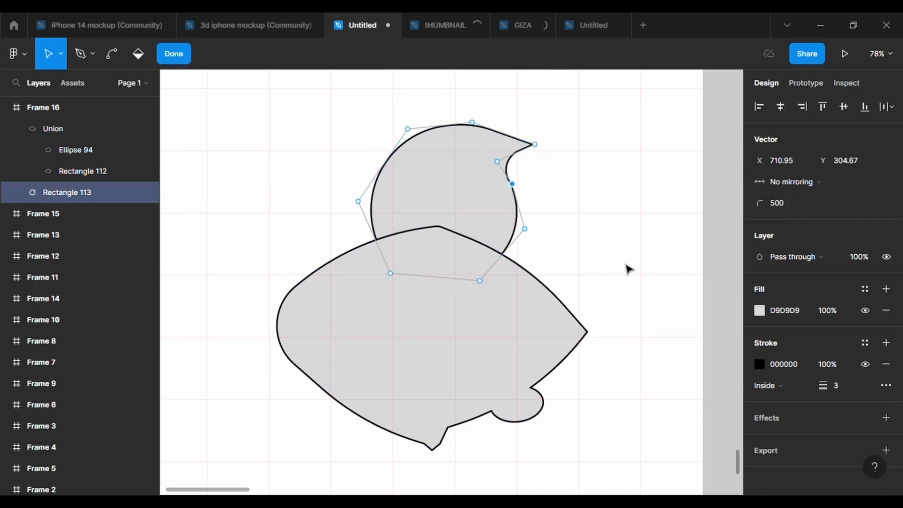
key("Escape")
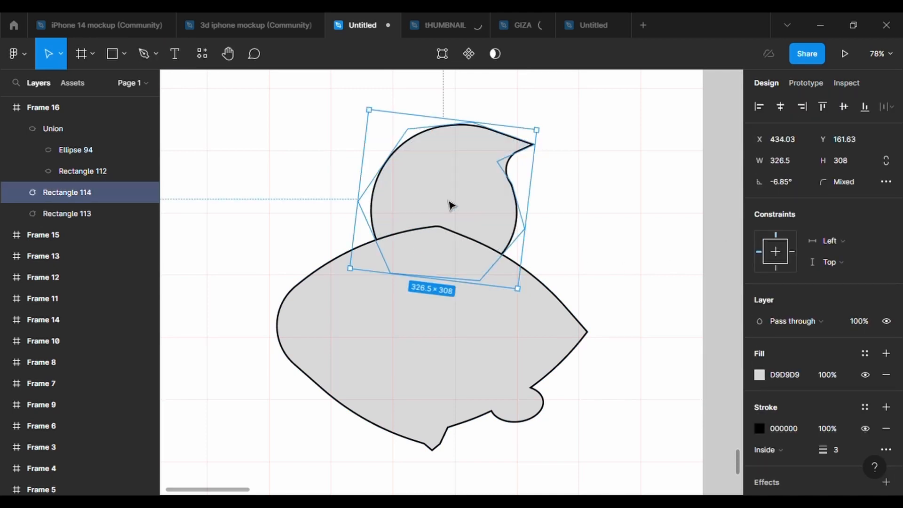
Duplicate the upper shape onto the body's right side and give the copy's two bottom points a corner radius of 500.
left_click_drag(450, 205, 586, 315)
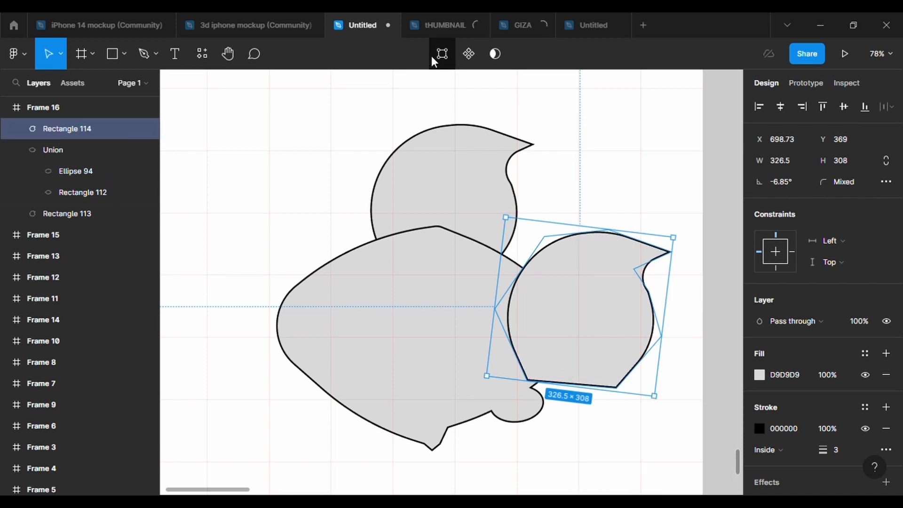
left_click(433, 59)
left_click_drag(646, 412, 499, 368)
left_click(801, 205)
type("500")
key("Return")
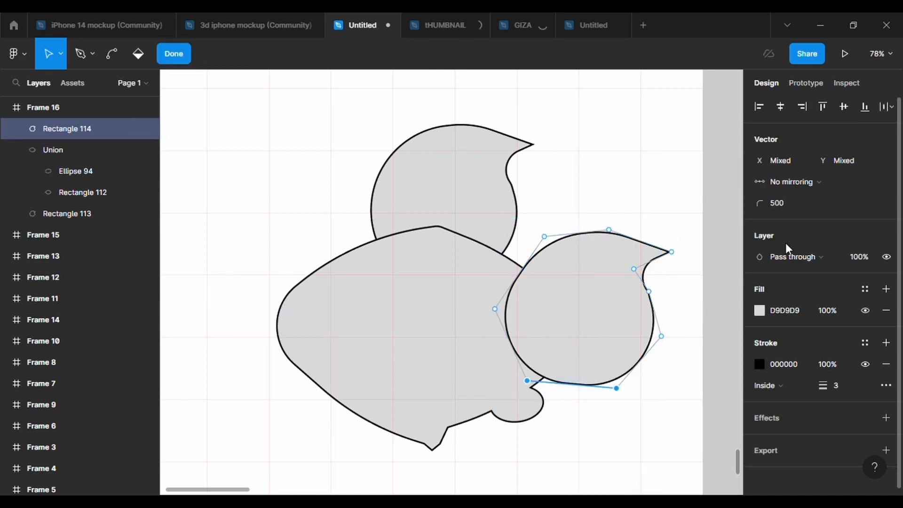
Rotate the copied round shape to about -37° and shift it up and outward against the body's right side.
key("Escape")
left_click_drag(665, 413, 600, 417)
left_click_drag(576, 376, 604, 353)
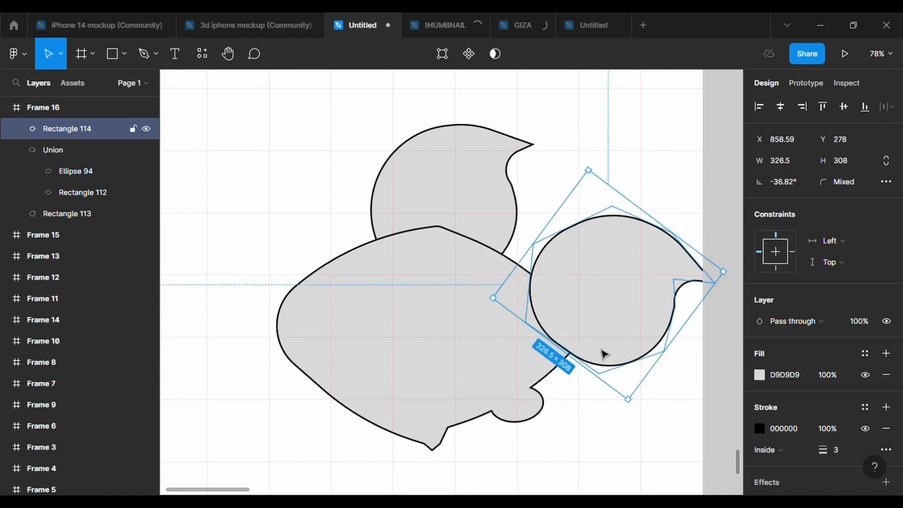
Rotate the original upper shape to about -22° and shift it slightly to the right above the body.
left_click(494, 222)
left_click_drag(531, 282, 491, 308)
mouse_move(469, 216)
left_mouse_down()
mouse_move(486, 209)
mouse_move(475, 213)
mouse_move(485, 218)
left_mouse_up()
Select the body and both round shapes and scale them down together to about 676 × 548.
scroll(631, 395, "down", 3)
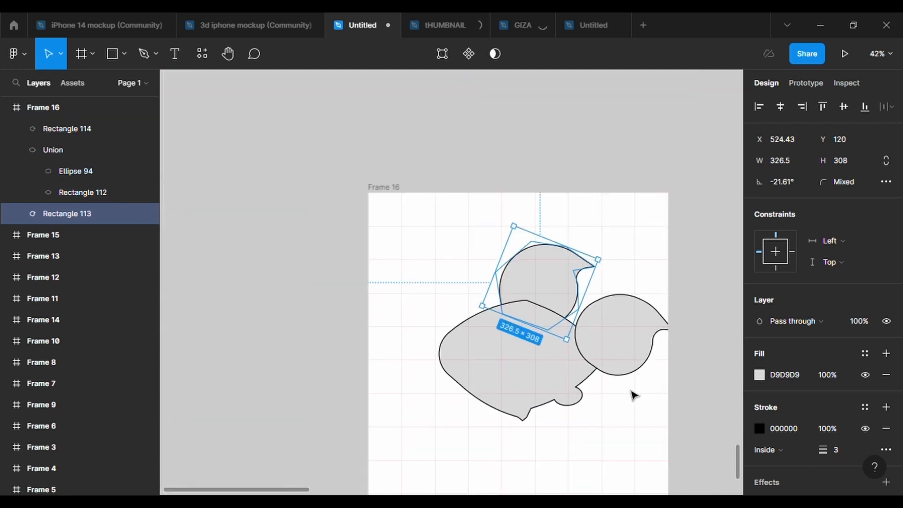
left_click_drag(605, 434, 529, 333)
left_click_drag(679, 419, 626, 378)
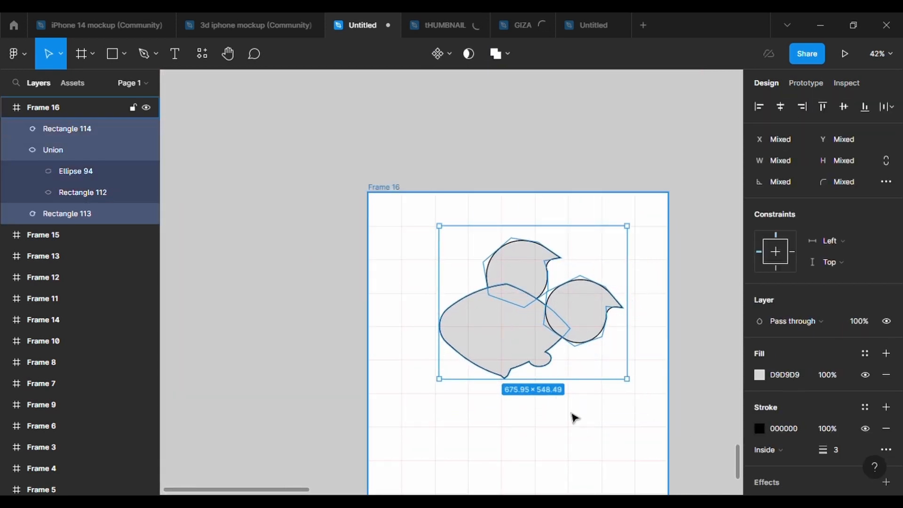
scroll(576, 425, "up", 5)
left_click(583, 440)
Draw an ellipse about 53 × 137 at the body's lower right edge, rotated about -50°, with a black stroke of 3.
left_click(124, 54)
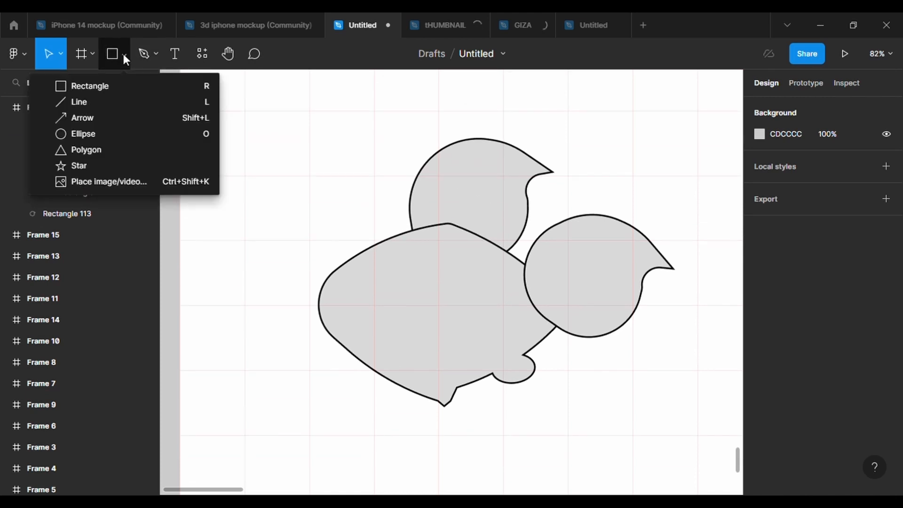
left_click(71, 133)
mouse_move(528, 291)
left_mouse_down()
mouse_move(557, 373)
mouse_move(512, 370)
mouse_move(528, 345)
left_mouse_up()
left_click(885, 408)
left_click(836, 450)
type("3")
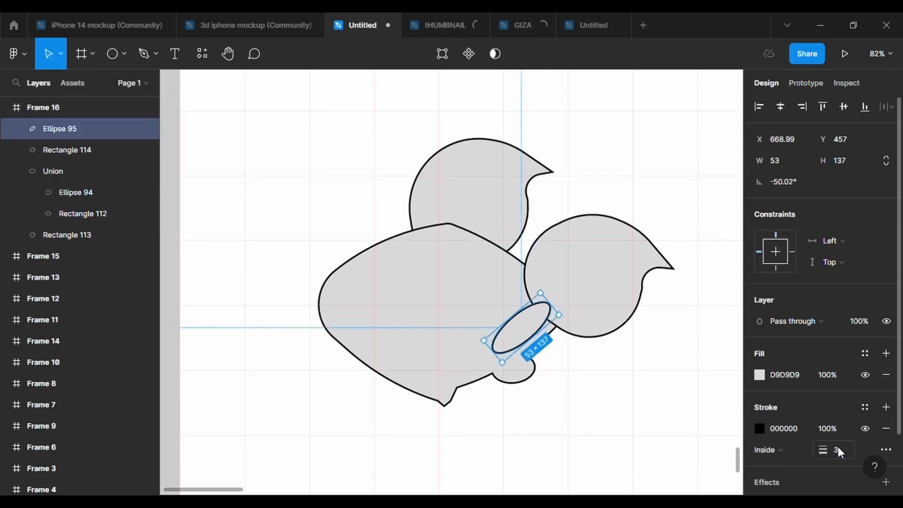
Bring the right-hand round shape in front of the new narrow ellipse.
scroll(653, 297, "up", 5)
right_click(654, 298)
left_click(677, 205)
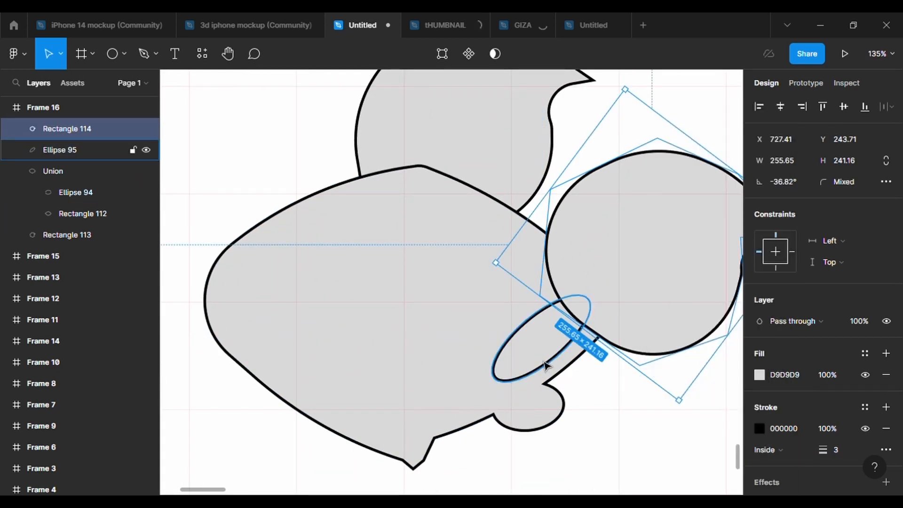
Widen the narrow ellipse to about 59, rotate it to about -42°, and pull its upper end point outward beneath the round shape.
left_click_drag(542, 361, 564, 360)
left_click(442, 53)
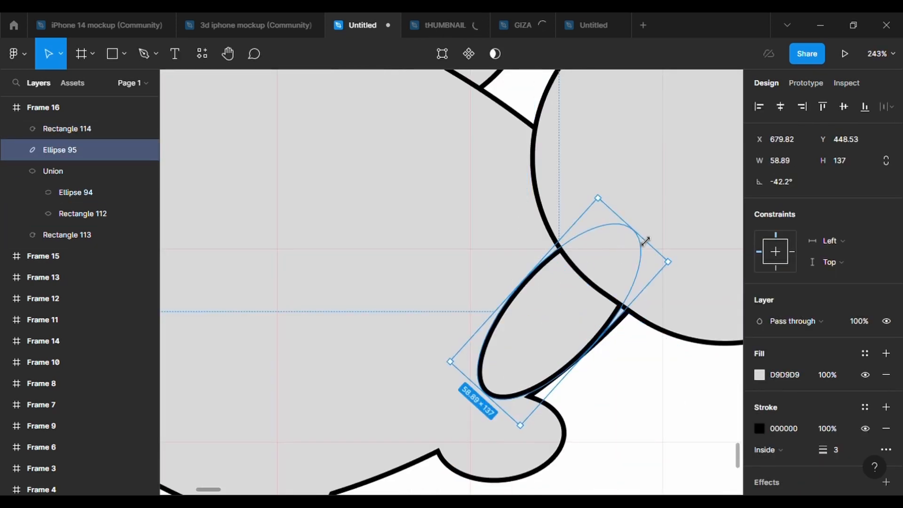
double_click(567, 318)
left_click_drag(633, 230, 659, 254)
key("Escape")
scroll(679, 405, "down", 6)
left_click(679, 405)
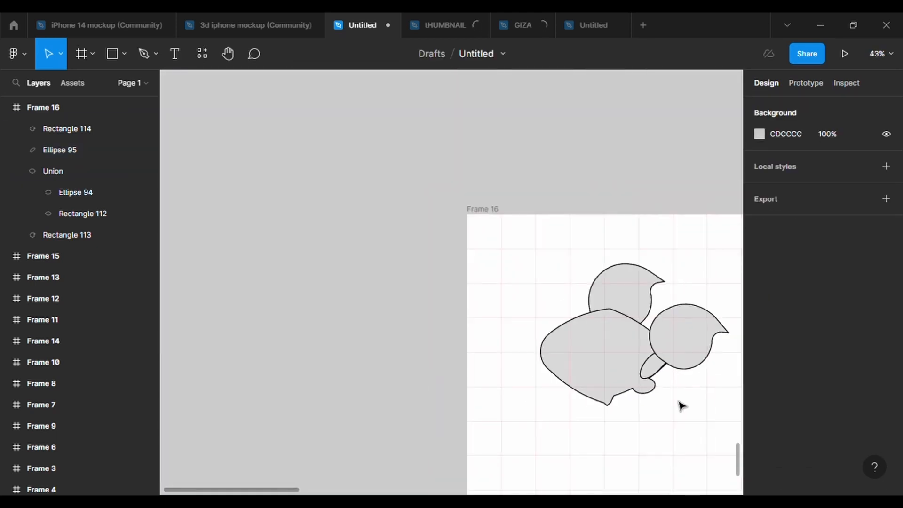
Adjust the narrow ellipse's lower right edge point so that its outline covers the body's edge.
scroll(679, 405, "up", 5)
double_click(595, 293)
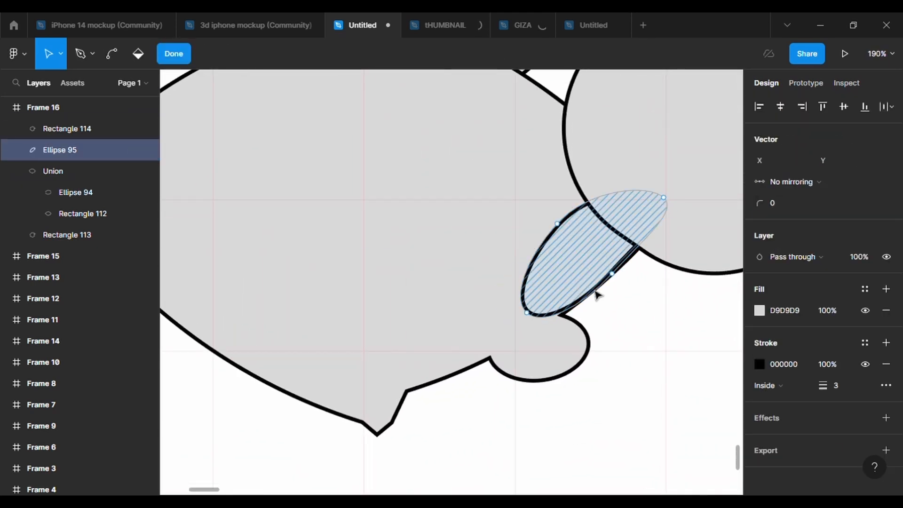
left_click(615, 276)
key("Escape")
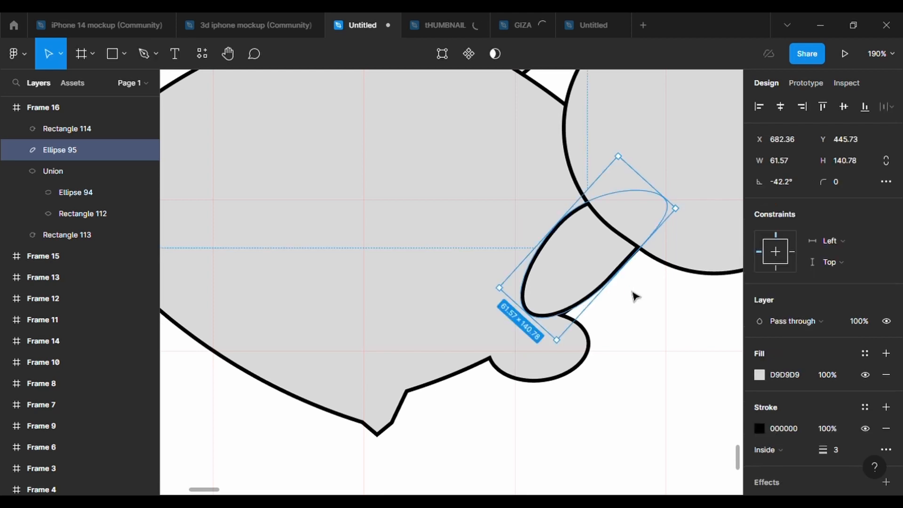
scroll(633, 296, "down", 4)
left_click(633, 296)
Draw a triangle about 202 × 147 on the body, rotated about 142°, and give it a black stroke of 3.
left_click(123, 52)
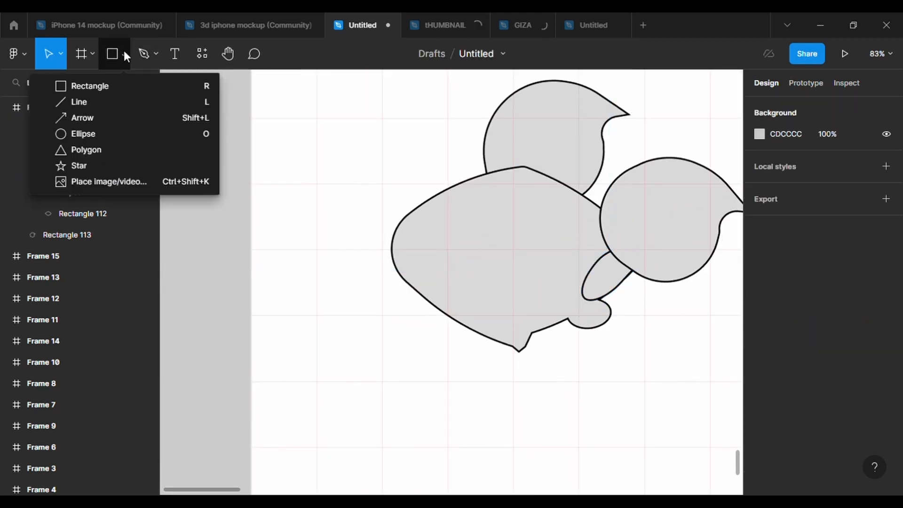
left_click(170, 148)
mouse_move(426, 235)
left_mouse_down()
mouse_move(473, 282)
mouse_move(537, 315)
mouse_move(476, 209)
left_mouse_up()
left_click(886, 428)
left_click(840, 471)
type("3")
key("Return")
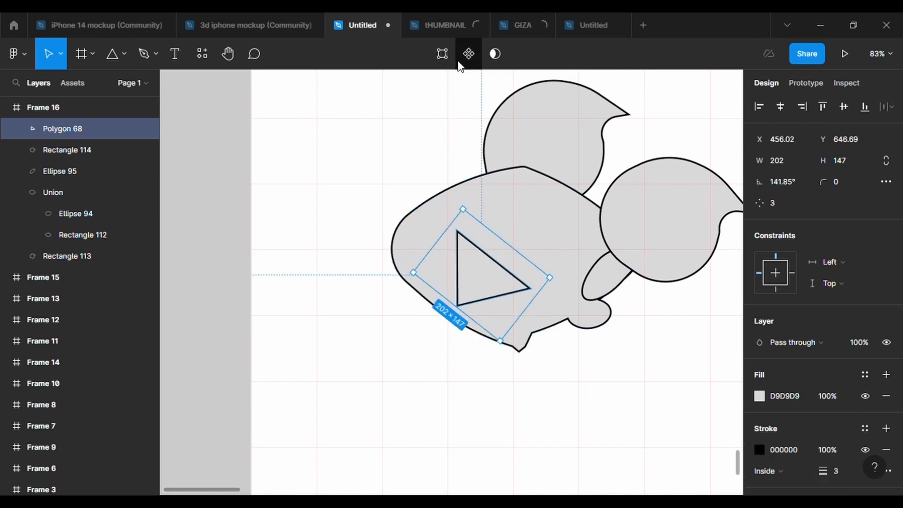
Reshape the triangle into a crescent by pulling out its lower edge, rounding the curve points with radius 500, and moving its left tip outward.
left_click(444, 56)
left_click_drag(439, 258, 440, 389)
left_click(793, 202)
type("500")
key("Return")
mouse_move(475, 301)
left_mouse_down()
mouse_move(481, 322)
mouse_move(481, 313)
left_mouse_up()
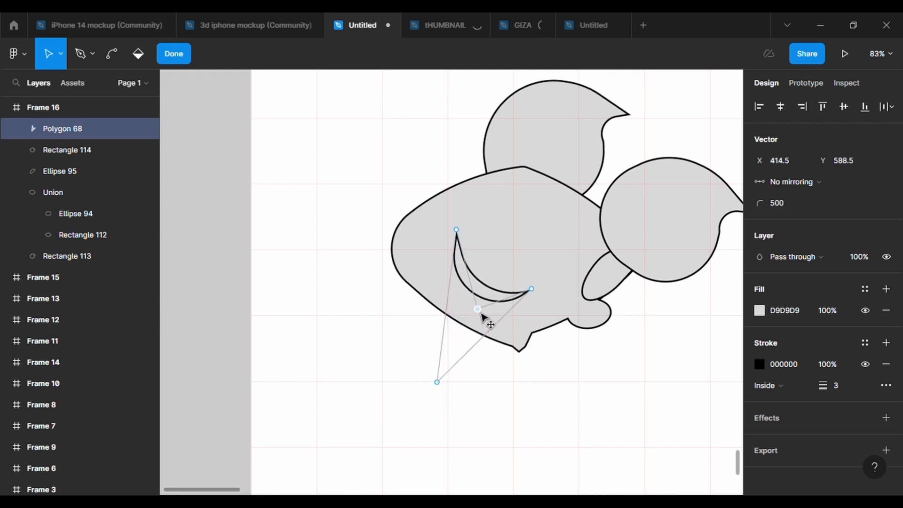
left_click_drag(459, 237, 445, 237)
key("Escape")
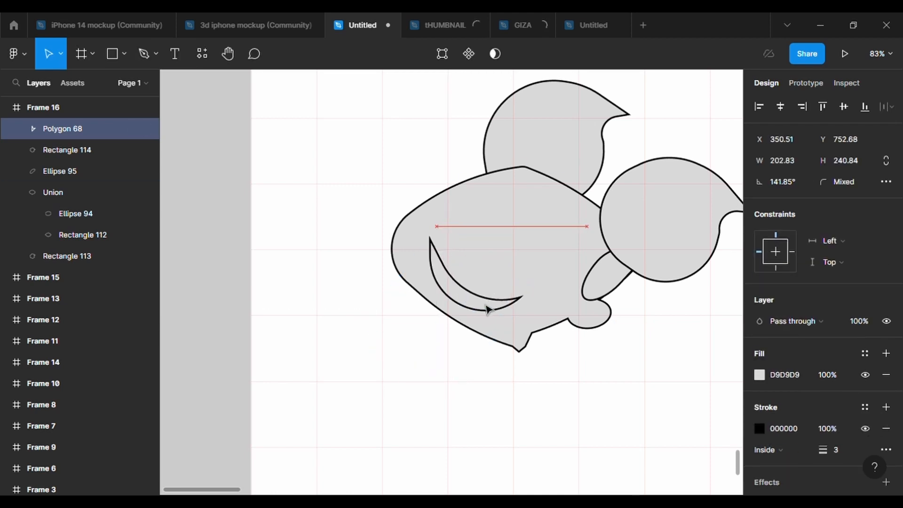
Rotate the crescent to about 152° and extend its right tip toward the narrow ellipse.
mouse_move(457, 400)
left_mouse_down()
mouse_move(451, 417)
mouse_move(466, 409)
left_mouse_up()
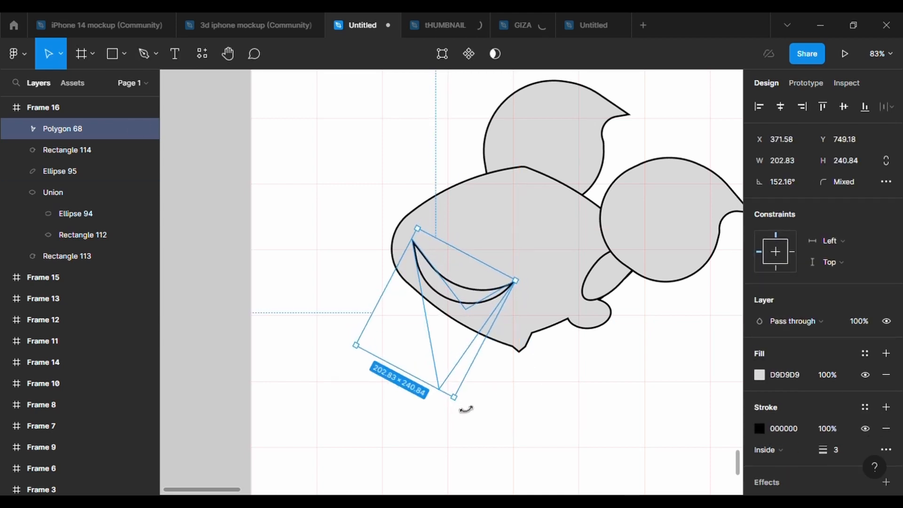
left_click(442, 53)
left_click_drag(517, 289, 577, 275)
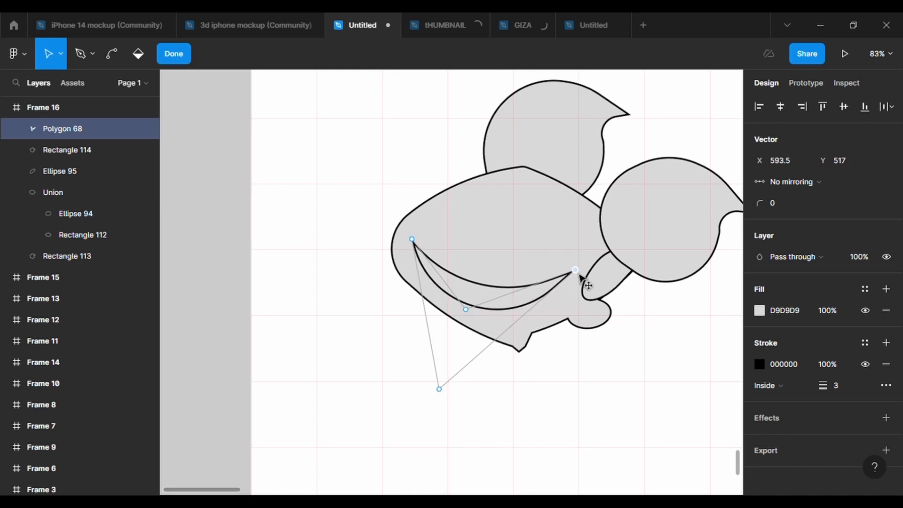
left_click(183, 60)
Draw an ellipse about 162 × 86 above the crescent, rotate it to about 25°, and give it a black stroke of 3.
left_click(123, 56)
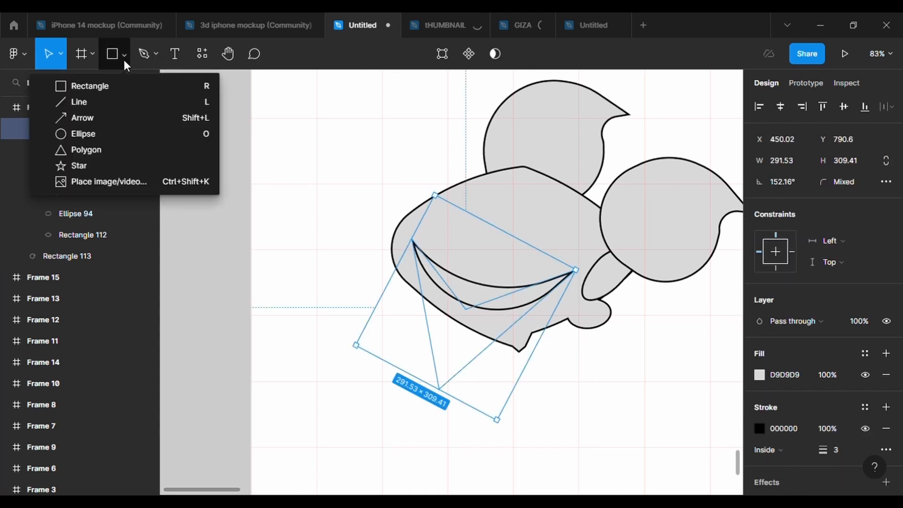
left_click(85, 133)
left_click_drag(532, 177, 442, 230)
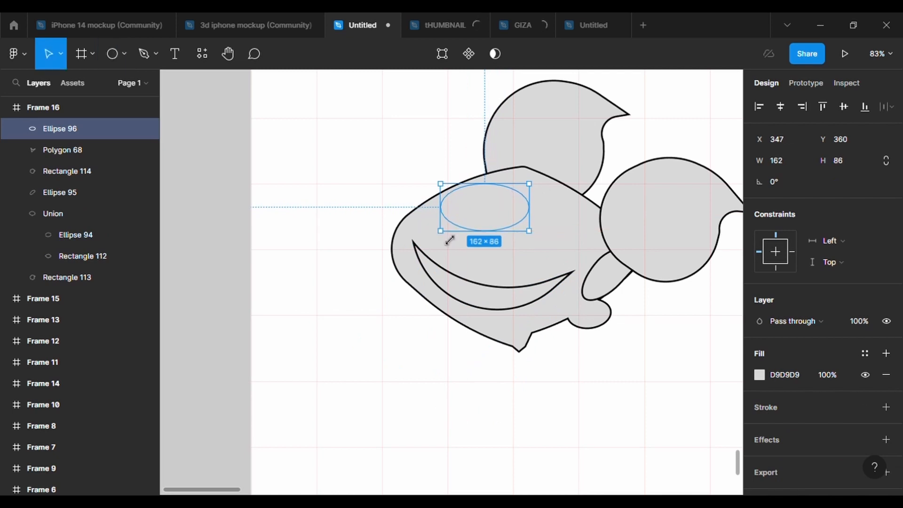
left_click_drag(544, 241, 553, 227)
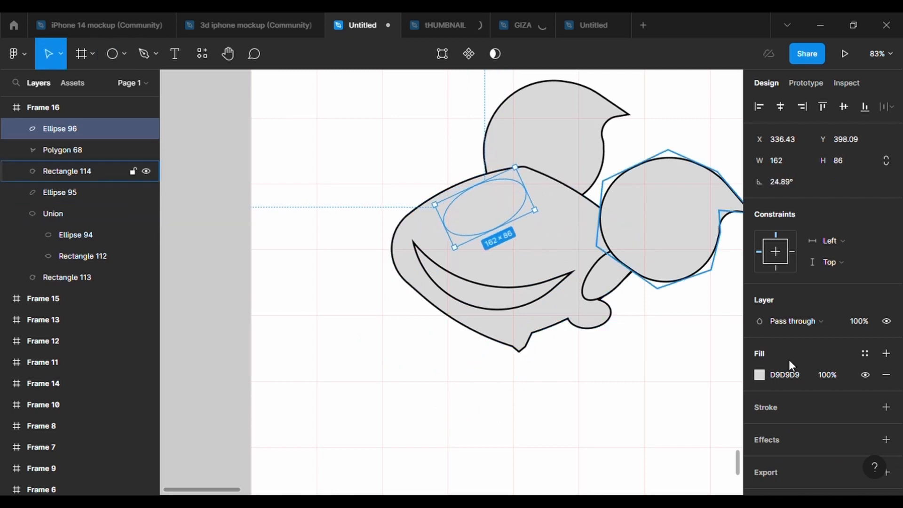
left_click(886, 406)
left_click(837, 450)
type("3")
key("Return")
Duplicate the tilted ellipse, place the copy to its lower right, and enlarge the copy to about 187 × 99.
key("ctrl+d")
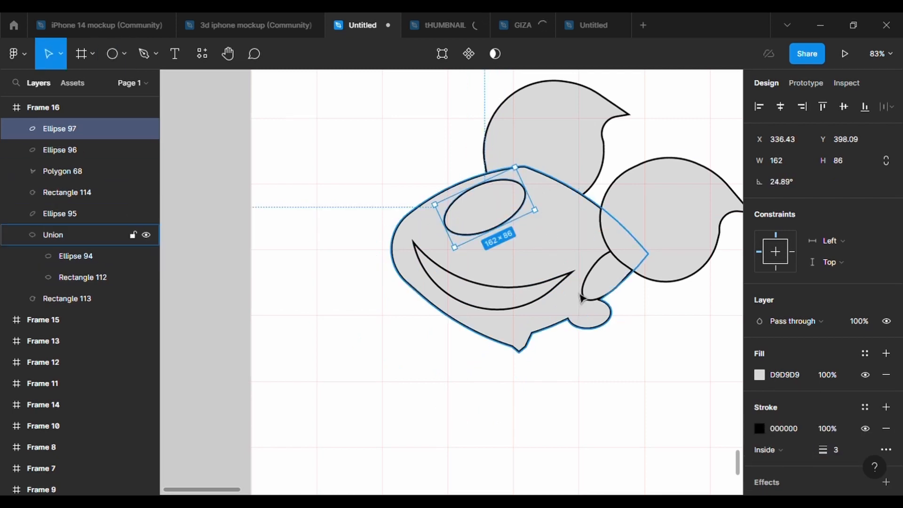
left_click_drag(485, 219, 534, 256)
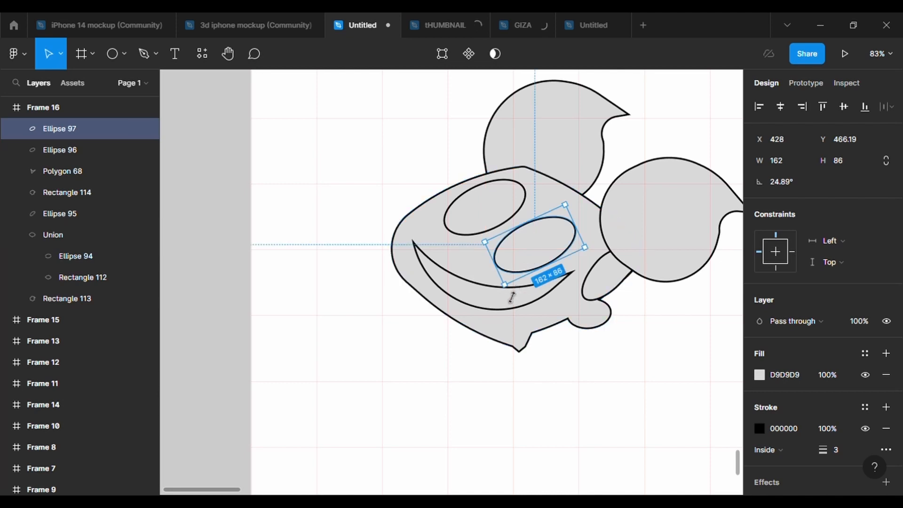
left_click_drag(512, 297, 539, 261)
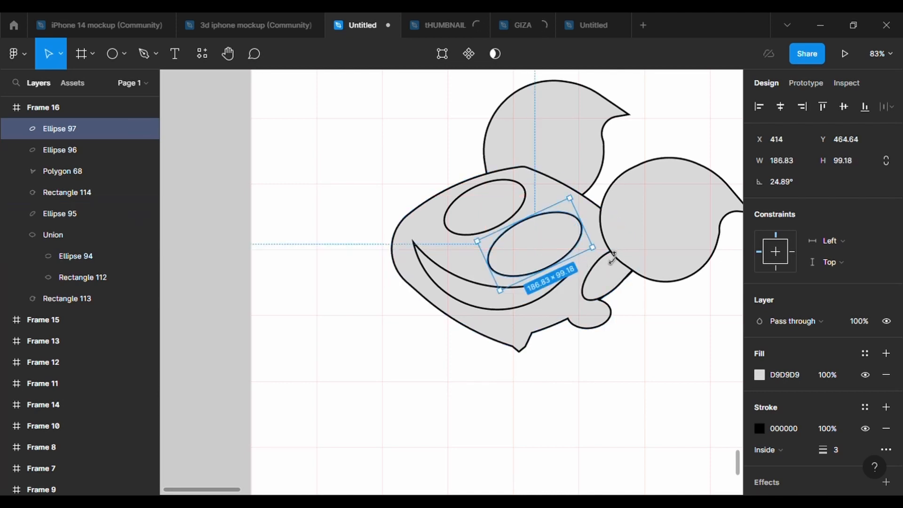
left_click(557, 348)
Rotate the crescent to about 147° and move it slightly down, clear of the larger ellipse.
left_click(571, 275)
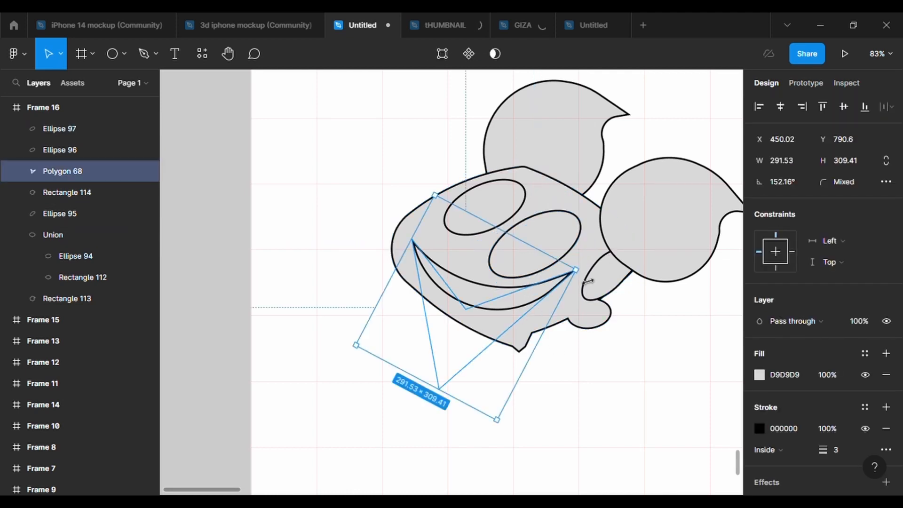
left_click_drag(592, 280, 585, 294)
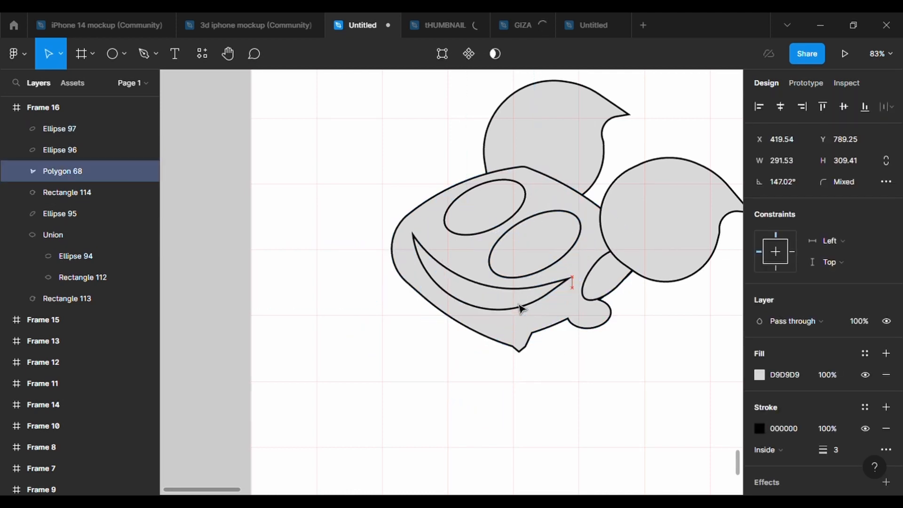
left_click(587, 413)
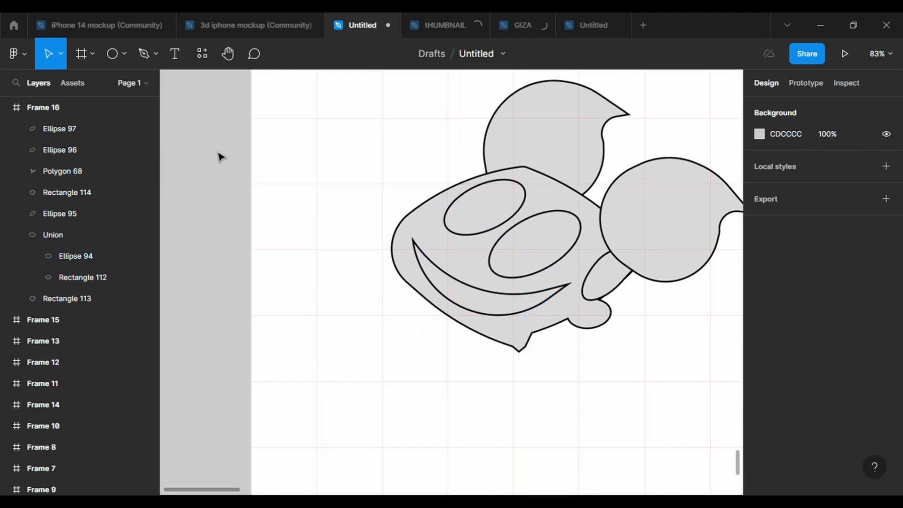
Draw a triangle about 52 × 105 between the two tilted ellipses and give it a black stroke of 3.
left_click(144, 55)
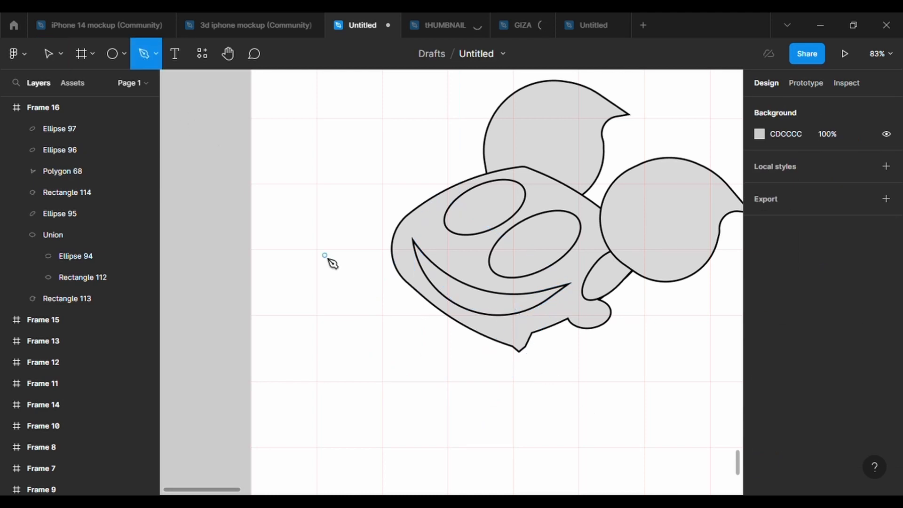
left_click(126, 58)
left_click(127, 159)
left_click_drag(478, 213, 507, 271)
left_click(807, 443)
type("3")
key("Return")
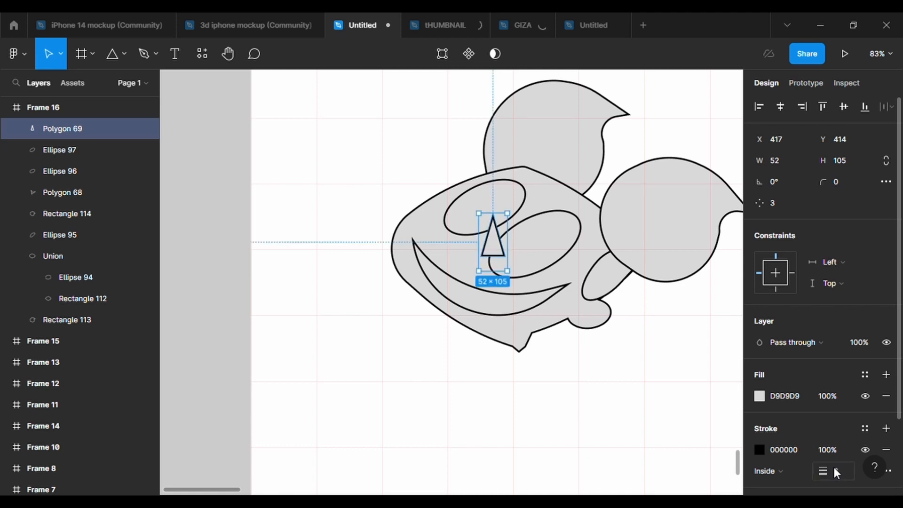
Move the triangle up and left, place it behind the larger ellipse, and stretch it to about 52 × 129.
scroll(504, 258, "up", 5)
mouse_move(486, 233)
left_mouse_down()
mouse_move(483, 218)
mouse_move(487, 229)
left_mouse_up()
right_click(522, 224)
left_click(574, 149)
left_click_drag(491, 175, 492, 152)
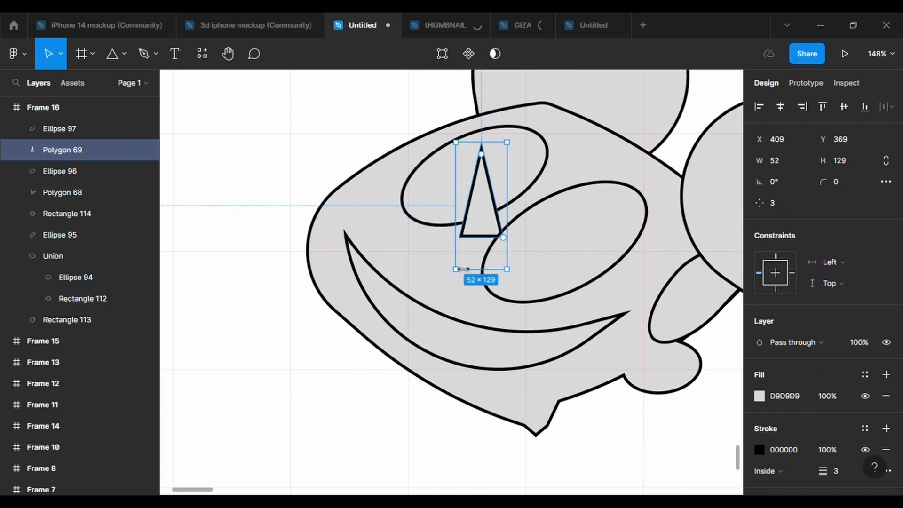
Duplicate the triangle in place and set the original triangle's stroke alignment to Outside.
key("ctrl+d")
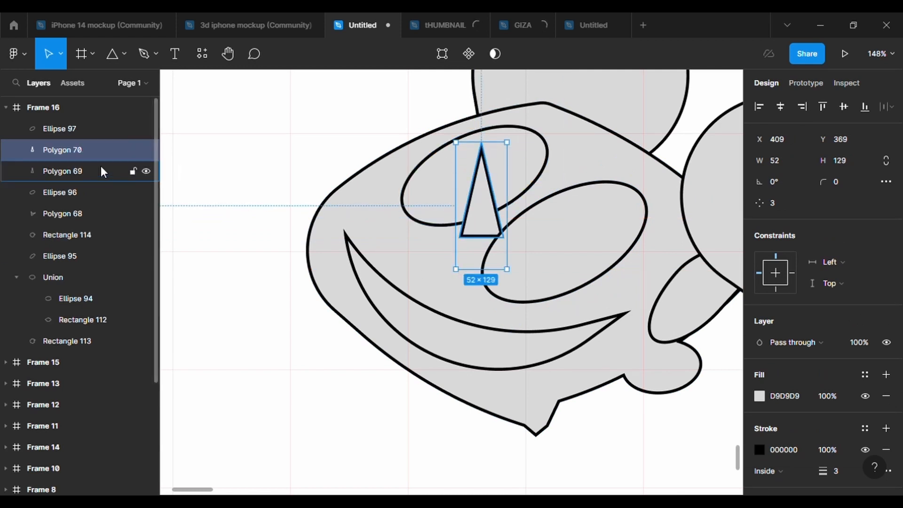
left_click(767, 470)
left_click(776, 475)
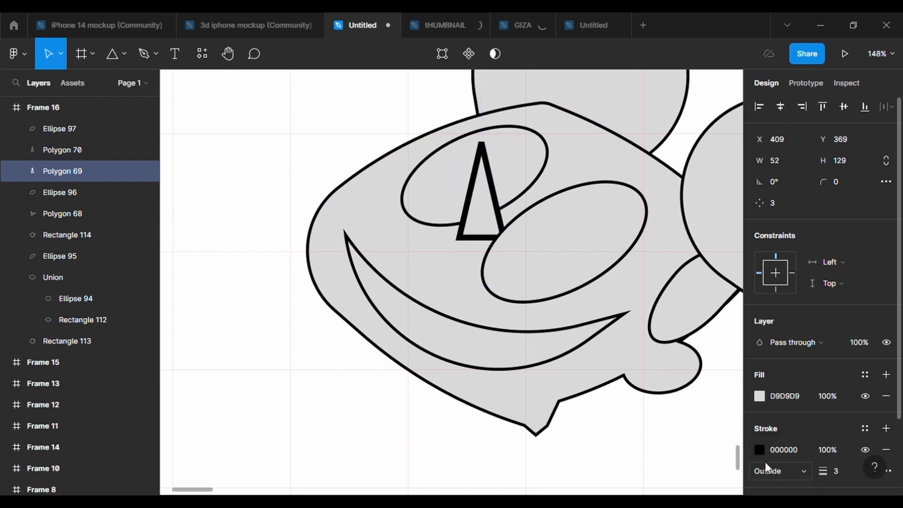
Reduce the duplicate triangle to its bare left edge without fill or stroke, and remove the original triangle's stroke.
left_click(888, 451)
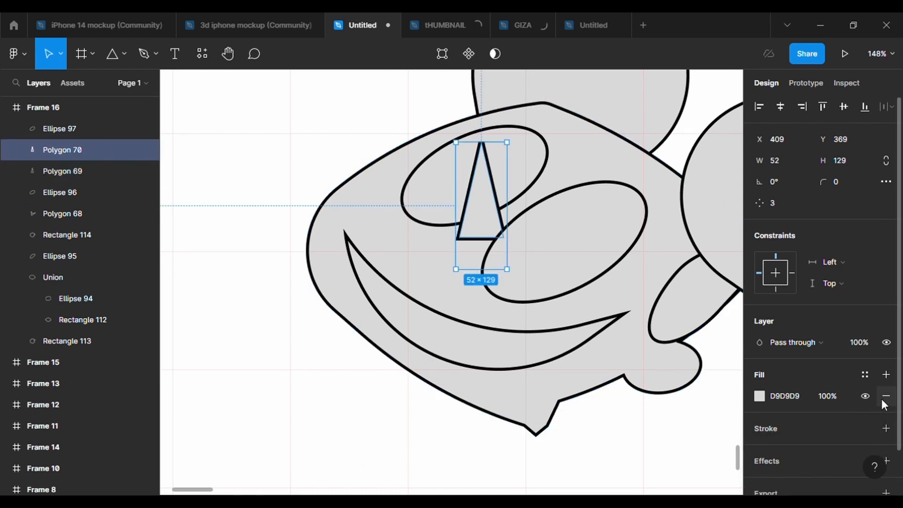
left_click(442, 54)
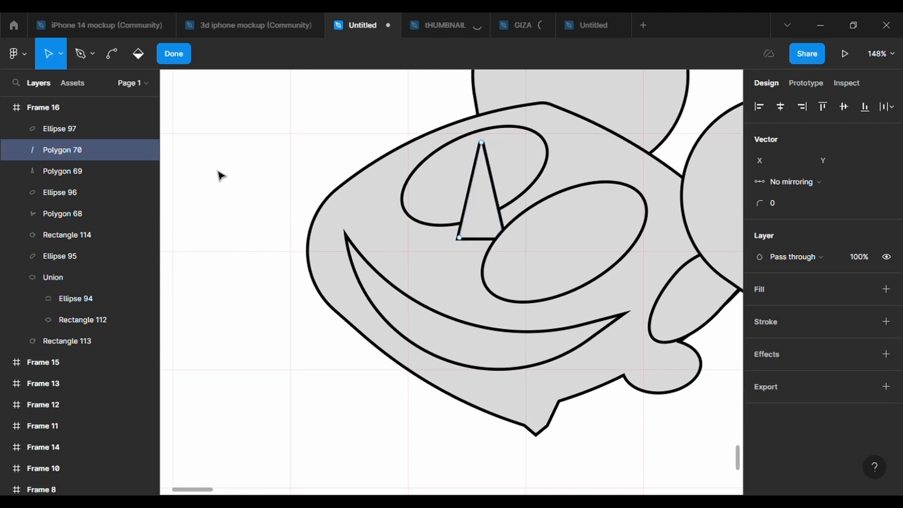
left_click(62, 171)
left_click(47, 151)
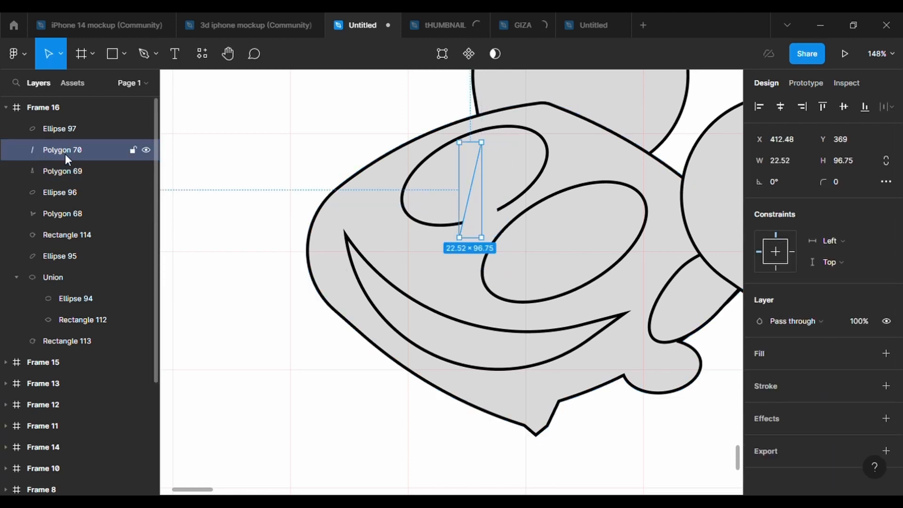
Give the remaining left-edge line a black stroke of 3 and a D9D9D9 fill.
left_click(885, 385)
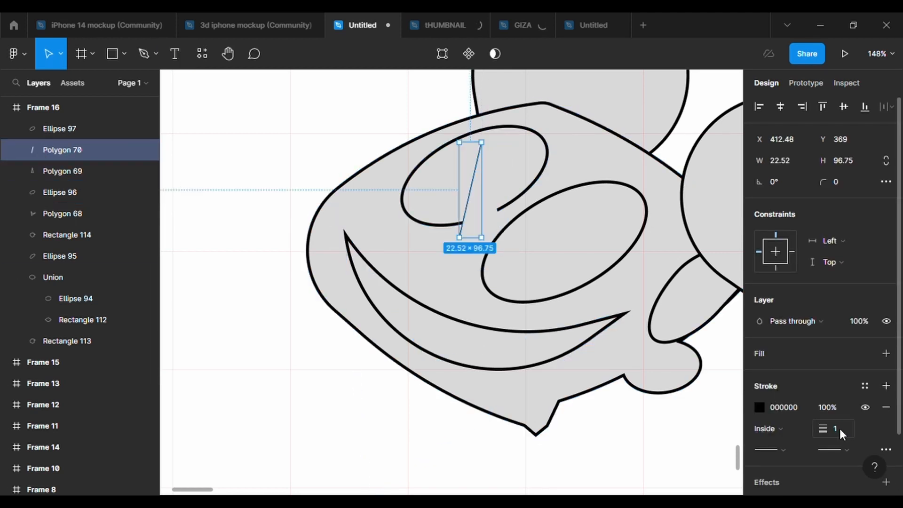
left_click(885, 353)
left_click(846, 450)
type("3")
key("Return")
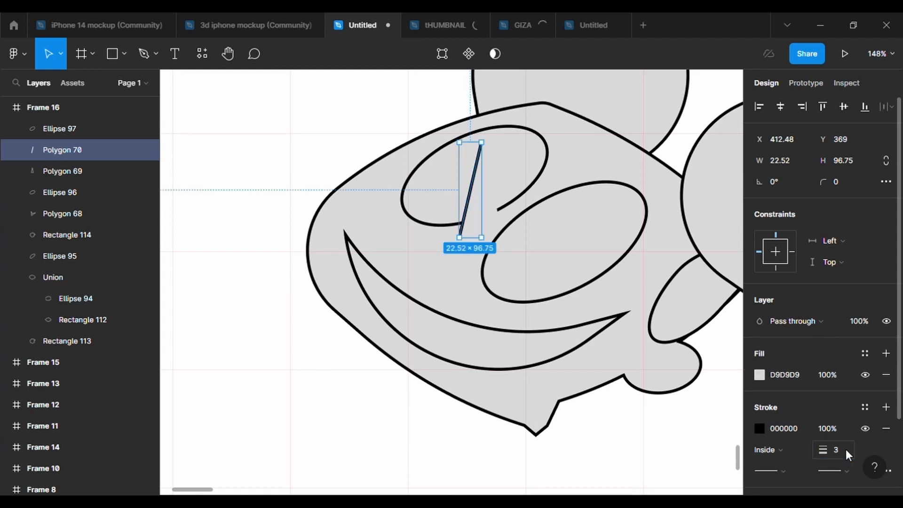
Draw the right leg from the line's apex to the triangle's lower-right corner with the Pen tool, and remove the line's fill.
key("Return")
key("p")
left_click(481, 142)
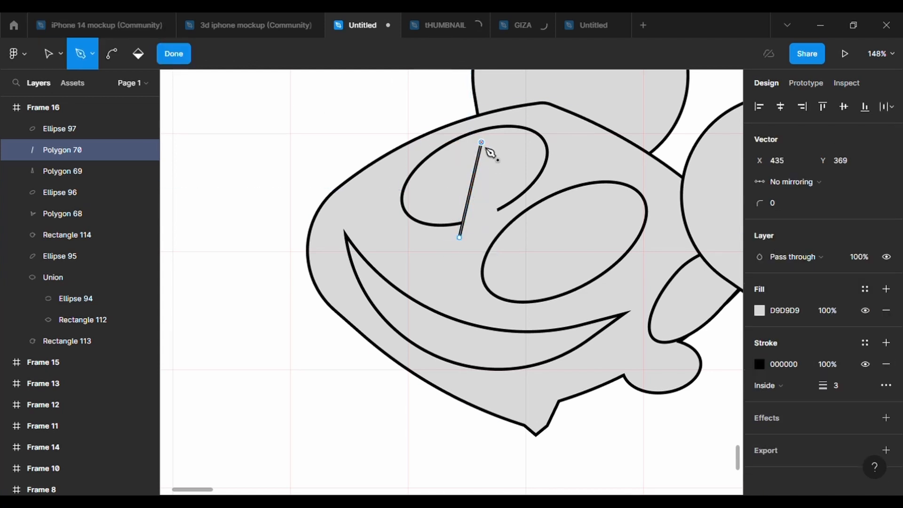
key("Escape")
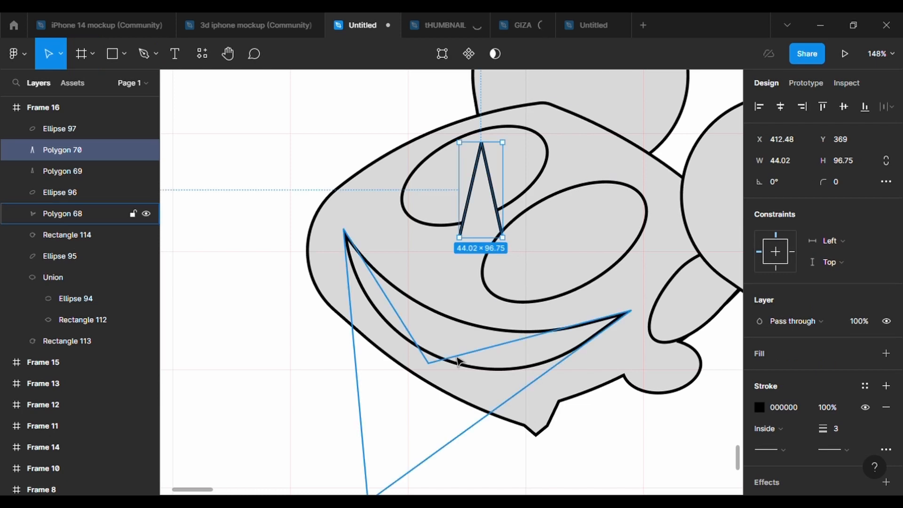
key("Escape")
Lengthen the left leg of the open nose outline downward, making the outline about 51.5 × 126.
scroll(560, 275, "down", 3)
scroll(559, 273, "up", 5)
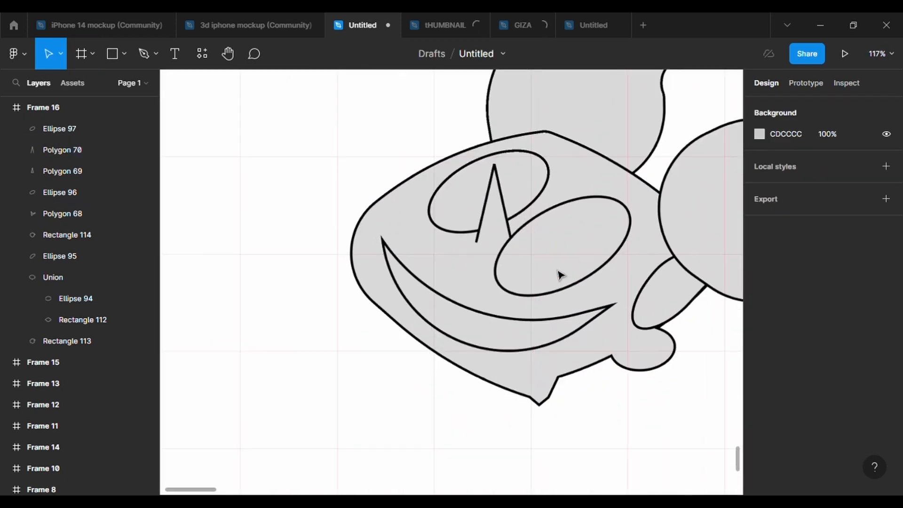
left_click(469, 186)
left_click(443, 53)
key("p")
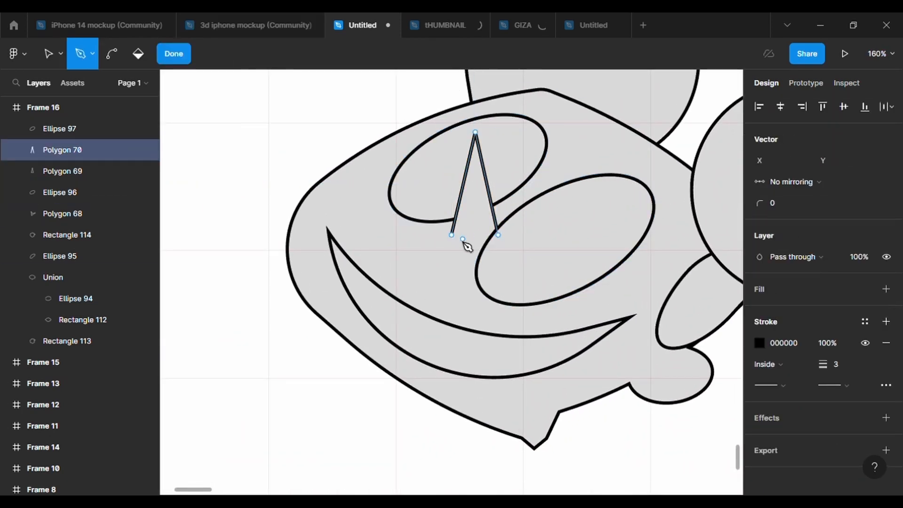
key("Escape")
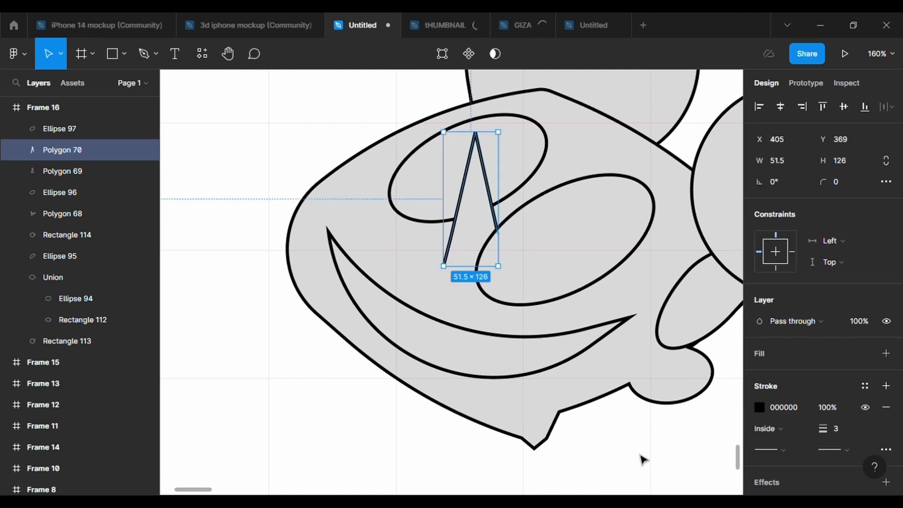
key("Escape")
Reshape the larger ellipse by pulling its lower point outward, making it about 187 × 110.
scroll(641, 460, "down", 4)
scroll(643, 460, "up", 3)
double_click(583, 283)
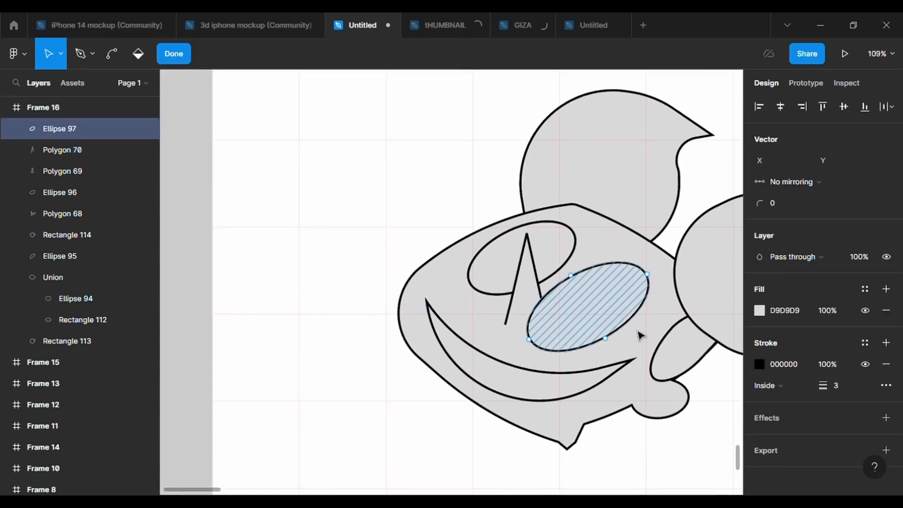
left_click_drag(606, 338, 616, 347)
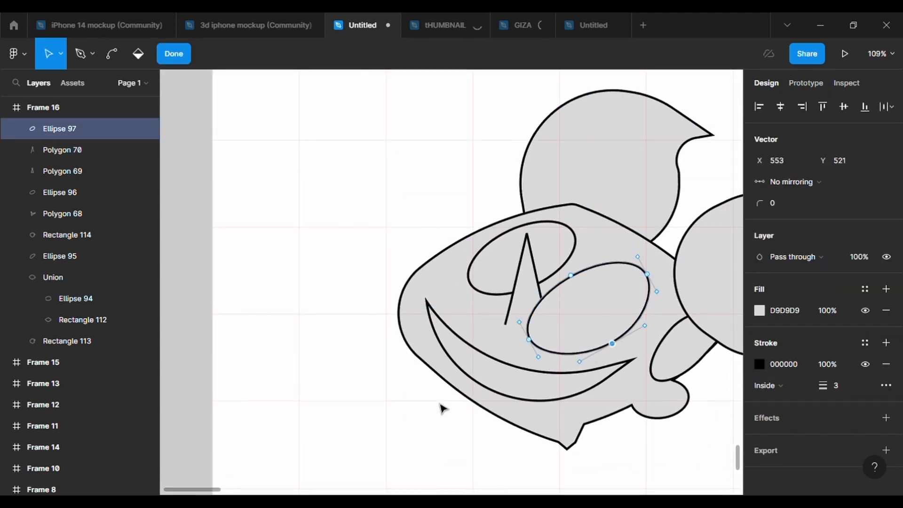
scroll(461, 421, "down", 2)
key("Escape")
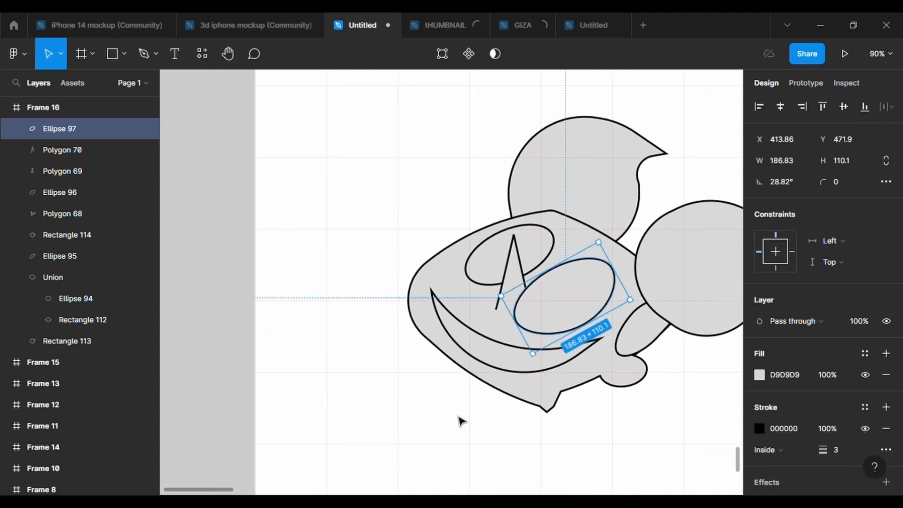
key("Escape")
Duplicate the upper eye ellipse, then shrink and tilt the copy inside it to about 122 × 45 at 29°.
left_click(486, 280)
key("ctrl+d")
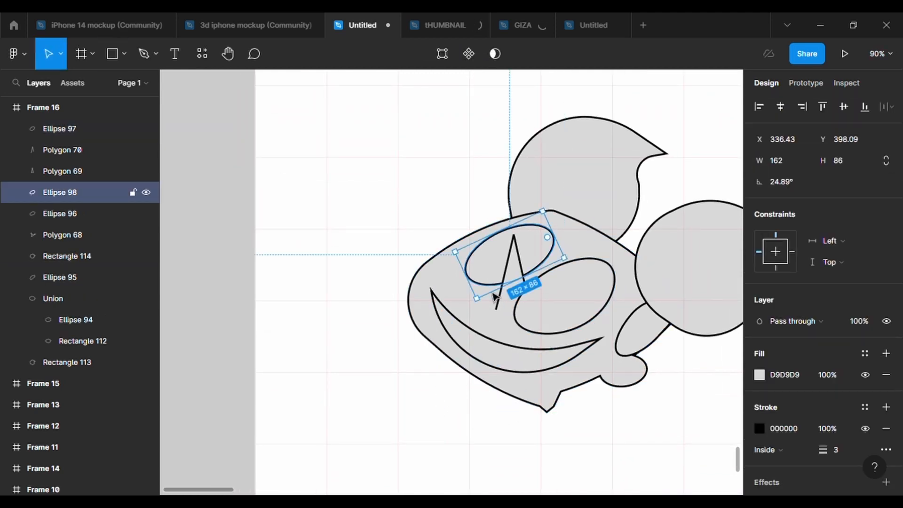
left_click_drag(484, 301, 506, 260)
scroll(535, 249, "up", 5)
left_click_drag(514, 210, 518, 223)
left_click_drag(536, 238, 534, 250)
left_click_drag(479, 287, 463, 300)
left_click_drag(586, 258, 587, 251)
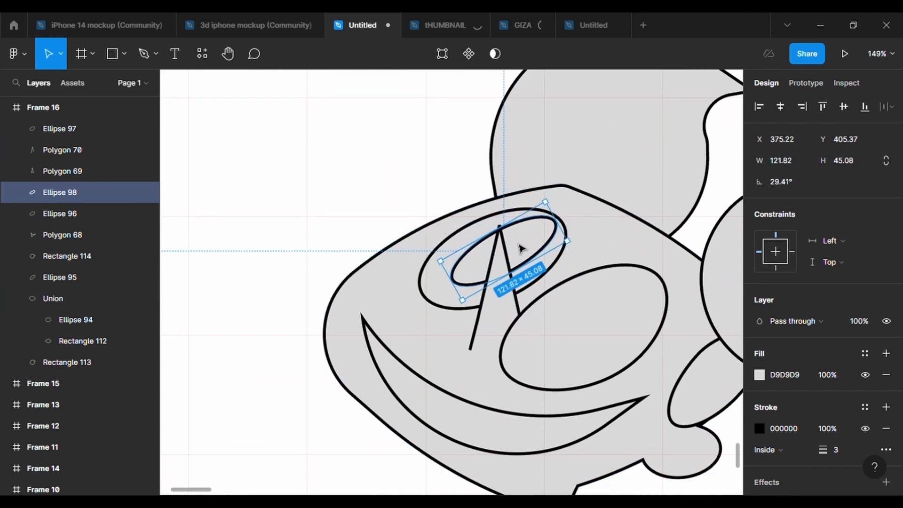
Copy the inner ellipse into the larger eye and enlarge it to about 139 × 51.
left_click_drag(521, 248, 596, 309)
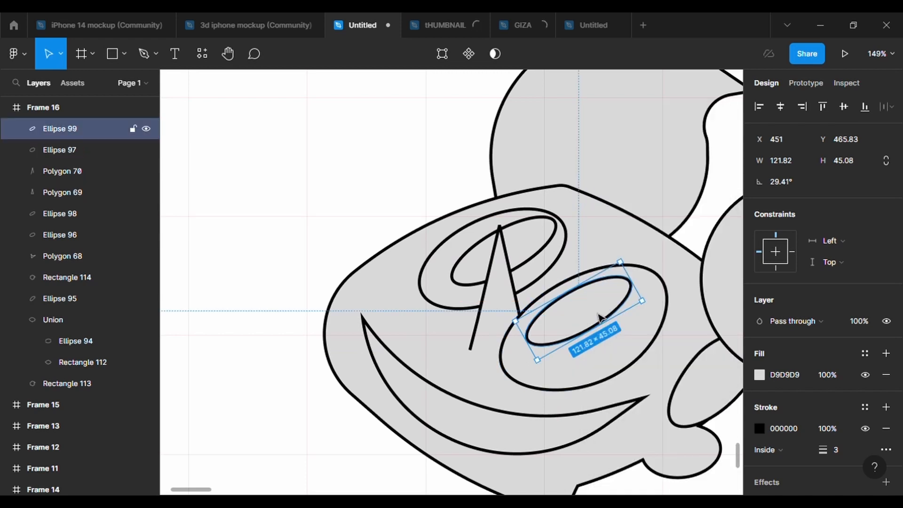
left_click_drag(532, 363, 518, 372)
left_click_drag(583, 348, 590, 353)
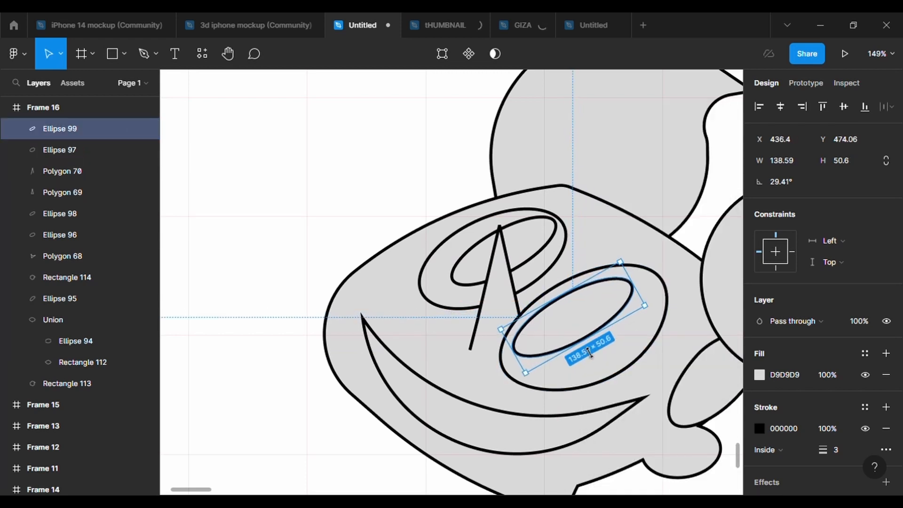
left_click(536, 257)
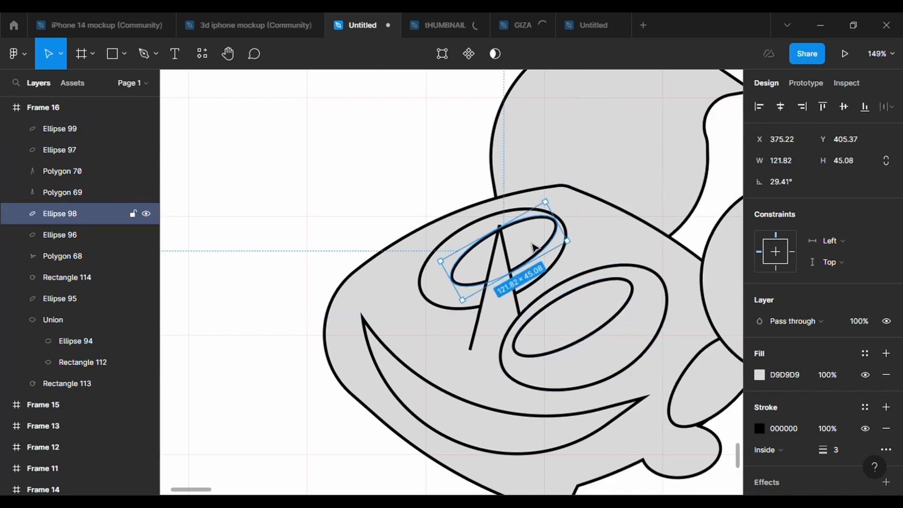
left_click(466, 198)
scroll(621, 344, "down", 5)
scroll(623, 345, "right", 1)
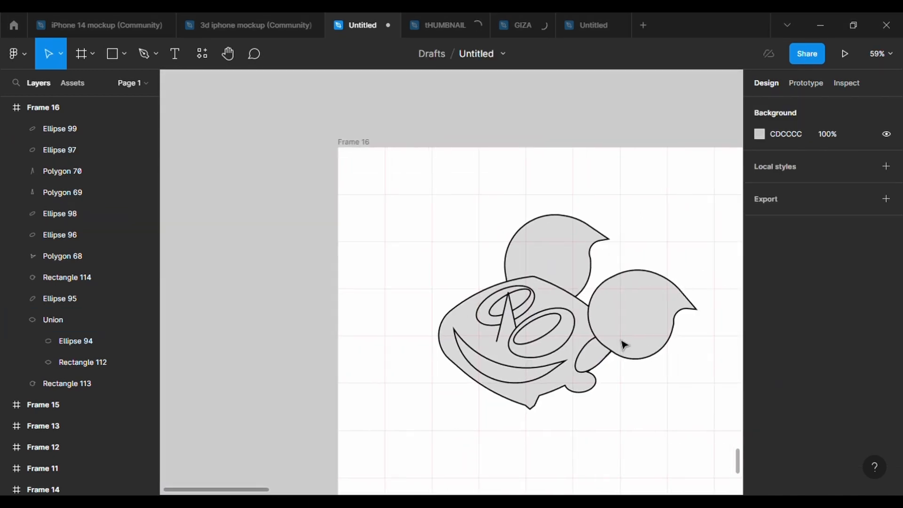
left_click(62, 170)
left_click(628, 425)
Draw three bent eyelash lines fanning up from the upper eye's right edge with the Pen tool, about 88 × 76.5 overall.
scroll(562, 320, "up", 5)
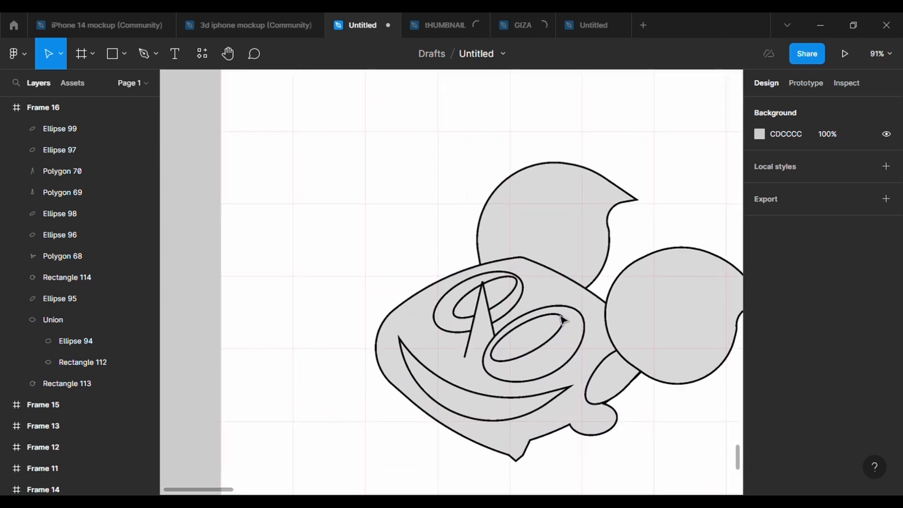
key("p")
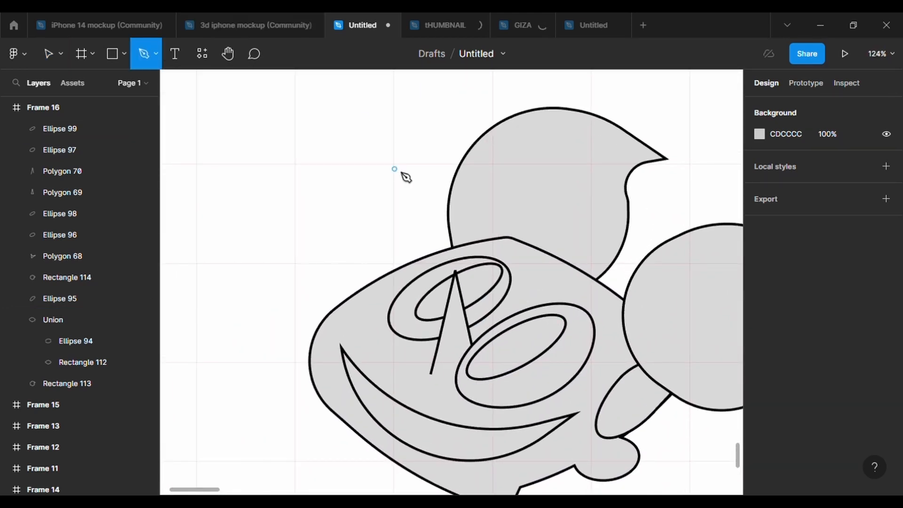
scroll(522, 280, "up", 4)
left_click(465, 246)
left_click_drag(453, 223, 472, 201)
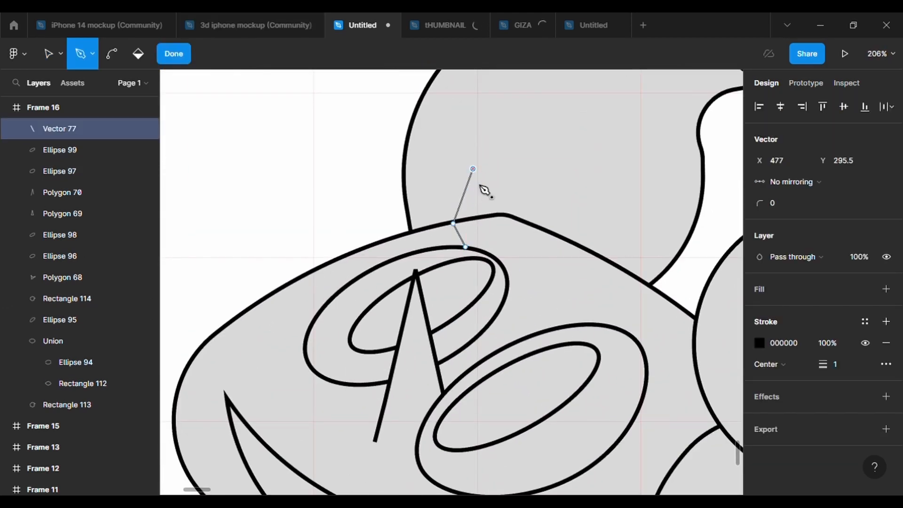
left_click(490, 253)
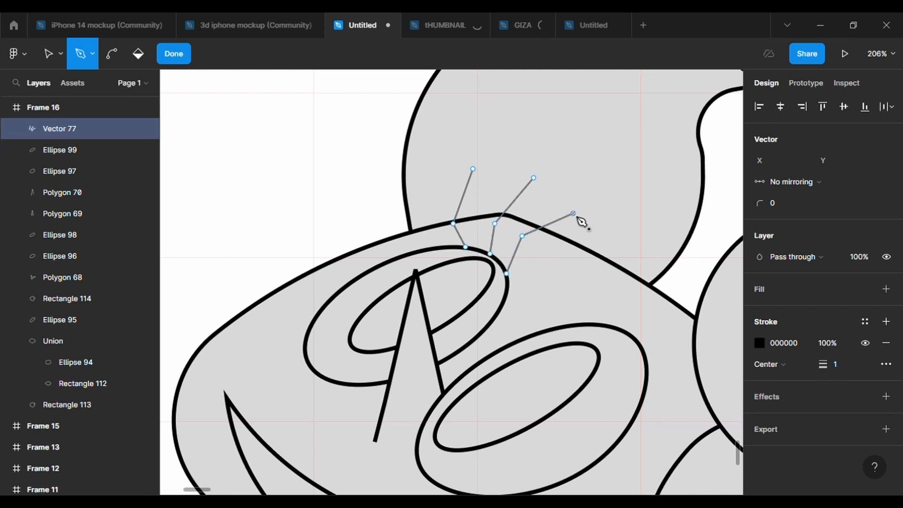
Set the eyelash lines' stroke to 3 and their corner radius to 500.
key("Escape")
left_click(843, 426)
type("3")
left_click(850, 182)
type("3")
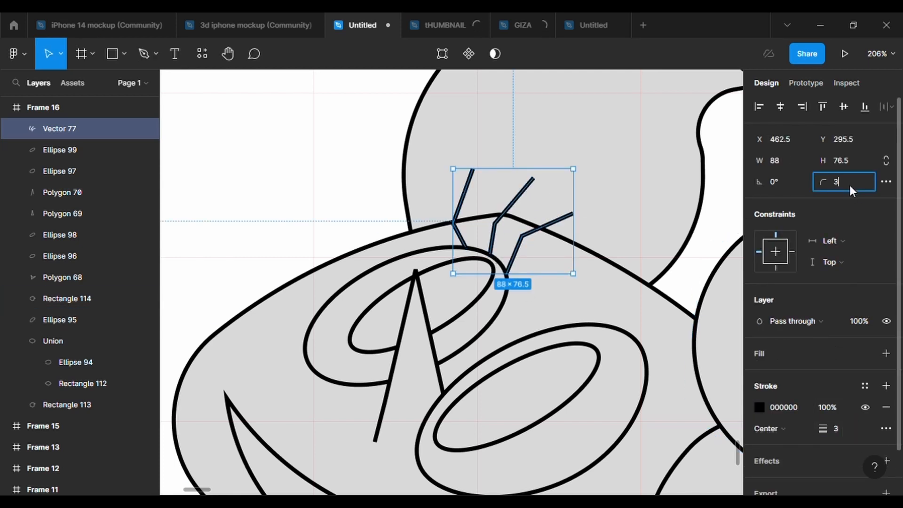
type("00")
key("Return")
Copy the eyelashes to the larger eye's upper-right edge and rotate the copy slightly clockwise to follow the eye.
scroll(637, 202, "down", 5)
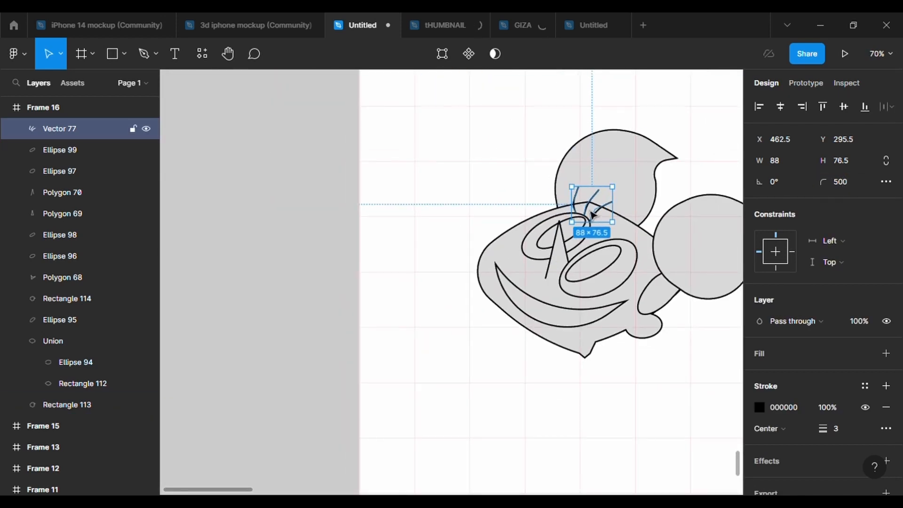
left_click_drag(592, 214, 627, 233, "alt")
scroll(635, 234, "up", 4)
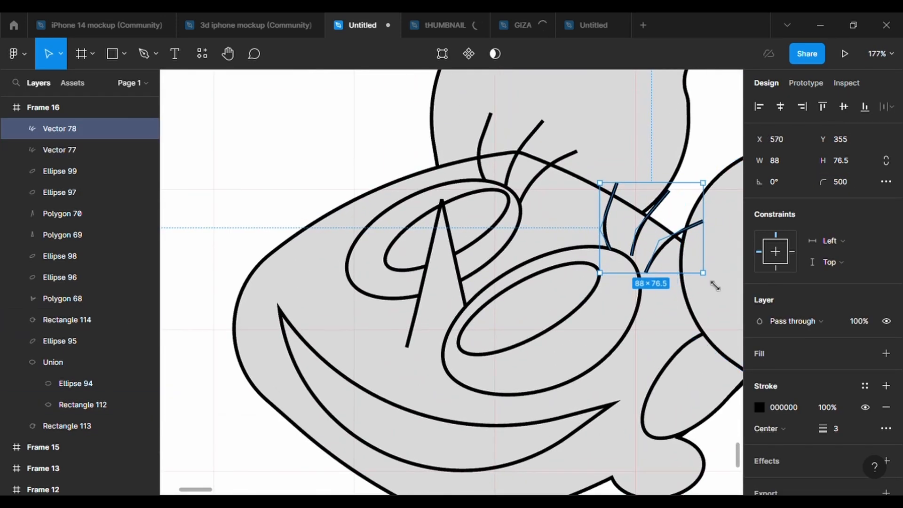
left_click_drag(715, 285, 710, 302)
left_click_drag(674, 263, 676, 270)
Adjust the copied eyelashes' points so their bases meet the larger eye's outline.
double_click(614, 258)
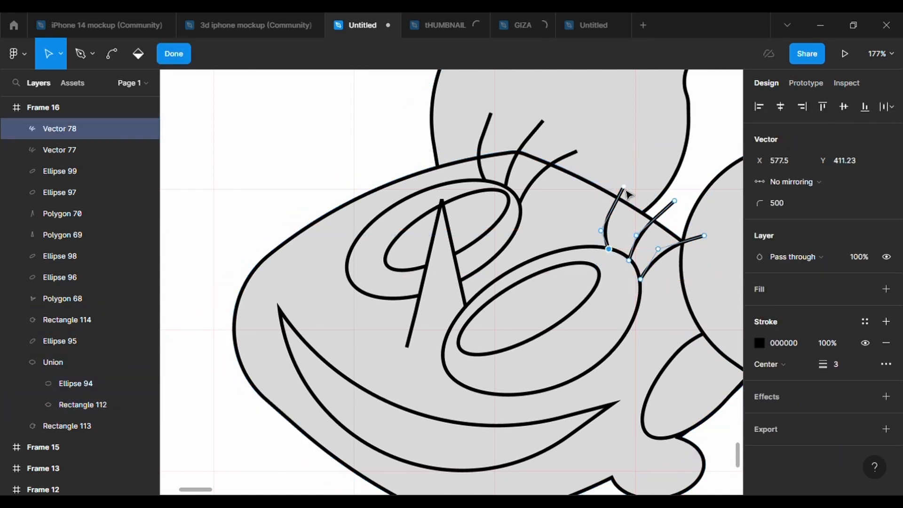
left_click_drag(614, 229, 615, 231)
left_click(691, 326)
left_click(692, 326)
scroll(691, 326, "down", 5)
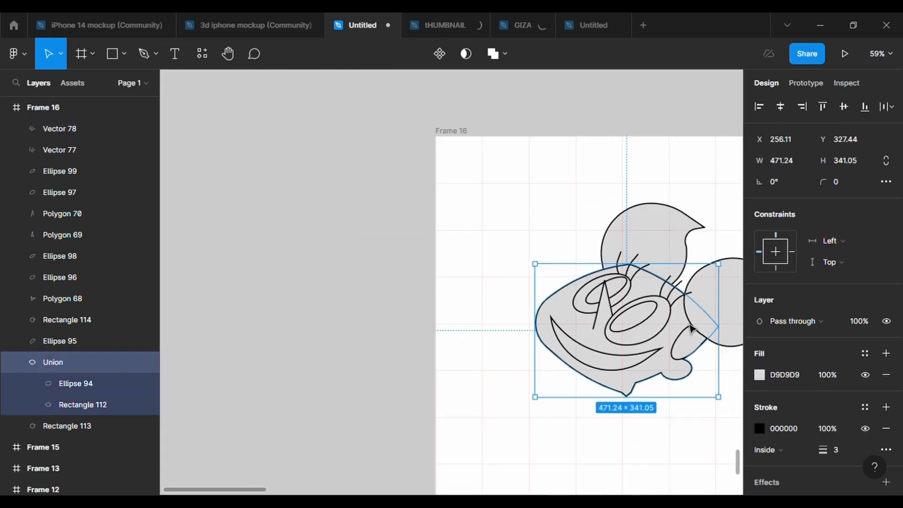
Deselect the face shape and nudge the upper eye's inner ellipse slightly down and to the right within the eye.
scroll(691, 326, "down", 1)
scroll(691, 326, "right", 1)
left_click(690, 417)
scroll(690, 417, "down", 2)
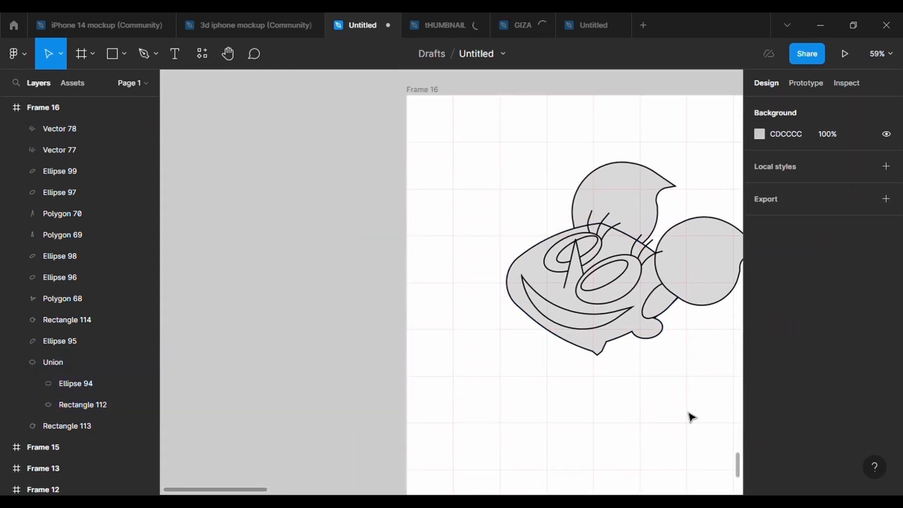
left_click(626, 281)
scroll(621, 282, "up", 4)
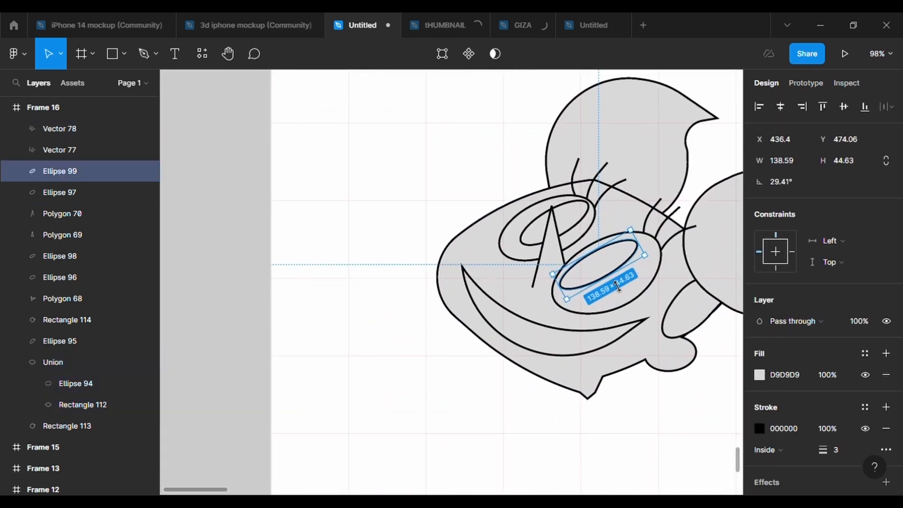
left_click_drag(618, 285, 617, 284)
left_click(571, 222)
left_click(562, 414)
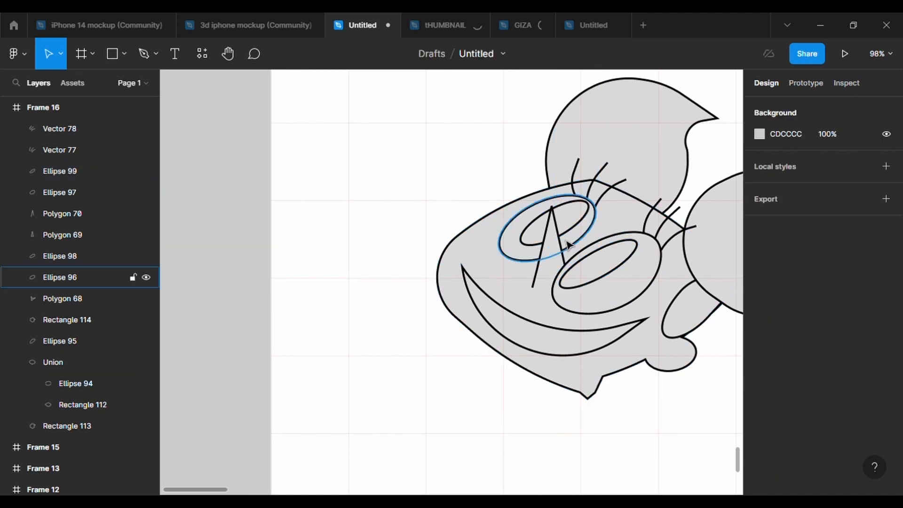
left_click(567, 229)
left_click_drag(548, 224, 549, 227)
left_click(639, 419)
Draw a triangle about 175 × 290 below the chin with the Polygon tool and give it a stroke of 3.
scroll(639, 416, "down", 5)
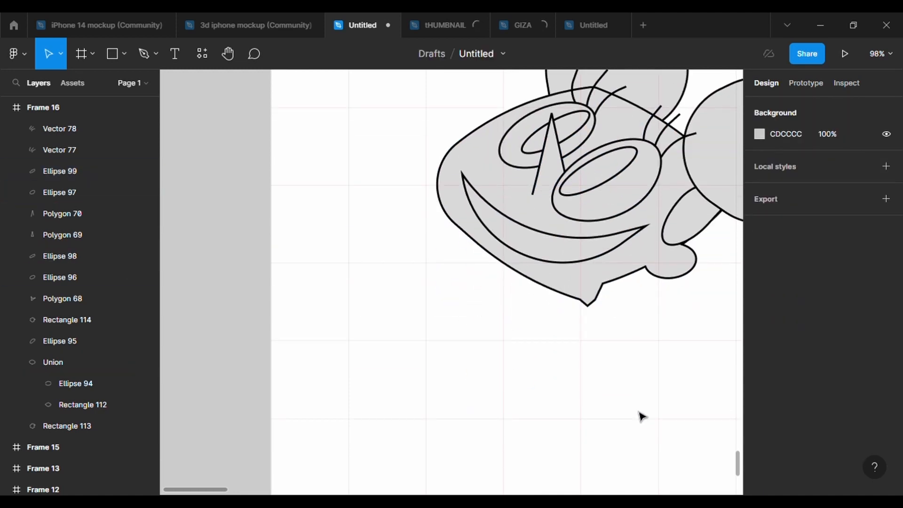
scroll(640, 415, "right", 2)
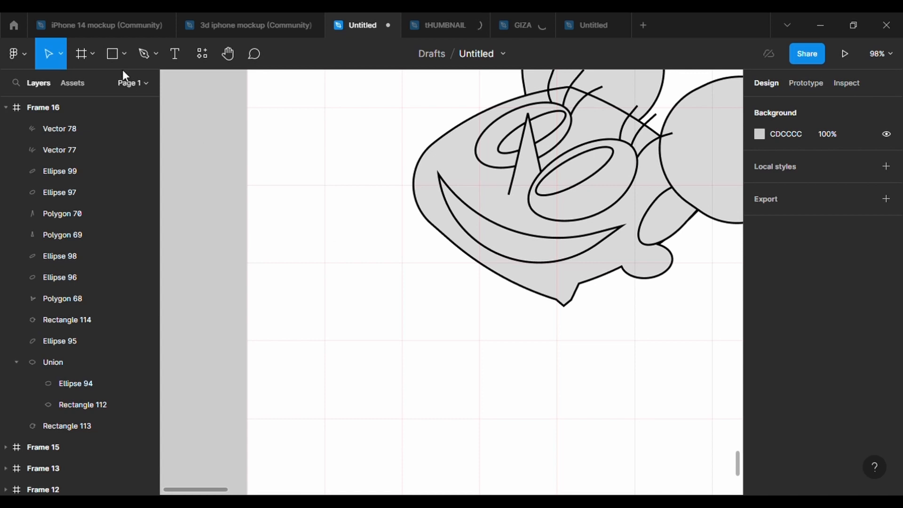
left_click(124, 53)
left_click(115, 149)
mouse_move(550, 278)
left_mouse_down()
mouse_move(625, 429)
mouse_move(663, 464)
mouse_move(693, 431)
mouse_move(697, 409)
left_mouse_up()
left_click(886, 428)
left_click(846, 472)
type("3")
key("Return")
Rotate the triangle to about 36° so its tip sits under the chin and send it to the back.
left_click_drag(617, 394, 617, 378)
right_click(610, 369)
left_click(632, 237)
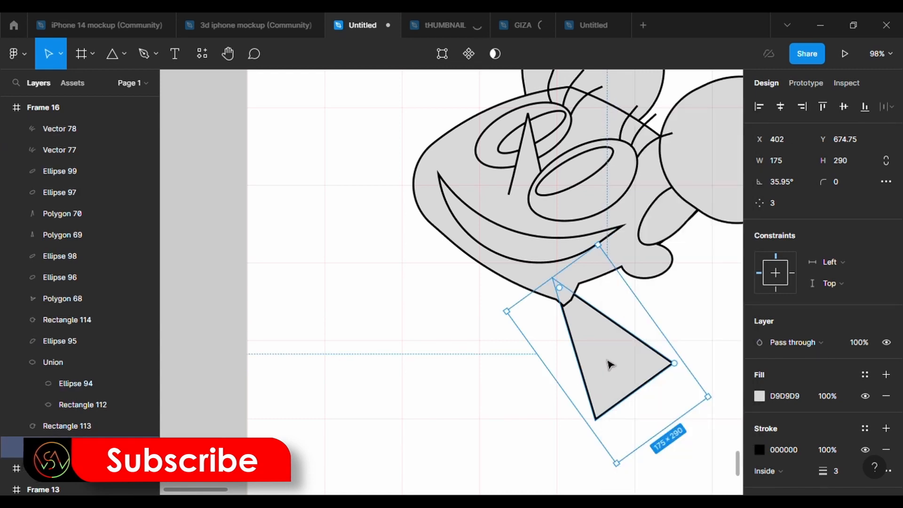
Reshape the triangle's points into a narrow neck that widens into a flared base with two outward-pointing tips.
scroll(610, 365, "up", 2)
left_click(443, 54)
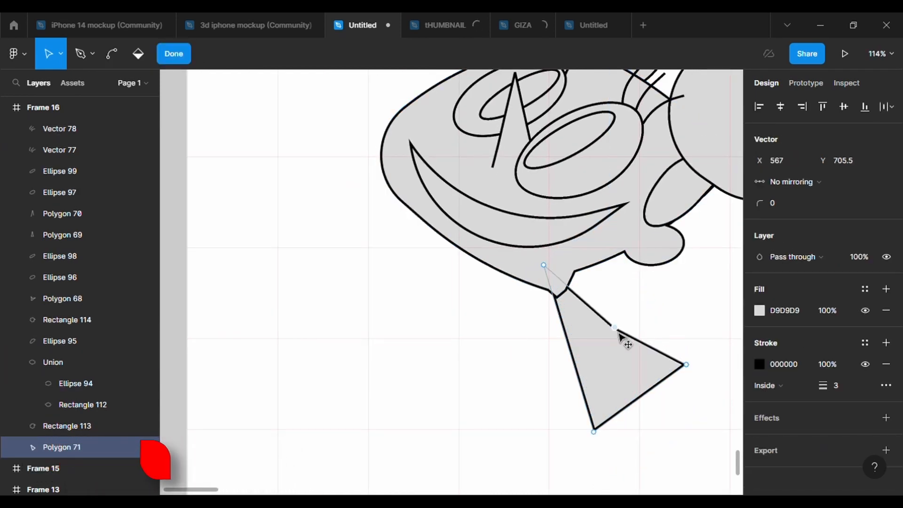
left_click_drag(619, 334, 626, 340)
left_click_drag(575, 365, 593, 365)
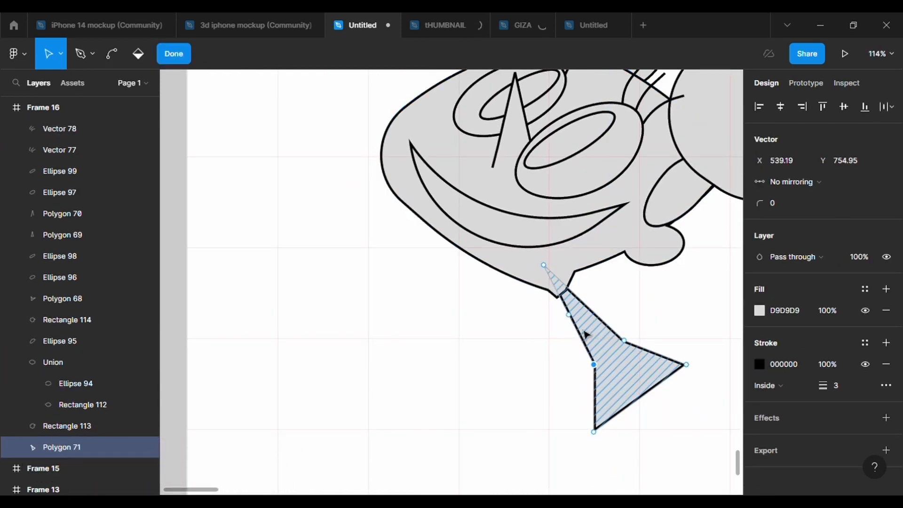
left_click_drag(569, 316, 552, 283)
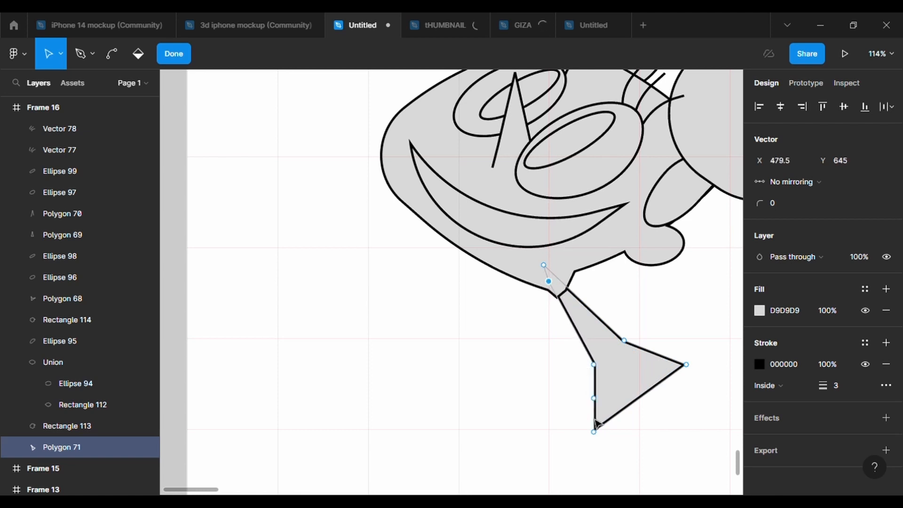
left_click_drag(639, 398, 652, 415)
left_click_drag(593, 431, 593, 383)
left_click_drag(652, 344, 646, 358)
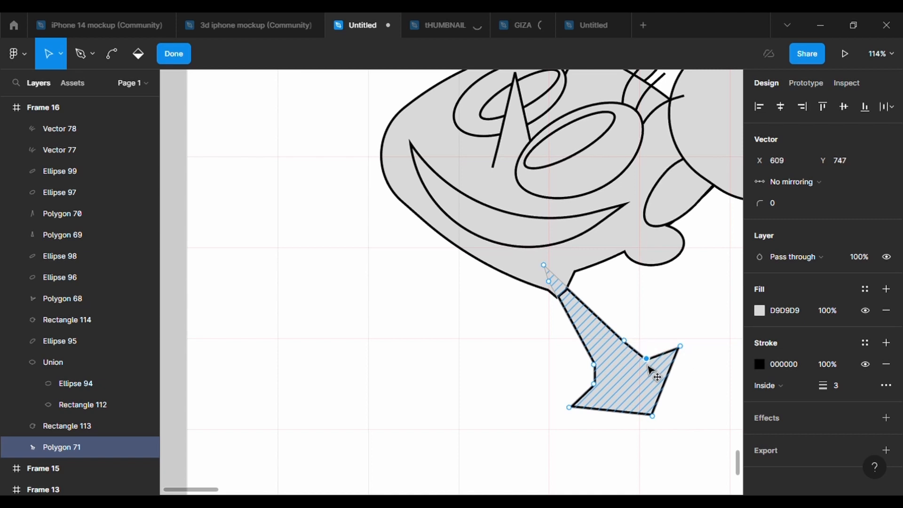
Set the corner radius of the flared base's points to 500, keeping the lower-left tip at 0.
left_click_drag(696, 464, 587, 346)
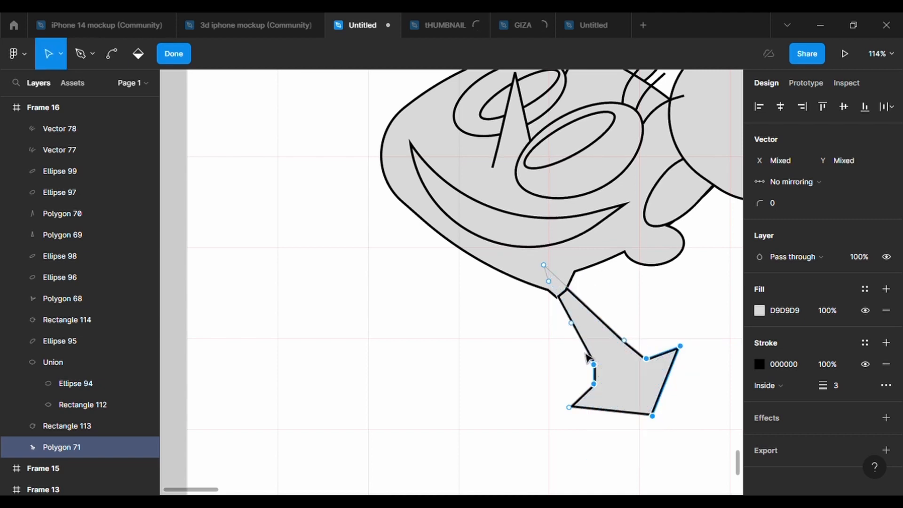
left_click(791, 205)
type("500")
key("Return")
left_click(792, 204)
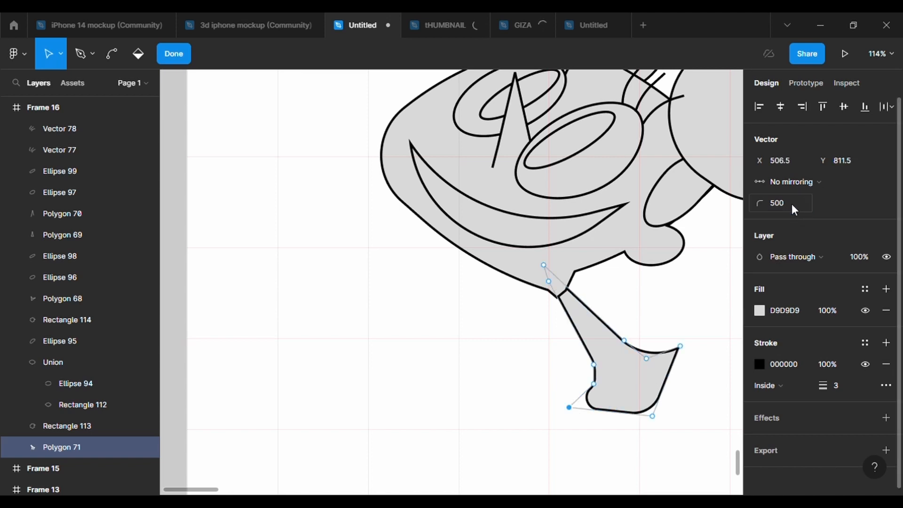
type("0")
key("Return")
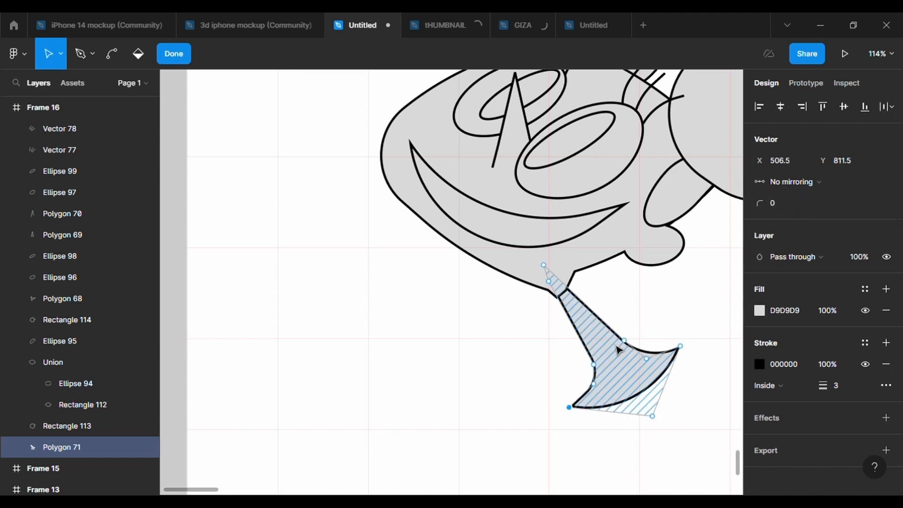
Shrink the neck shape to about 167 × 181 and adjust its tips, bottom point and left-side curve.
key("Escape")
left_click_drag(663, 423, 646, 376)
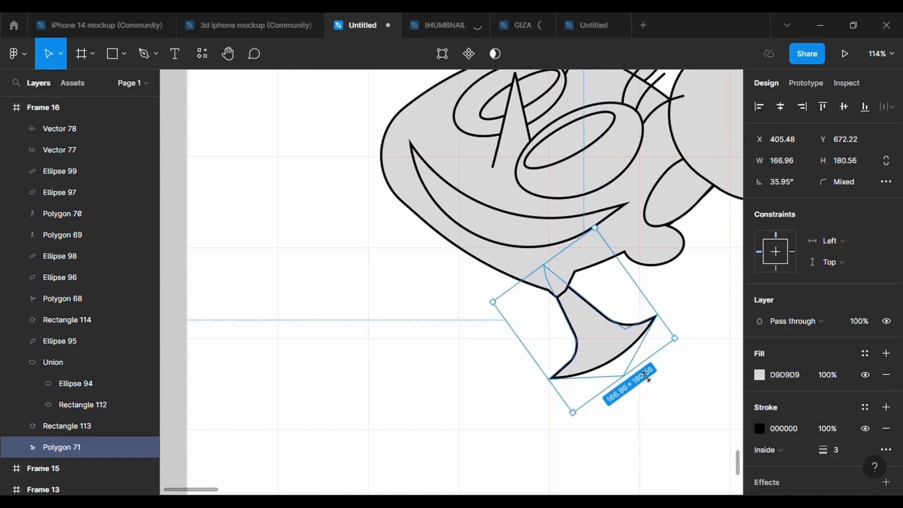
double_click(606, 348)
left_click_drag(550, 376, 546, 365)
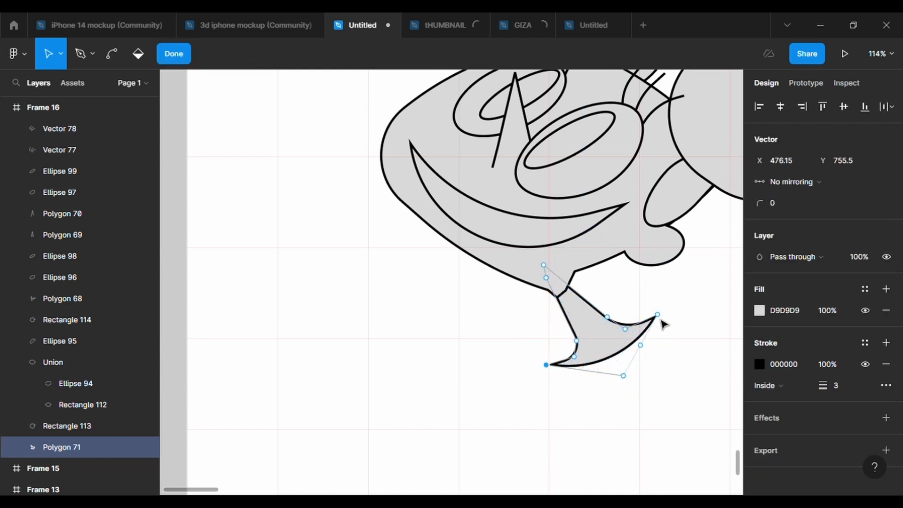
left_click_drag(659, 319, 661, 313)
left_click_drag(625, 378, 634, 403)
scroll(616, 369, "up", 3)
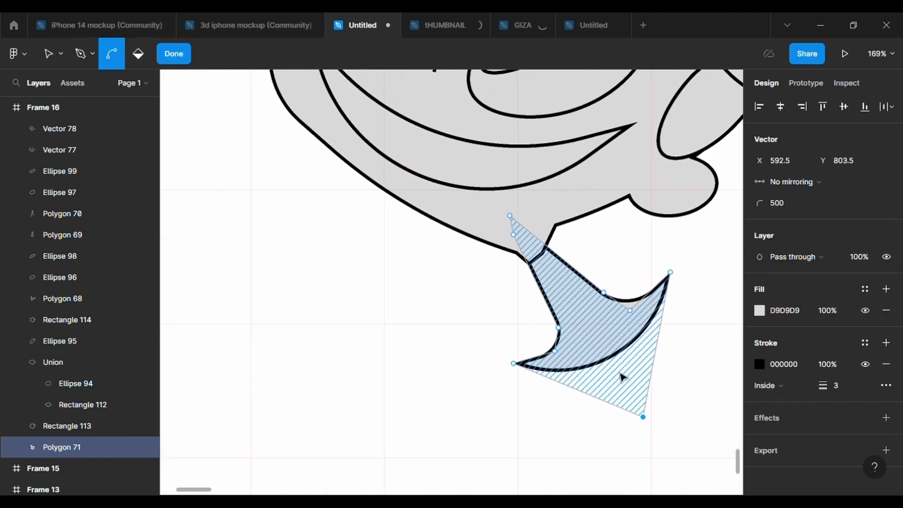
left_click(560, 328)
left_click_drag(562, 328, 558, 323)
key("Escape")
Draw a triangle about 169 × 79 beside the upper ear with the Polygon tool and give it a stroke of 3.
scroll(698, 407, "down", 5)
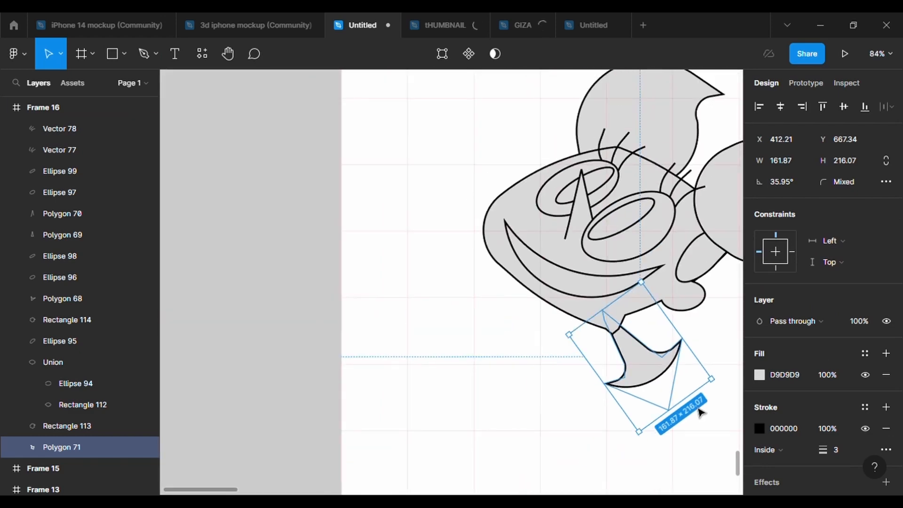
scroll(698, 408, "up", 5)
scroll(700, 410, "down", 5)
key("Escape")
left_click(123, 53)
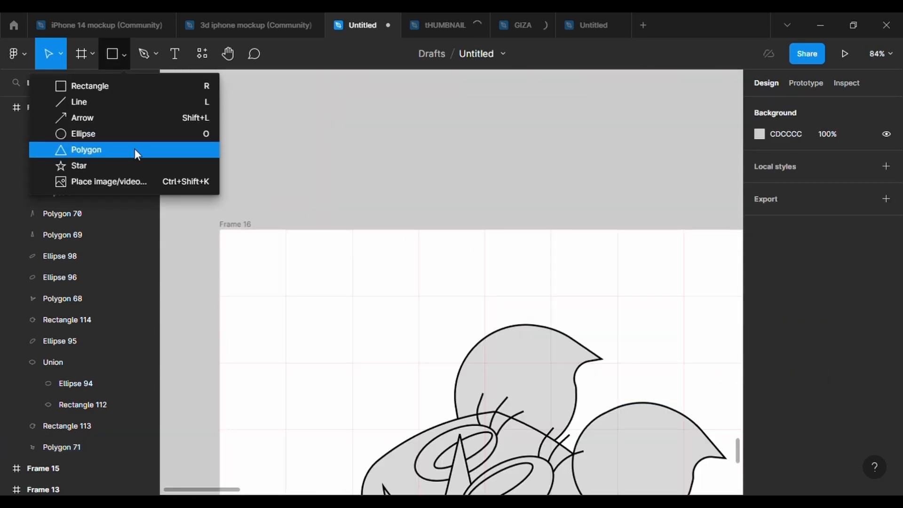
left_click(134, 149)
mouse_move(351, 344)
left_mouse_down()
mouse_move(434, 396)
mouse_move(445, 388)
left_mouse_up()
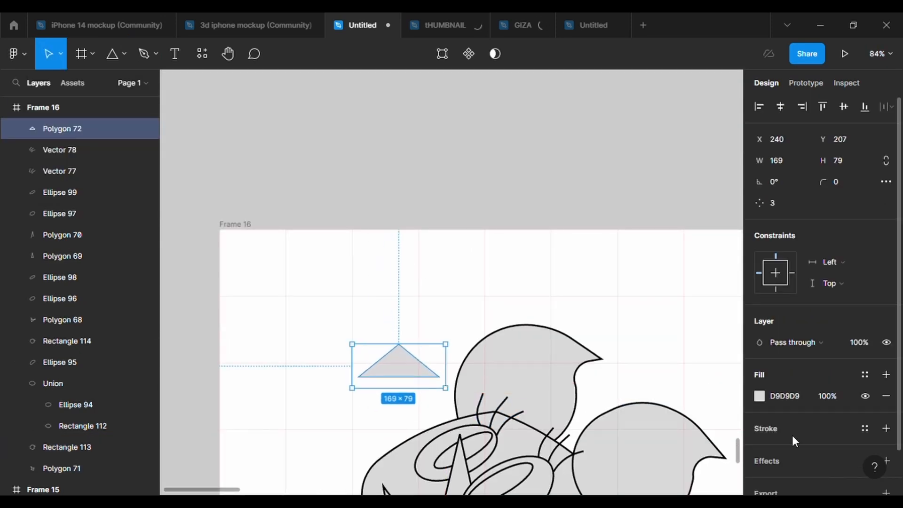
left_click(886, 428)
left_click(840, 474)
type("3")
key("Return")
Set the corner radius of all the small triangle's points to 500.
left_click(442, 65)
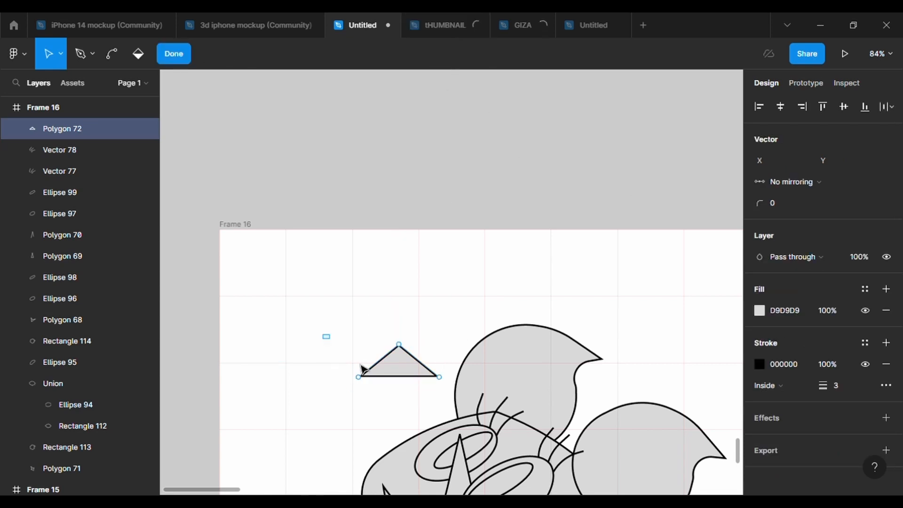
key("ctrl+a")
left_click(778, 202)
type("500")
key("Return")
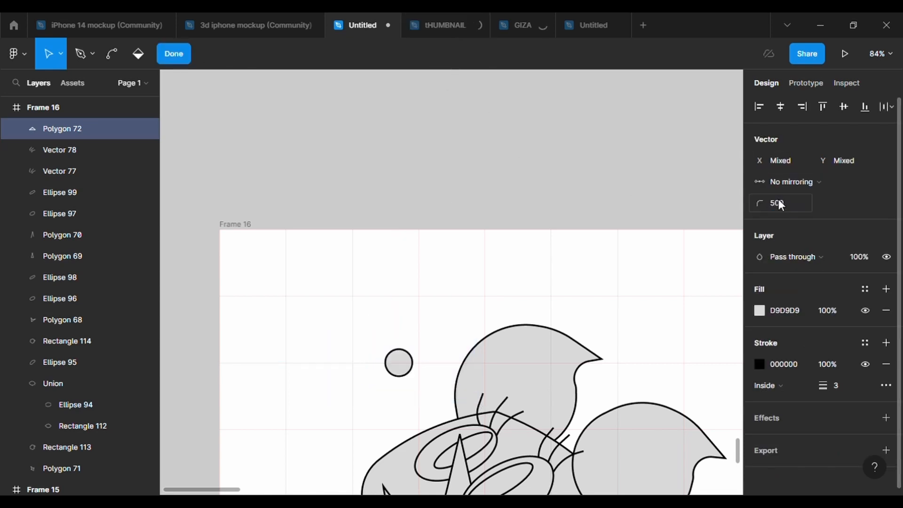
Reduce the corner radius of the triangle's two base points, trying 100 and 50 before setting it to 30.
left_click_drag(464, 363, 333, 406)
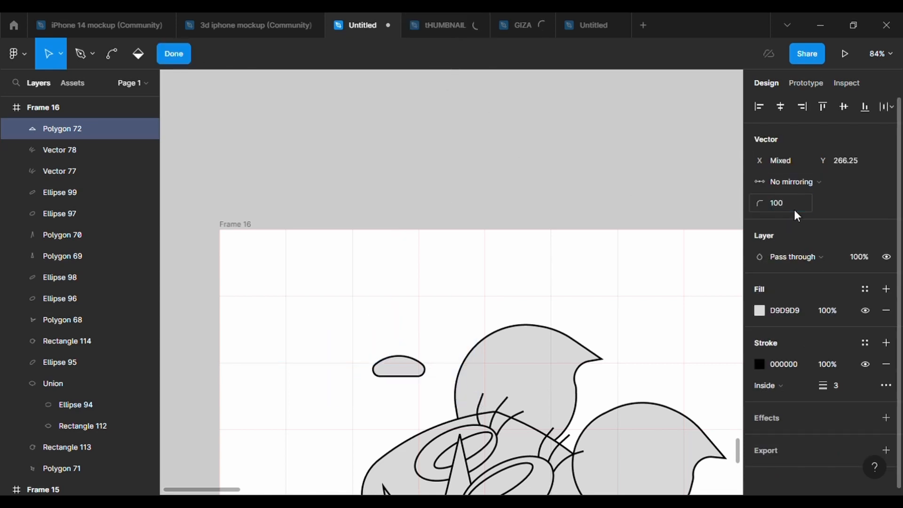
type("50")
key("Return")
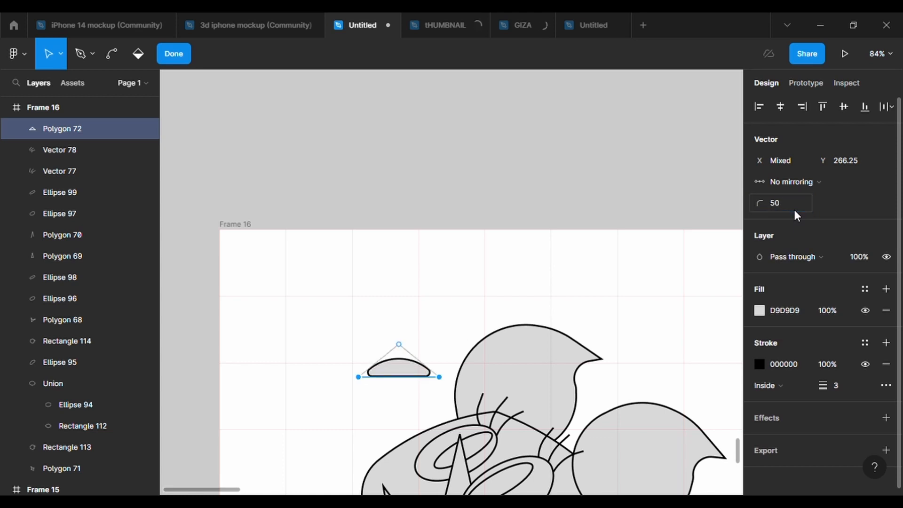
left_click(796, 200)
type("30")
key("Return")
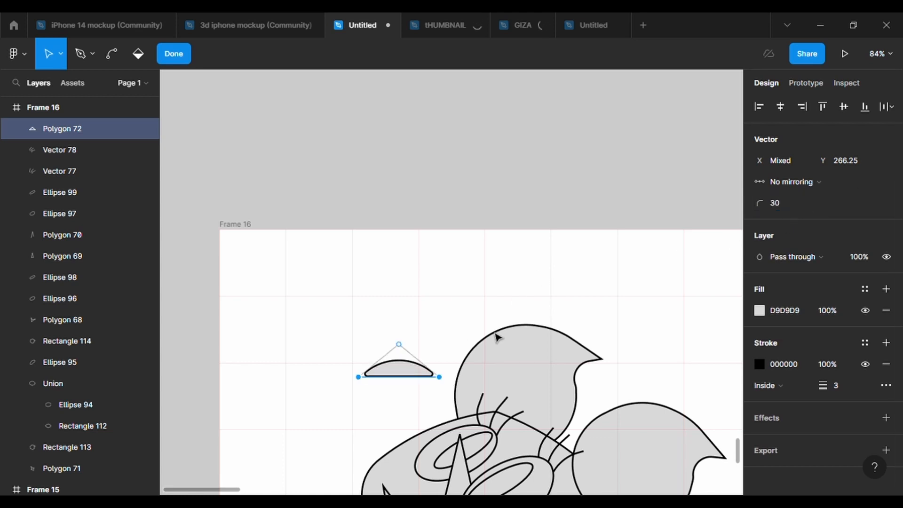
Pull the middle of the shape's bottom edge slightly downward and set that point's corner radius to 500.
scroll(403, 379, "up", 5)
left_click_drag(400, 371, 412, 390)
left_click(789, 205)
type("500")
key("Return")
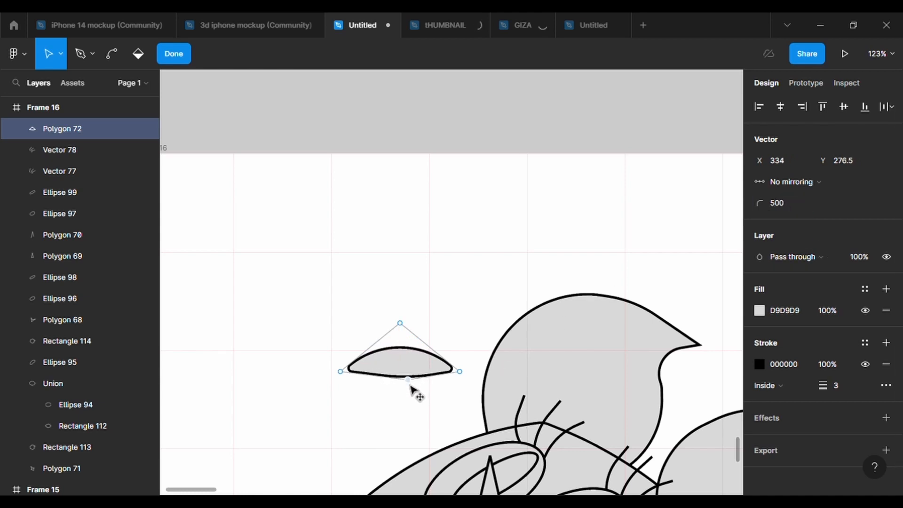
Extend the shape's left end into a blunt two-point tip and set both points' corner radius to 30.
left_click_drag(370, 352, 280, 390)
left_click(777, 210)
type("1")
key("BackSpace")
type("30")
key("Return")
scroll(332, 346, "up", 3)
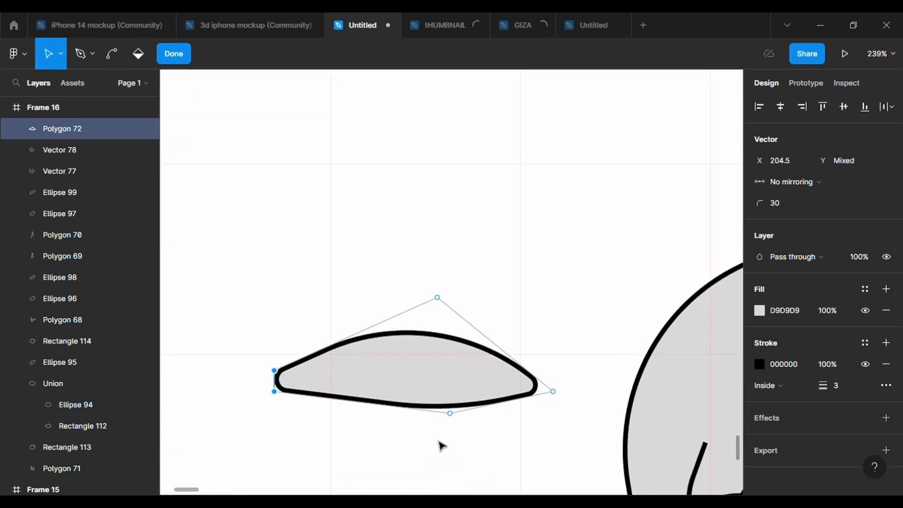
Move the left tip slightly inward, set its upper point's radius to 100, and add a bulging point on the upper-left edge.
left_click_drag(359, 343, 282, 381)
left_click(783, 205)
type("100")
key("Return")
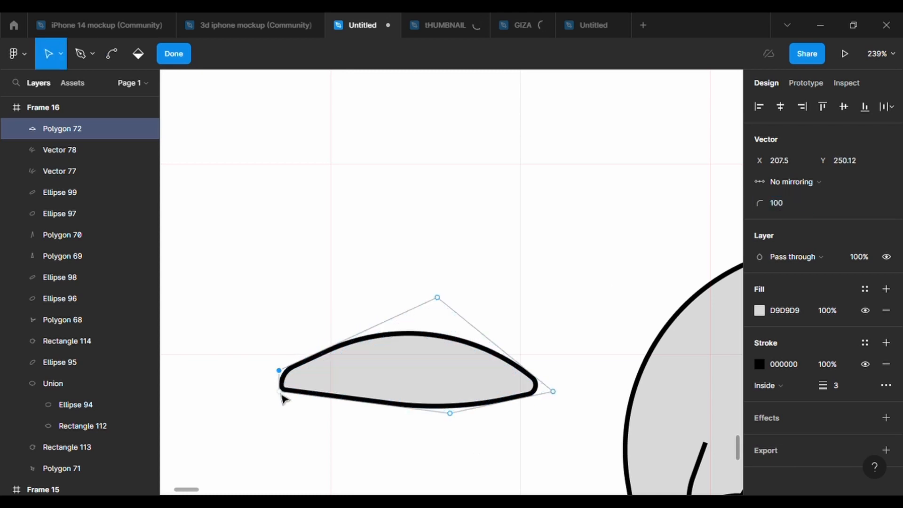
left_click_drag(354, 345, 310, 362)
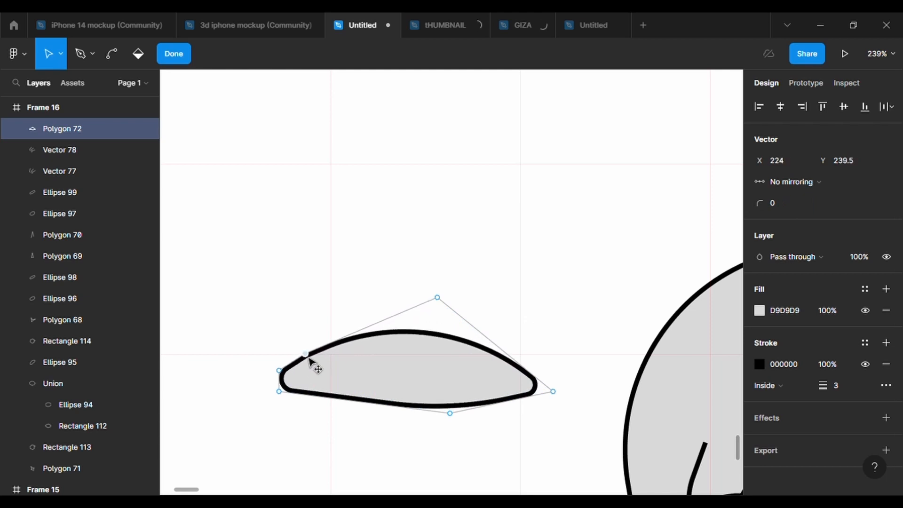
key("Escape")
Tilt the leaf shape clockwise and add a smaller copy of about 119 × 50 over it, flipped vertically.
scroll(568, 235, "down", 5, "ctrl")
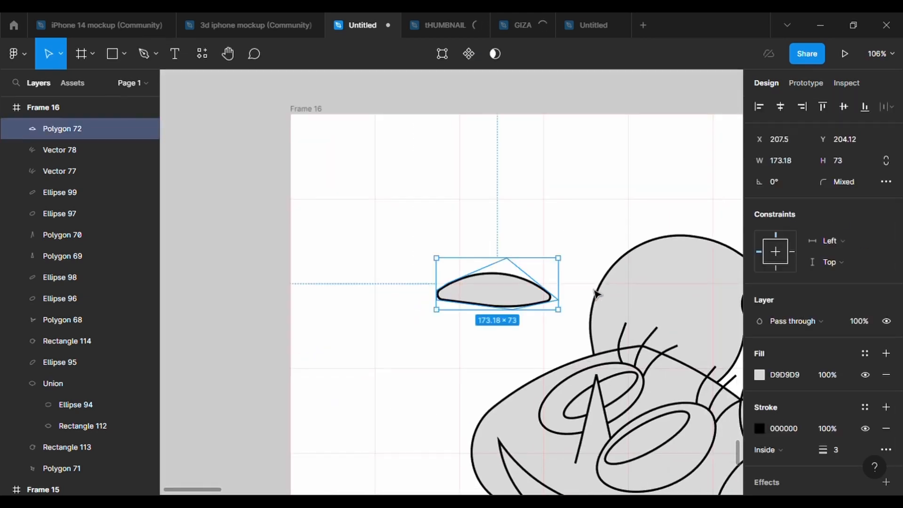
left_click_drag(566, 318, 542, 348)
left_click_drag(514, 306, 539, 327)
left_click_drag(572, 365, 520, 309)
key("shift+h")
key("shift+h")
key("shift+v")
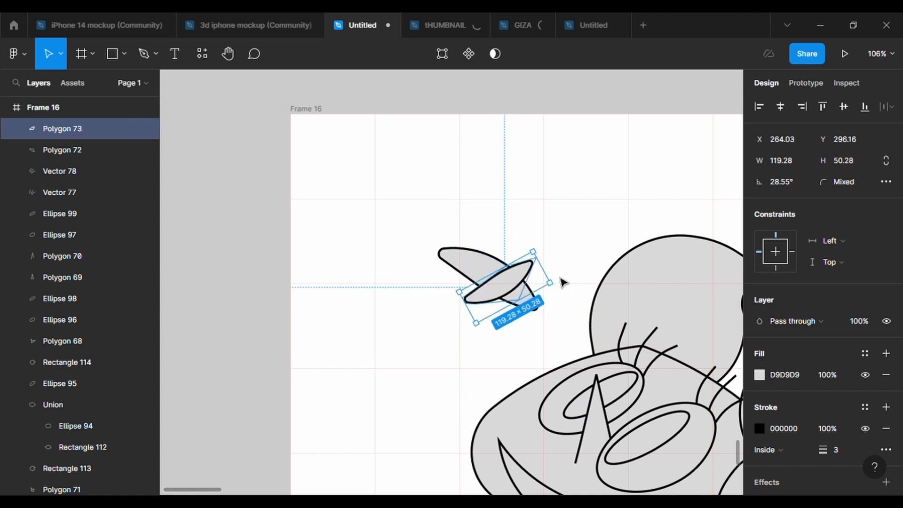
Rotate the copy to about −35° against the larger leaf's lower edge and merge both shapes with Union.
left_click_drag(559, 286, 536, 346)
left_click_drag(517, 287, 512, 297)
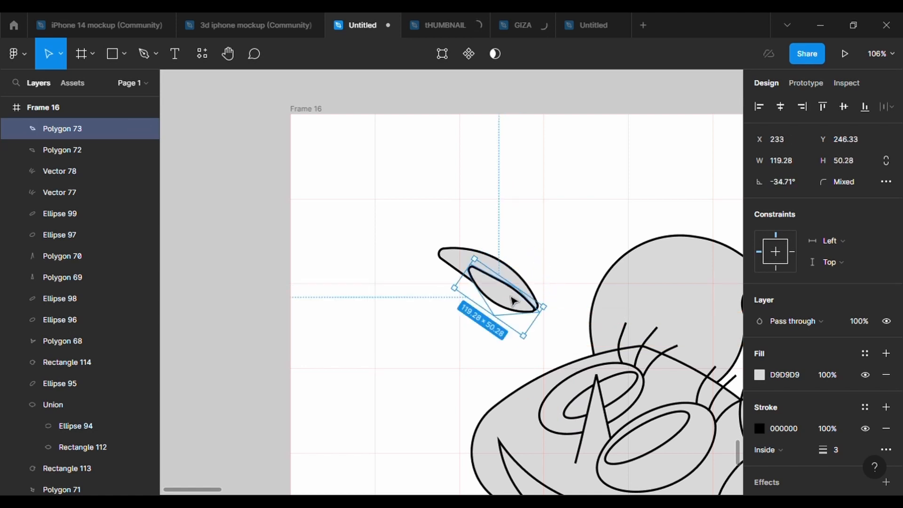
left_click_drag(549, 343, 501, 130)
left_click(496, 55)
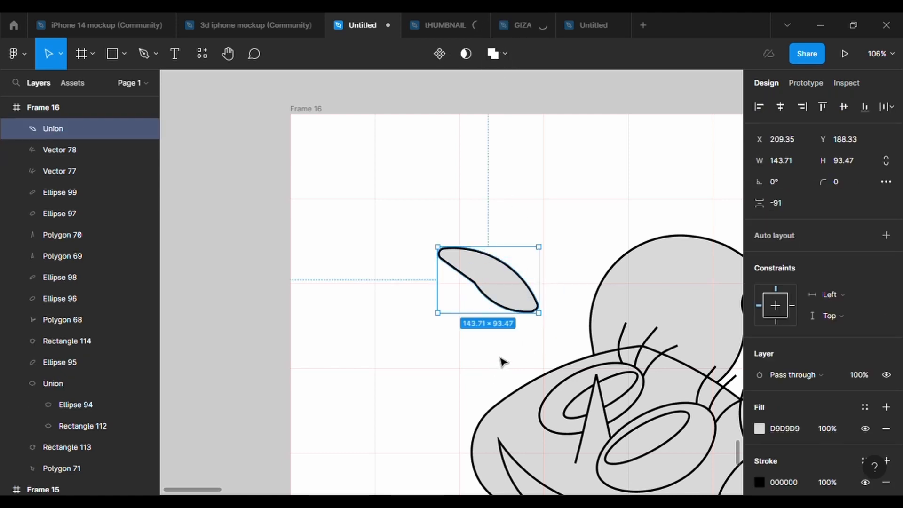
Copy the smaller leaf out of the union, flip and rotate it into place at the lower left, and send it to the back.
double_click(510, 308)
key("ctrl+c")
key("ctrl+v")
left_click_drag(510, 308, 492, 327)
key("shift+v")
left_click_drag(479, 295, 410, 295)
right_click(476, 287)
left_click(504, 222)
Round the lower edge of the copied leaf by setting its bottom point's corner radius to 500.
scroll(479, 320, "up", 4)
key("Return")
left_click(790, 203)
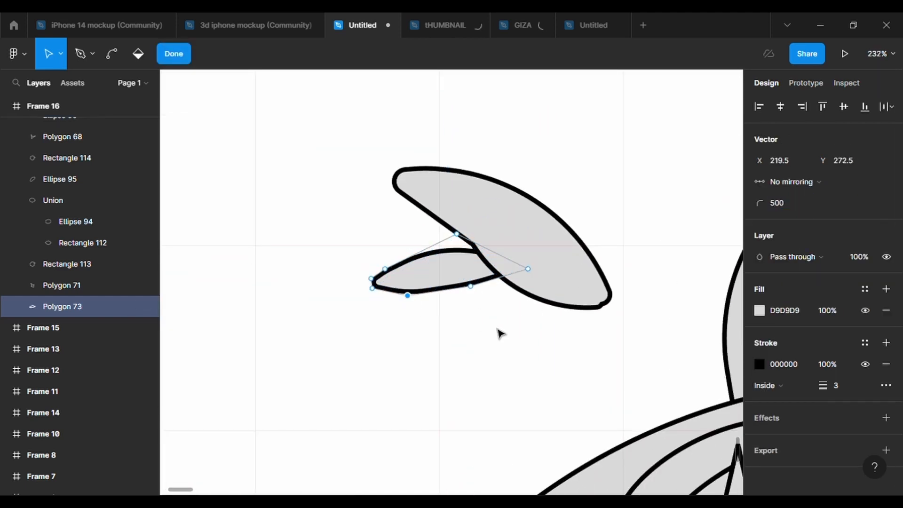
key("Escape")
left_click(524, 286)
double_click(531, 284)
double_click(530, 284)
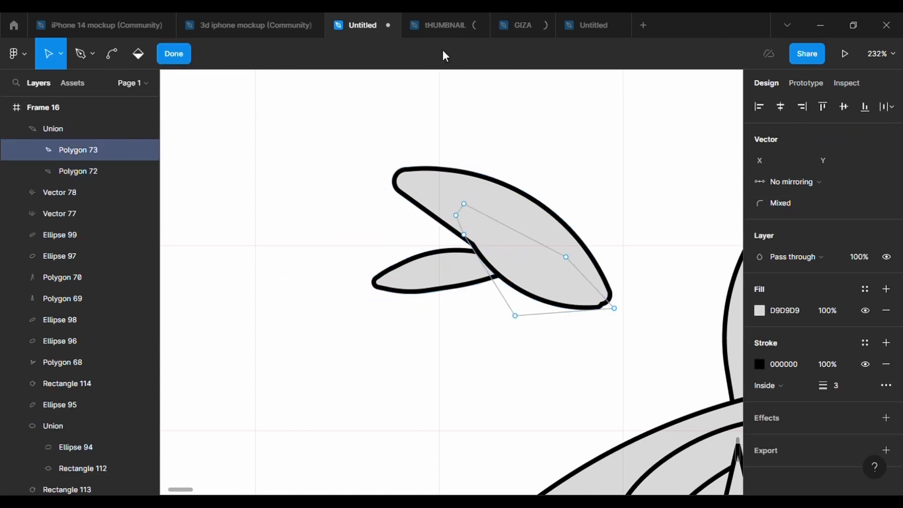
left_click(81, 55)
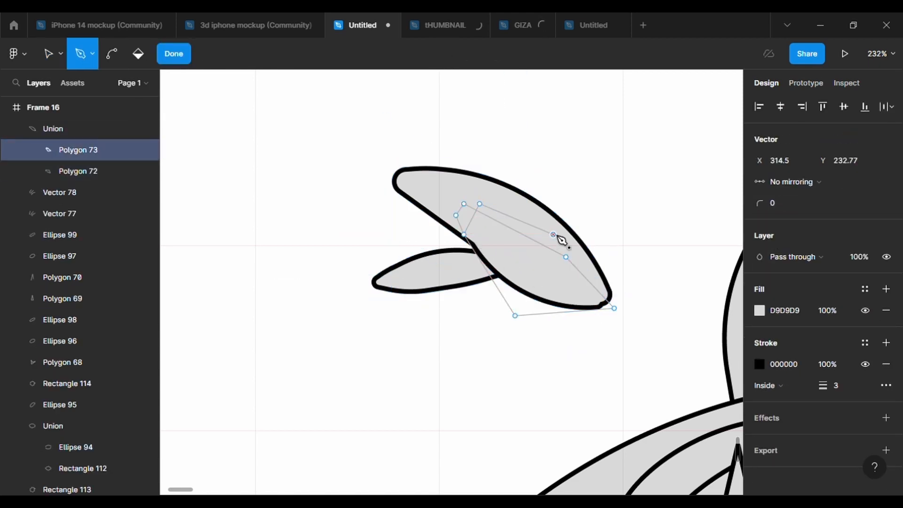
key("Escape")
key("Return")
key("Escape")
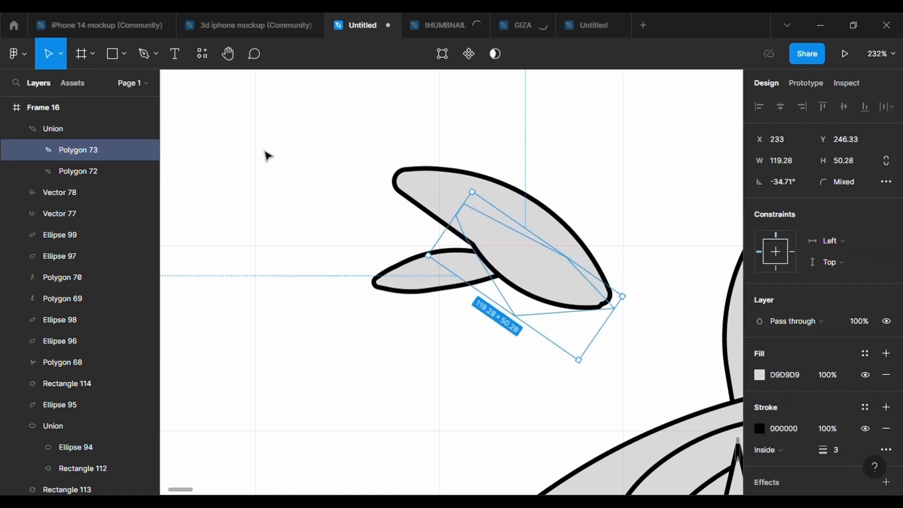
Draw a curved palm line about 55 × 39 inside the large leaf with the Pen tool and take it out of the union.
key("p")
left_click(472, 245)
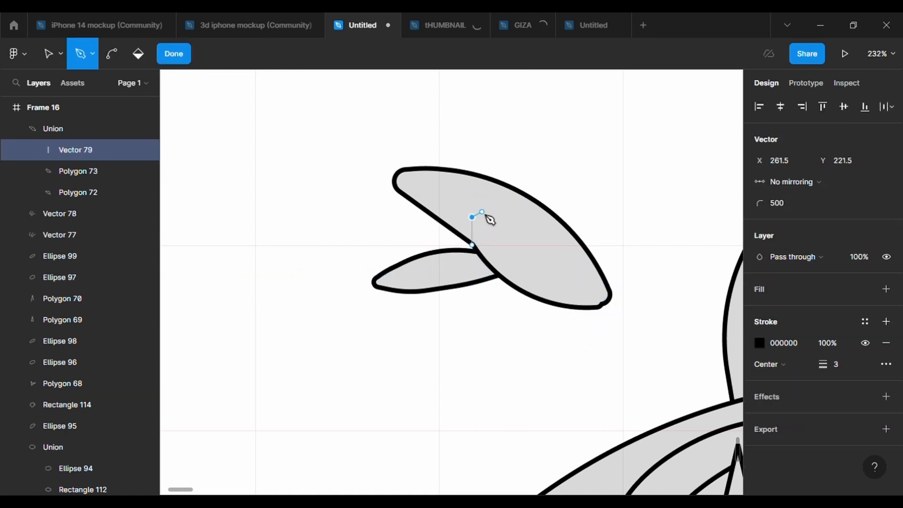
left_click(557, 272)
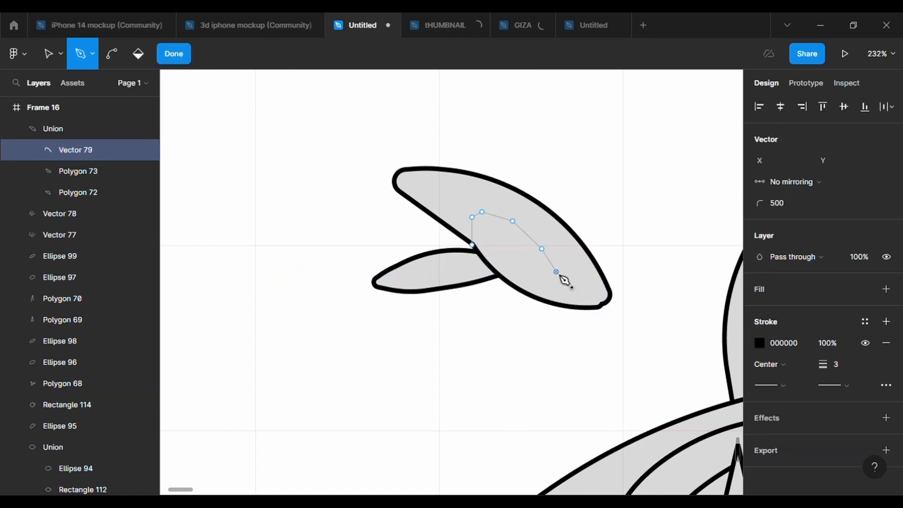
key("Escape")
left_click_drag(87, 129, 87, 126)
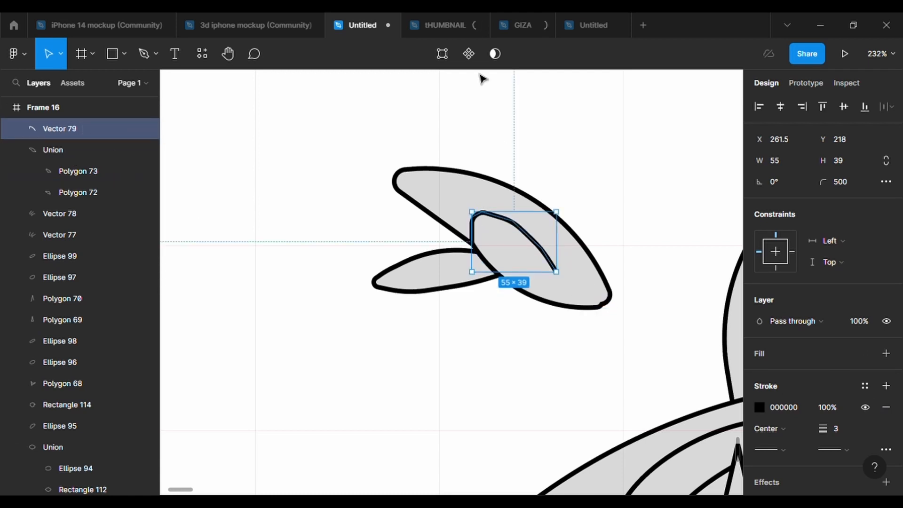
Refine the palm line's points so its lower end meets the large leaf's edge and its upper bend is smoother.
left_click(447, 54)
key("ctrl+equal")
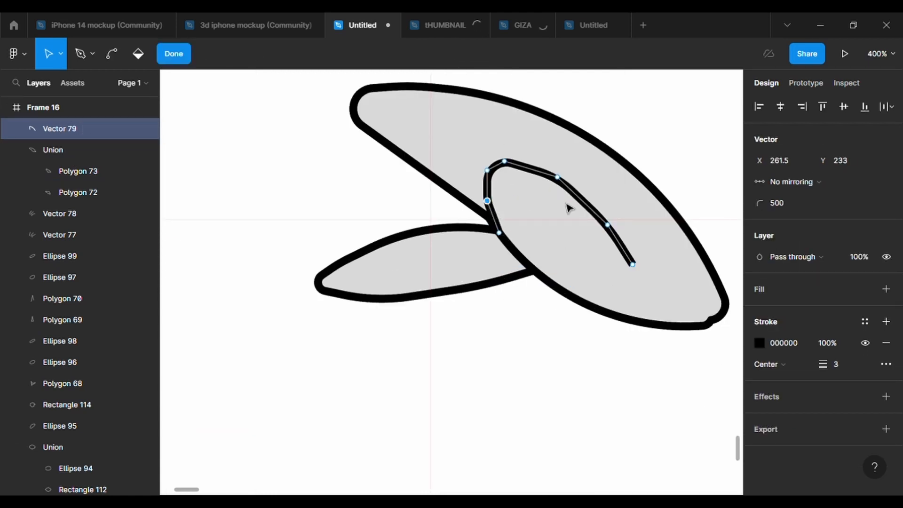
left_click(530, 168)
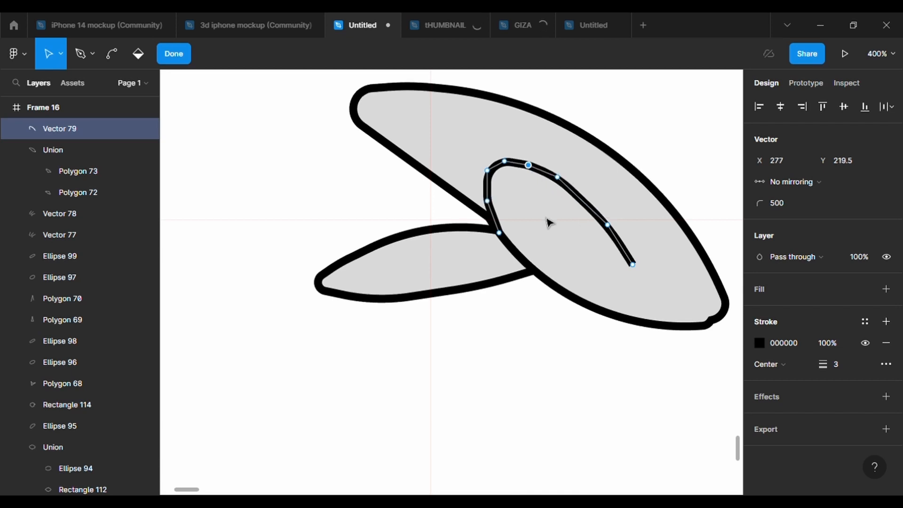
Duplicate the small lower leaf, place the copy below and to the right of it, and send the copy to the back.
left_click(429, 294)
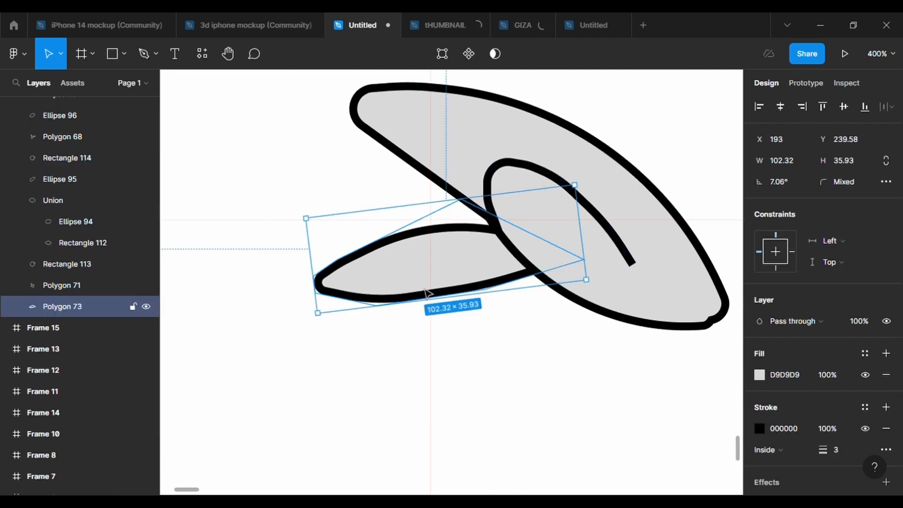
key("ctrl+d")
mouse_move(457, 280)
left_mouse_down()
mouse_move(470, 303)
mouse_move(510, 328)
left_mouse_up()
right_click(470, 303)
left_click(470, 300)
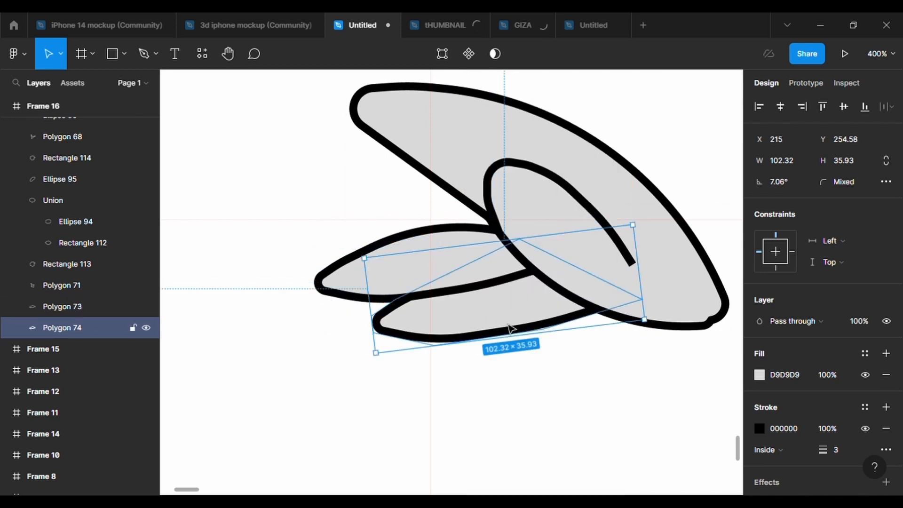
Adjust the upper outline point near the rounded tip of the copied leaf.
left_click(449, 53)
left_click(400, 288)
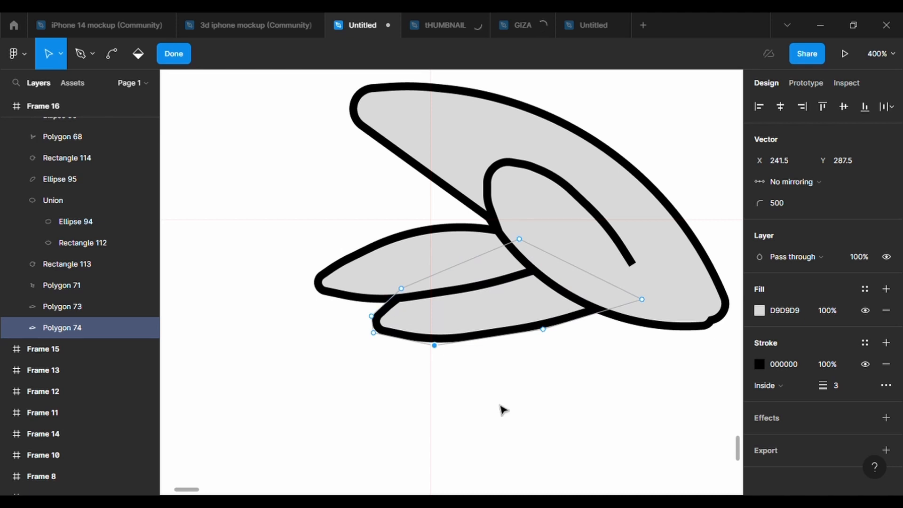
key("Escape")
key("ctrl+minus")
left_click(586, 249)
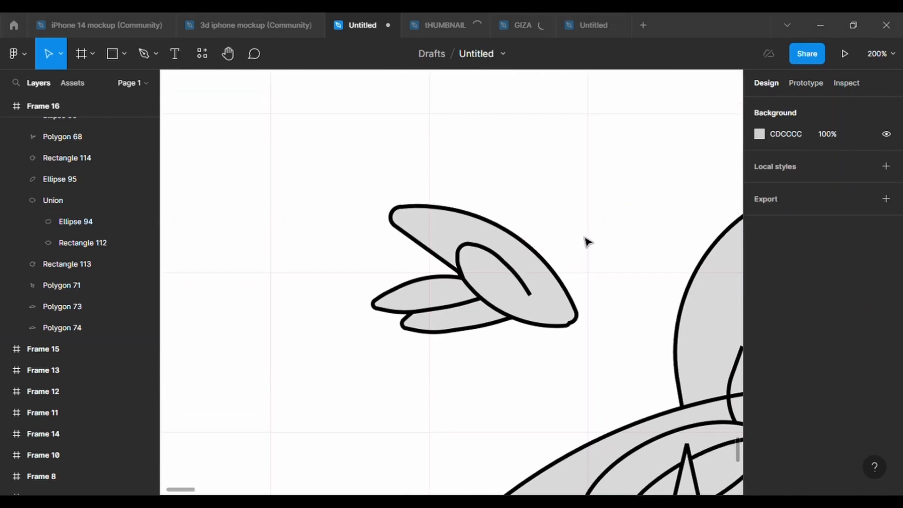
Draw a narrow upright rectangle with a 3 px stroke below the large leaf's lower end and merge it with the leaf using Union.
key("r")
mouse_move(534, 314)
left_mouse_down()
mouse_move(572, 387)
mouse_move(569, 320)
left_mouse_up()
left_click(886, 406)
left_click(838, 448)
type("3")
key("Escape")
key("ctrl+minus")
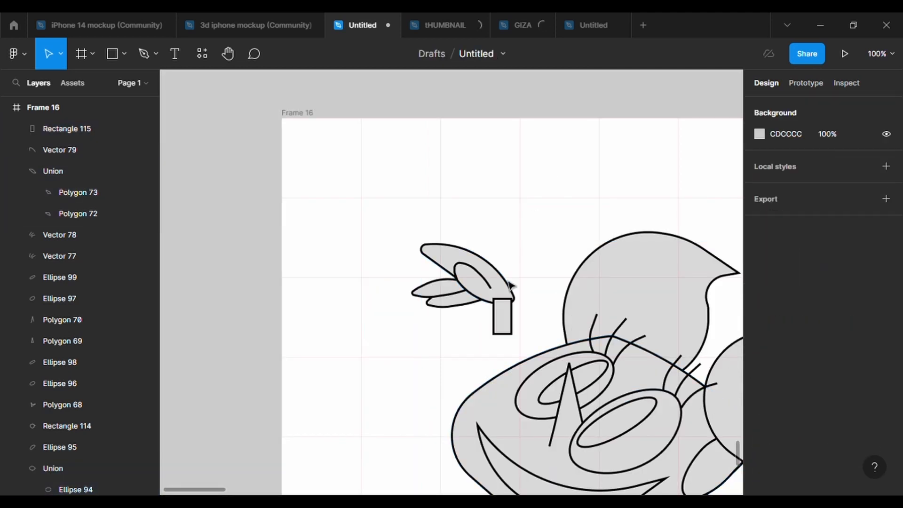
left_click_drag(526, 343, 412, 235)
left_click(495, 54)
Bring the curved palm line back in front of the merged hand shape.
left_click(471, 297)
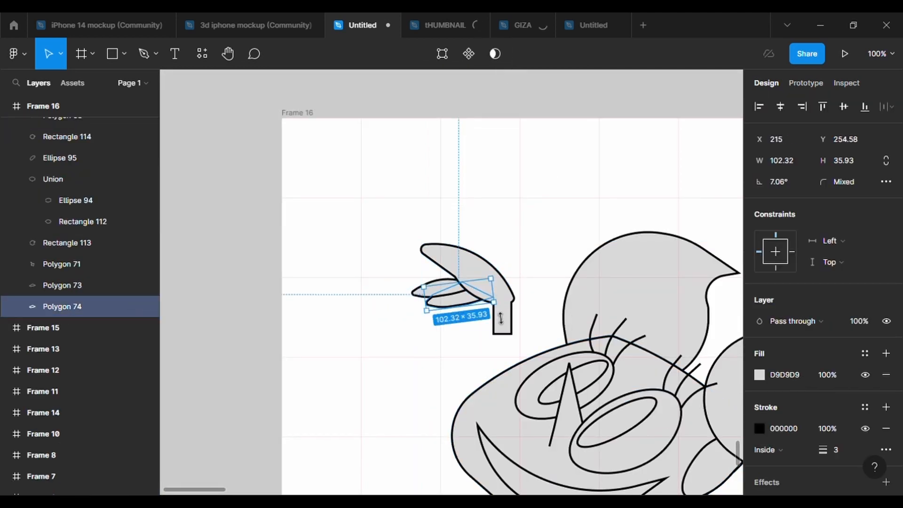
left_click_drag(472, 303, 472, 310)
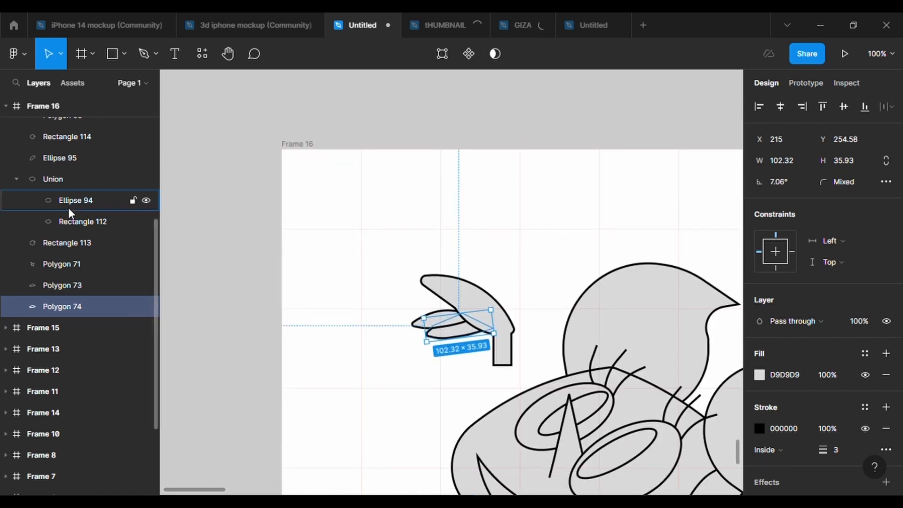
scroll(69, 208, "up", 5)
left_click_drag(52, 149, 52, 120)
left_click(330, 263)
scroll(457, 363, "up", 3)
Reshape the lowest leaf so its inner end reaches the rectangle at the wrist.
left_click(513, 326)
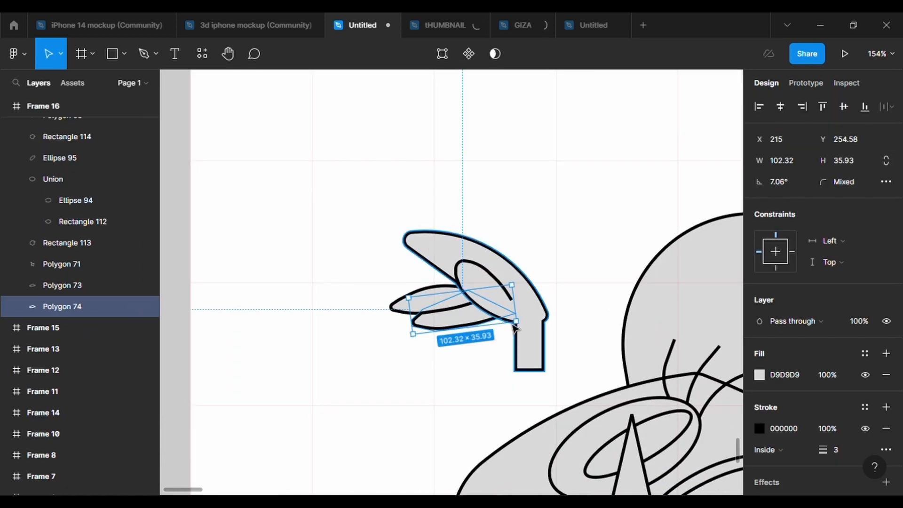
double_click(521, 329)
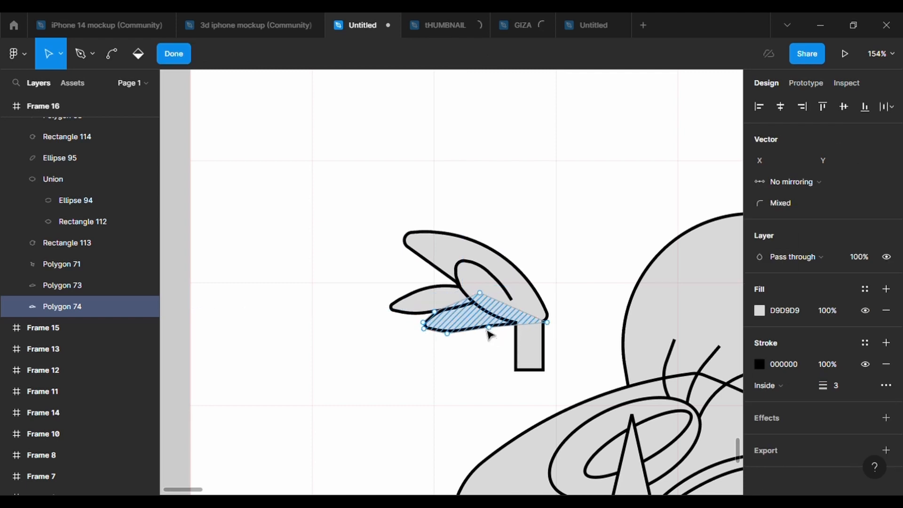
double_click(482, 364)
left_click(483, 365)
scroll(483, 364, "down", 3)
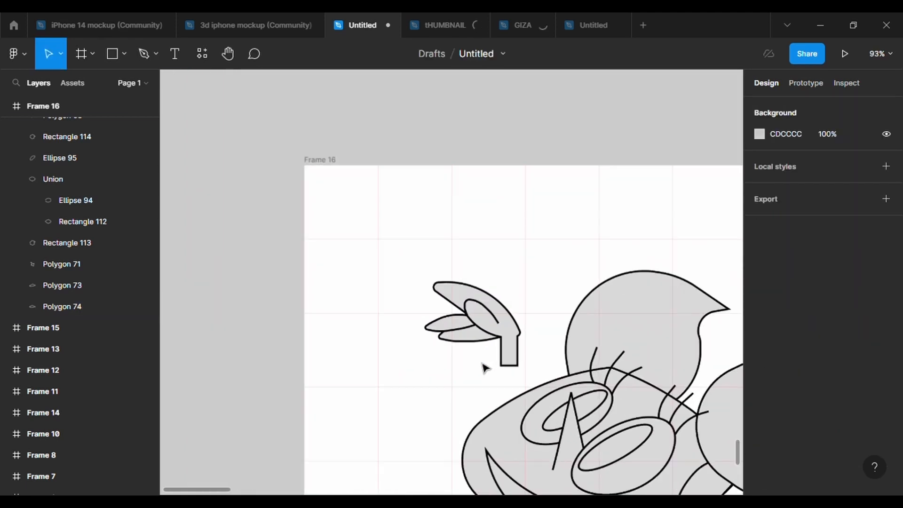
Pull the outer edge of the wrist rectangle inward to narrow it below the hand.
scroll(483, 365, "up", 3)
double_click(536, 353)
double_click(536, 354)
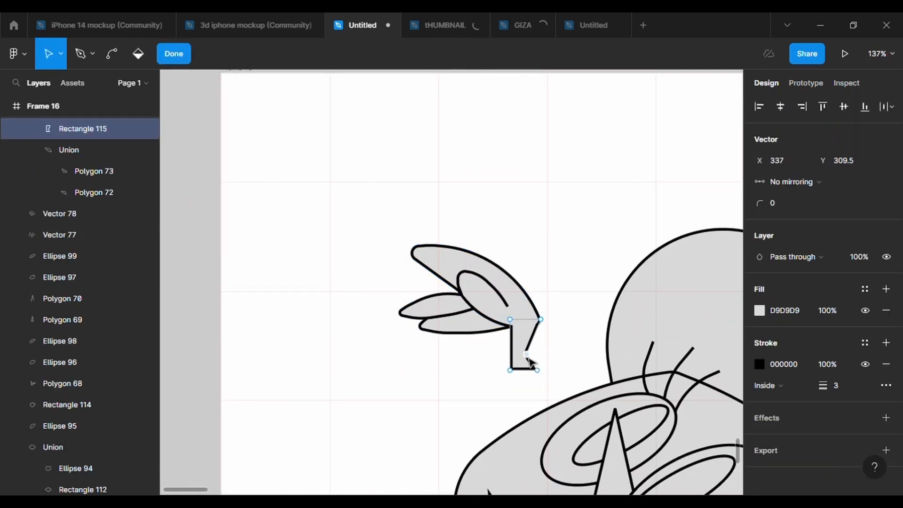
scroll(523, 371, "down", 2)
scroll(524, 371, "down", 2)
double_click(467, 274)
Move all the hand parts up and left, away from the head, and tilt them clockwise to about −13°.
left_click_drag(432, 146, 560, 252)
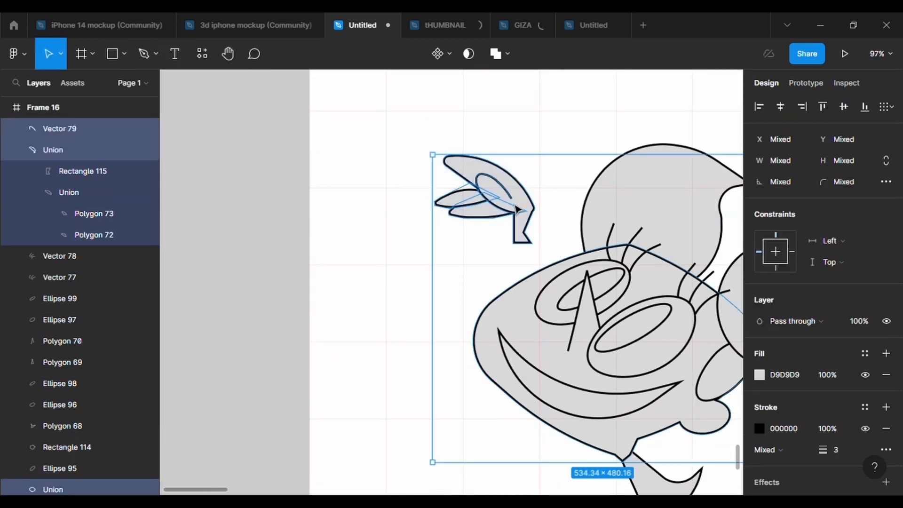
left_click_drag(517, 209, 456, 140)
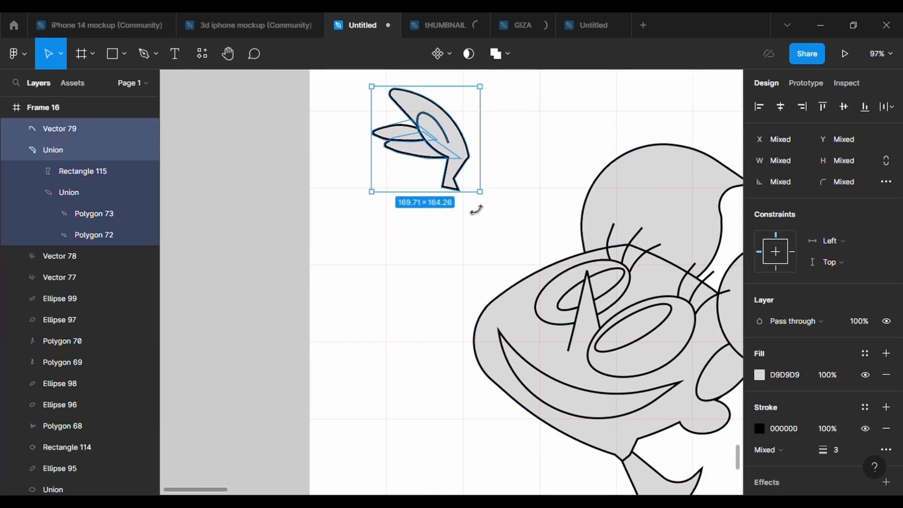
left_click_drag(476, 209, 475, 211)
Stretch the wrist rectangle's bottom points down to the head's upper left edge to form a long arm.
double_click(453, 169)
left_click(439, 57)
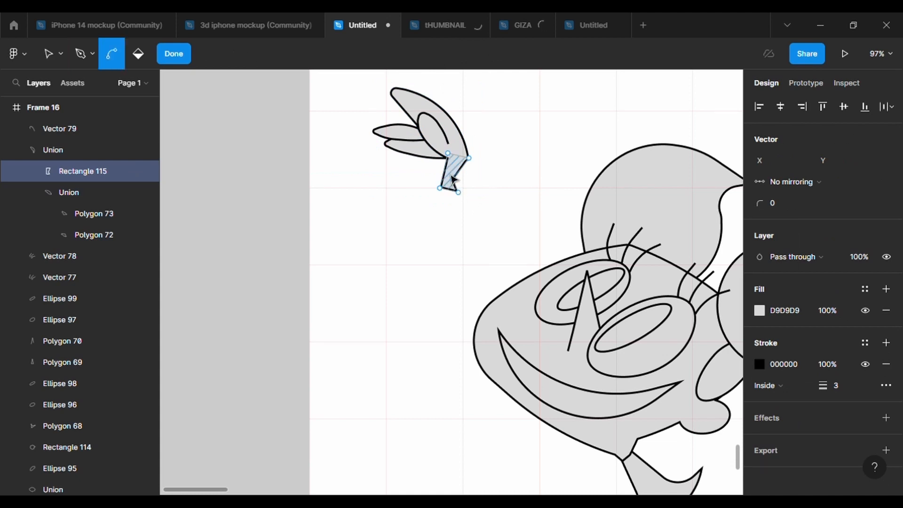
scroll(449, 173, "up", 3)
left_click_drag(442, 170, 540, 374)
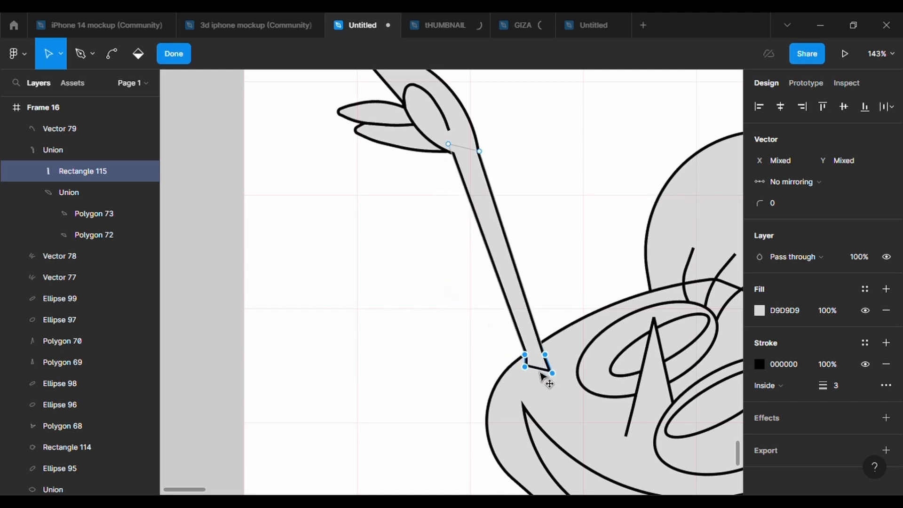
right_click(518, 309)
key("Escape")
key("Escape")
Send the arm rectangle to the back of its union, behind the hand.
right_click(498, 256)
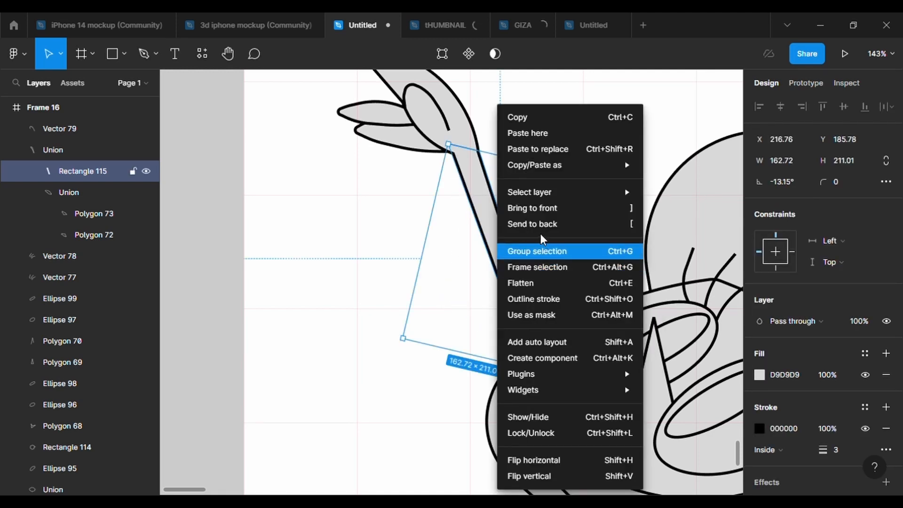
left_click(536, 224)
right_click(518, 297)
left_click(535, 225)
scroll(583, 264, "down", 5)
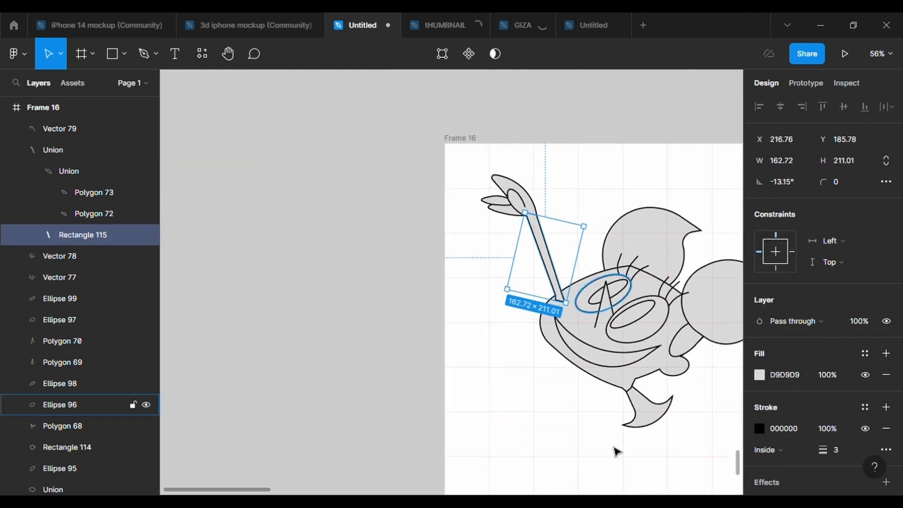
Bring all the head, ear and neck shapes to the front so they overlap the arm's lower end.
left_click_drag(700, 452, 617, 289)
right_click(630, 268)
left_click(665, 204)
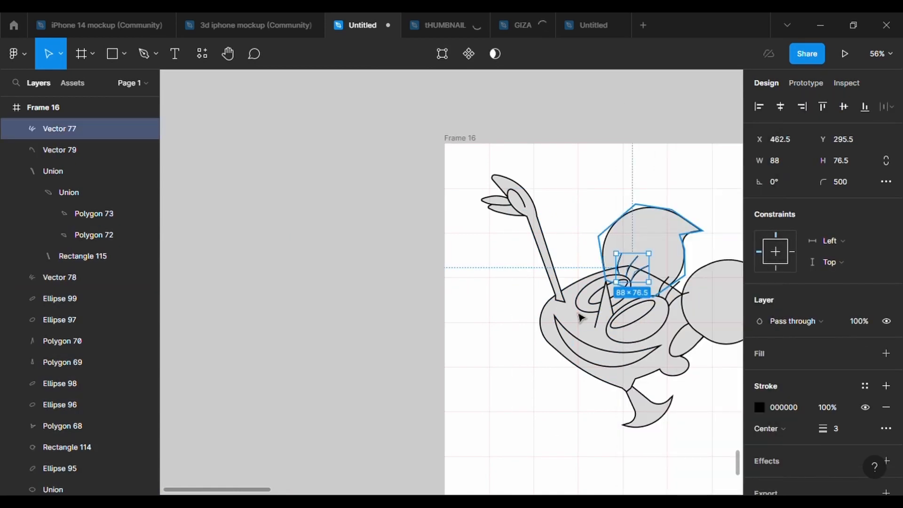
left_click_drag(691, 449, 608, 263)
right_click(631, 257)
left_click(665, 206)
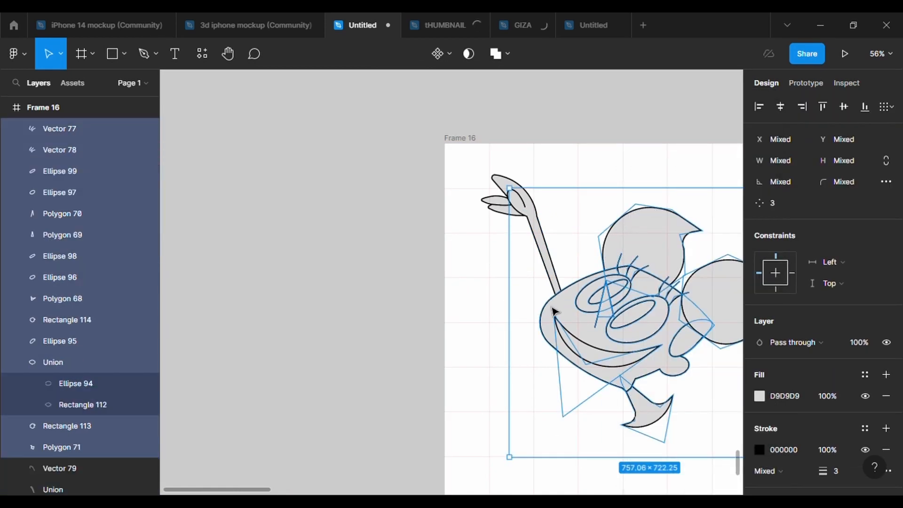
left_click(529, 348)
Add a pair of elbow points midway along the arm and pull them outward to the left.
scroll(685, 339, "up", 3)
double_click(433, 332)
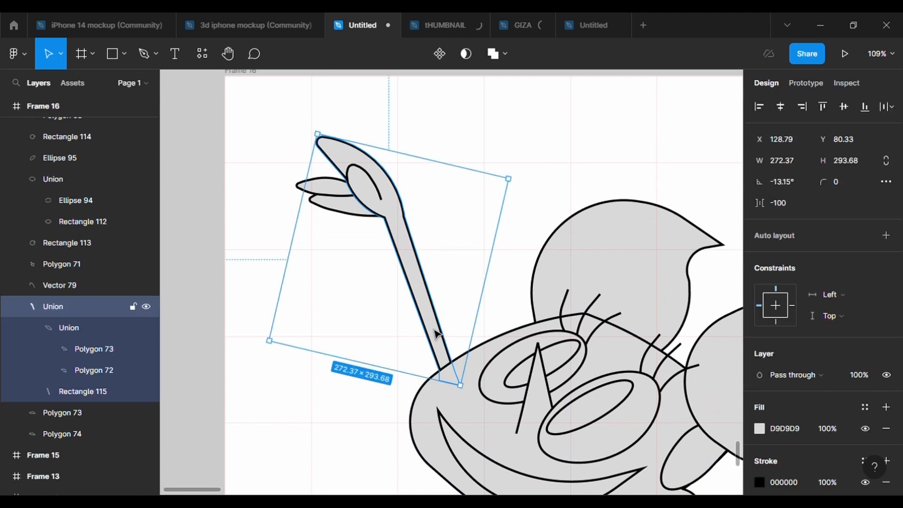
key("Return")
left_click_drag(427, 306, 414, 305)
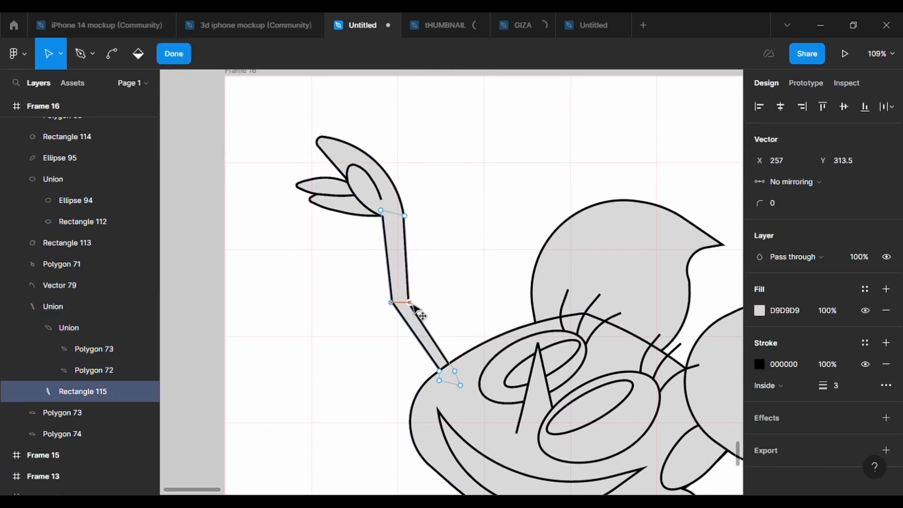
left_click_drag(373, 278, 319, 320)
Round the arm's bend by setting the elbow points' corner radius to 500.
left_click(771, 203)
type("500")
key("Return")
key("Escape")
key("Return")
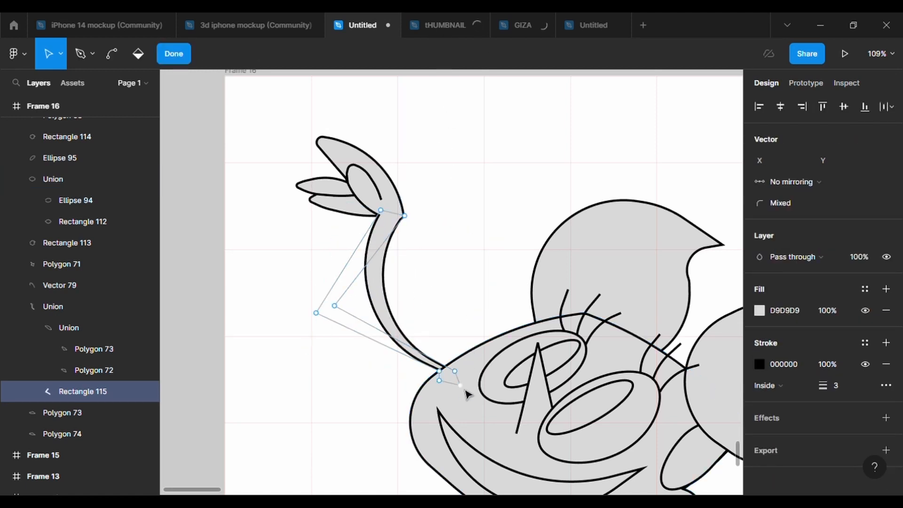
Adjust the arm's shoulder and inner elbow points to refine its thickness and curve.
left_click_drag(398, 335, 397, 343)
key("ctrl+z")
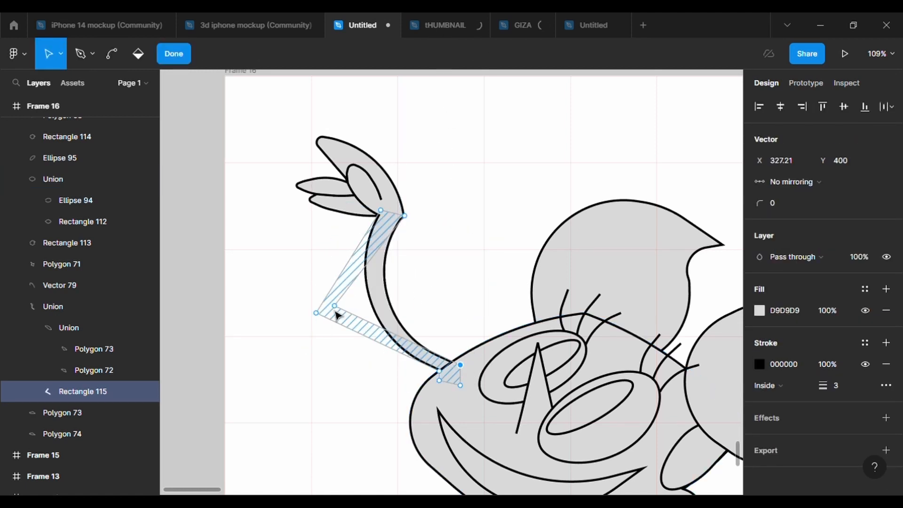
left_click_drag(335, 306, 317, 343)
double_click(480, 291)
scroll(482, 295, "down", 5)
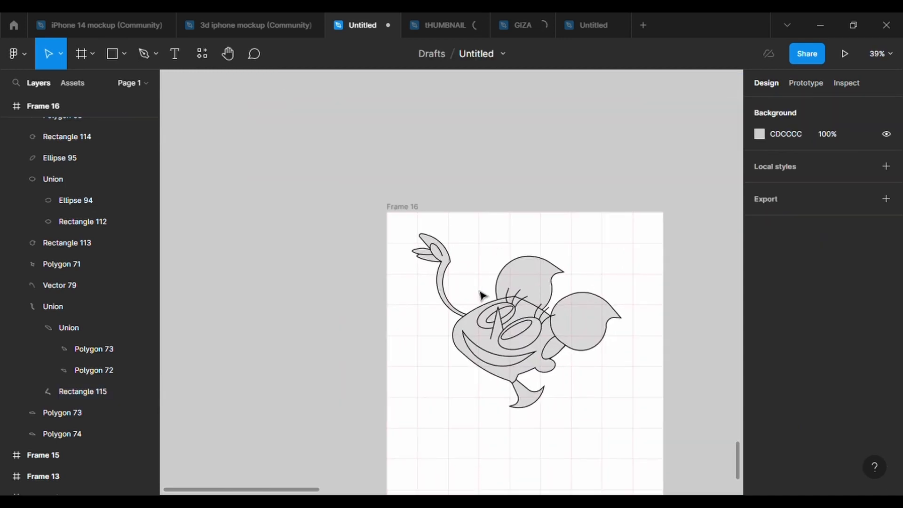
scroll(582, 390, "down", 3)
scroll(582, 390, "up", 1)
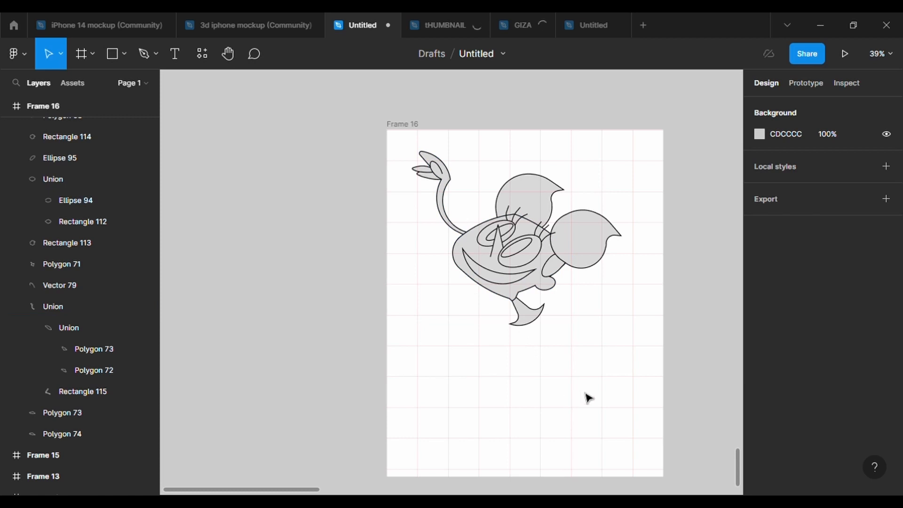
Assemble a three-toed foot about 92 × 113 below the neck from leaf-shaped pieces and merge them with Union.
key("ctrl+v")
mouse_move(447, 205)
left_mouse_down()
mouse_move(479, 312)
mouse_move(526, 385)
mouse_move(553, 371)
mouse_move(551, 399)
mouse_move(533, 381)
mouse_move(560, 402)
mouse_move(552, 415)
left_mouse_up()
scroll(533, 389, "up", 3)
left_click(557, 406)
left_click(536, 382)
mouse_move(541, 374)
left_mouse_down()
mouse_move(556, 402)
mouse_move(545, 386)
left_mouse_up()
left_click_drag(558, 399, 507, 341)
left_click(494, 53)
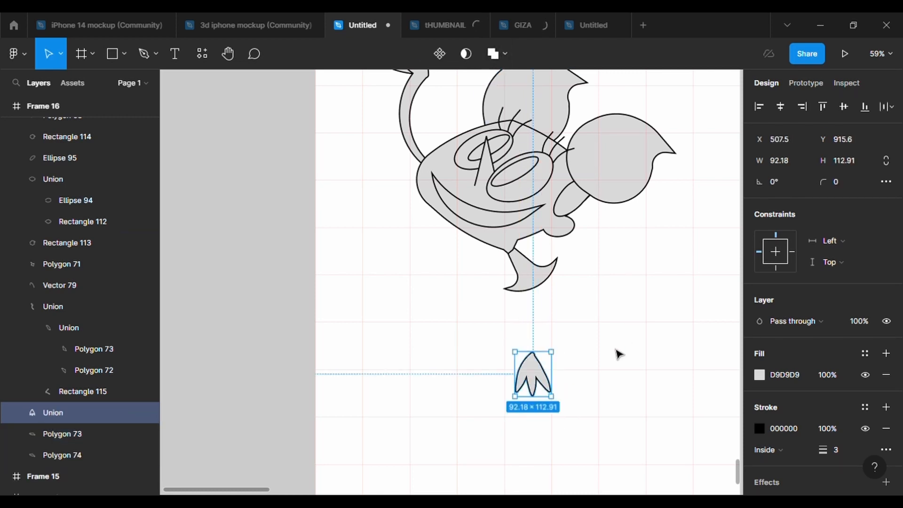
scroll(566, 383, "up", 5)
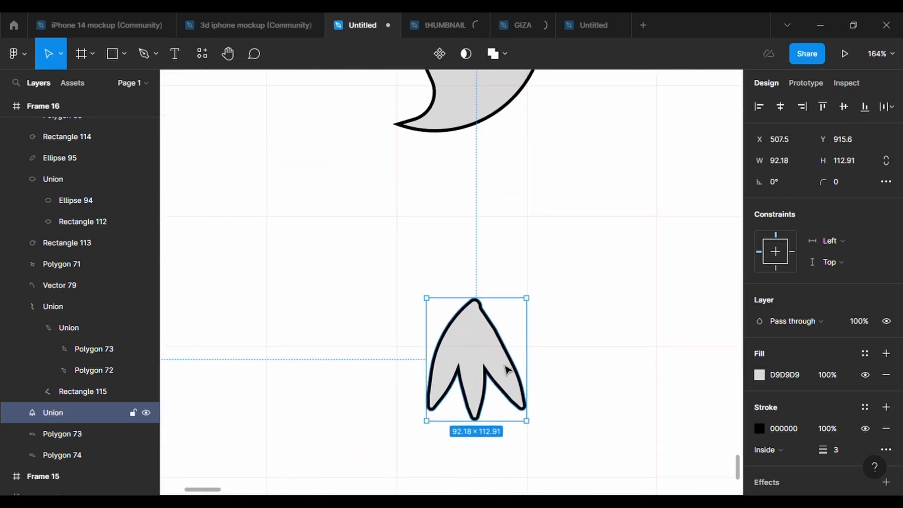
Adjust the upper inner points of the foot's right and middle toe pieces in vector editing.
double_click(489, 381)
left_click(468, 345)
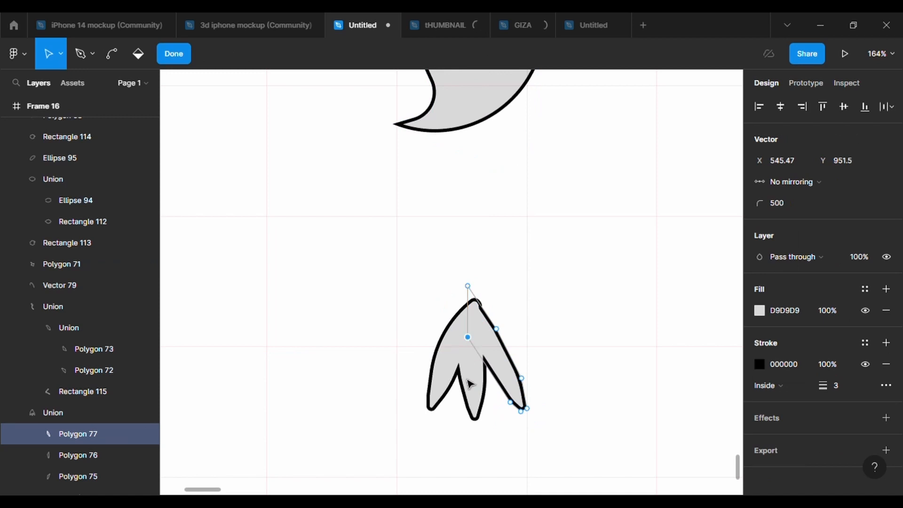
key("Escape")
left_click(479, 447)
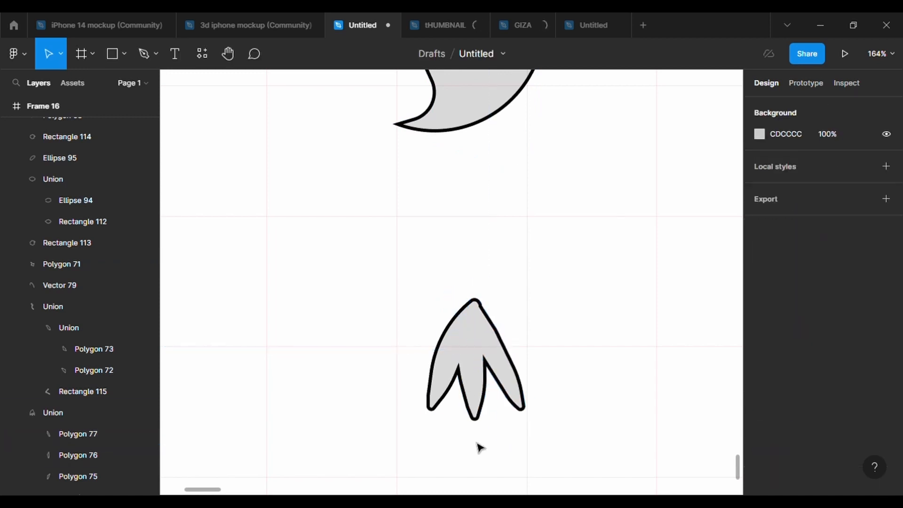
double_click(473, 391)
double_click(457, 349)
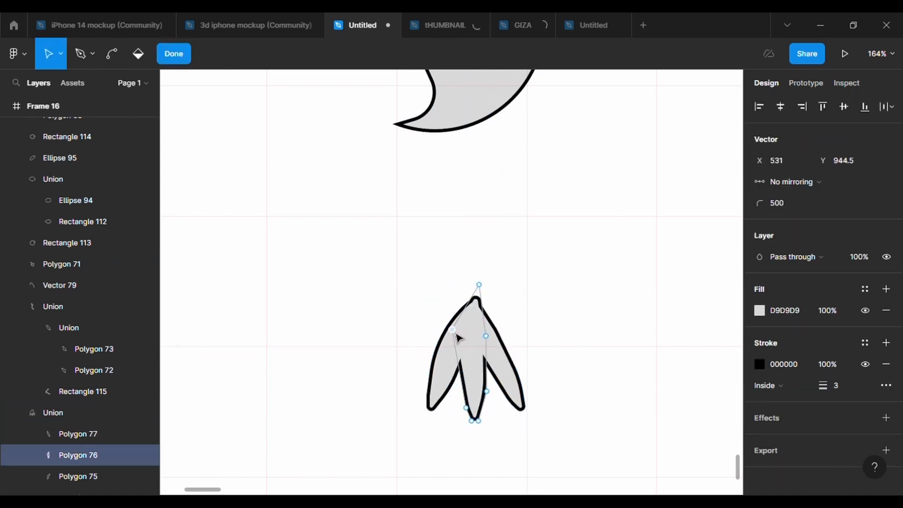
double_click(580, 450)
Rotate the foot's middle toe to about 97° and its left toe to about 77°, repositioning both within the Union.
scroll(580, 450, "down", 5)
double_click(521, 423)
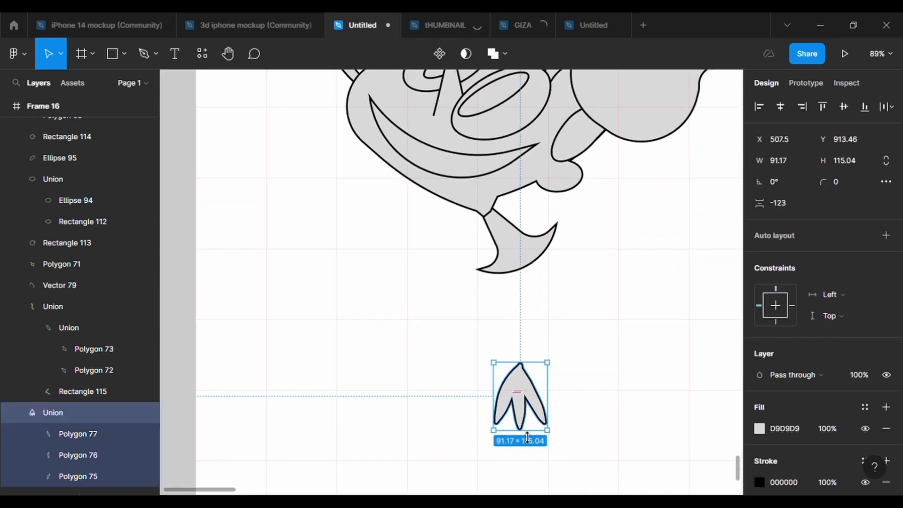
left_click_drag(531, 451, 574, 438)
scroll(575, 440, "up", 5)
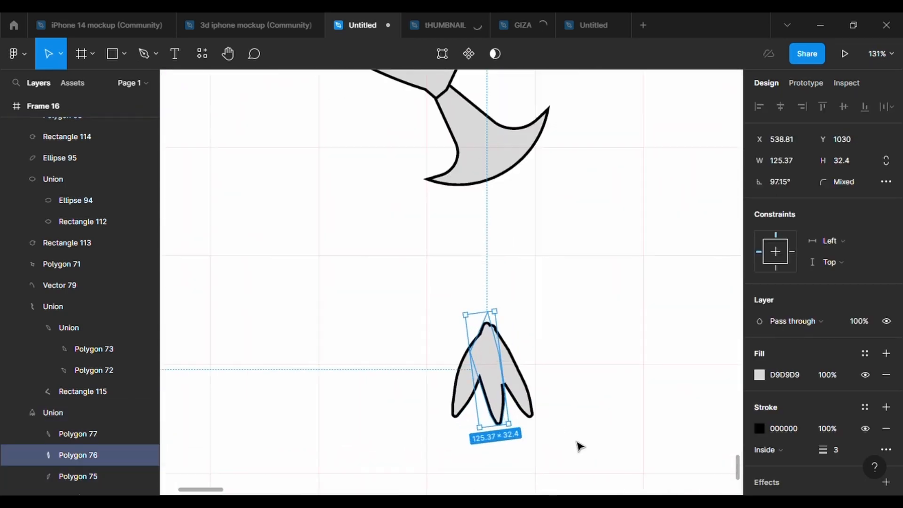
left_click(420, 407)
double_click(435, 409)
left_click_drag(438, 417, 455, 429)
Draw a small triangle about 8 × 14 with a stroke of 3 between the middle and right toes, tilted about 23°.
left_click(124, 54)
left_click(135, 149)
scroll(492, 376, "up", 5)
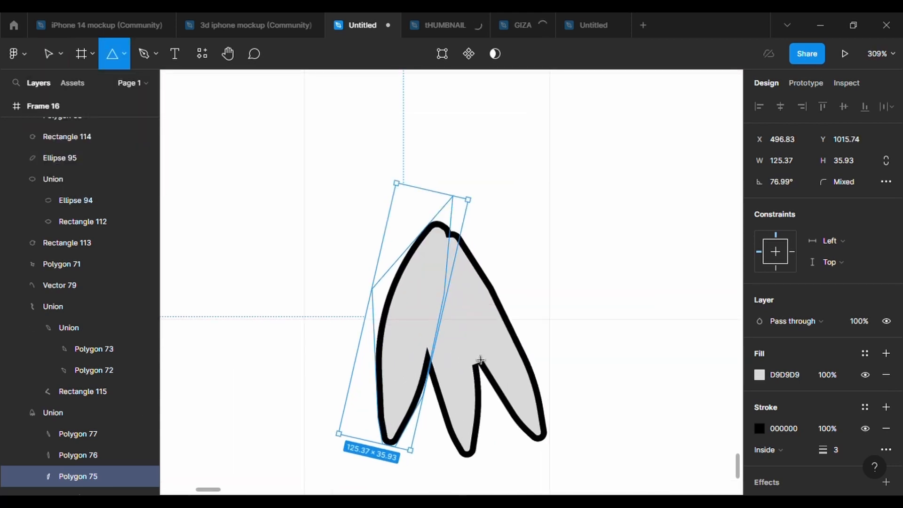
left_click_drag(466, 339, 487, 383)
left_click(837, 472)
type("3")
key("Return")
scroll(493, 355, "up", 3)
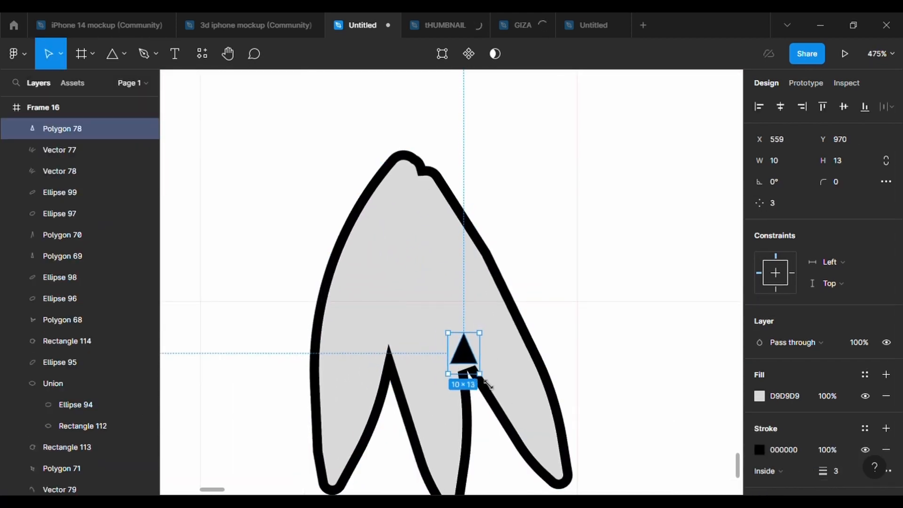
key("ctrl+z")
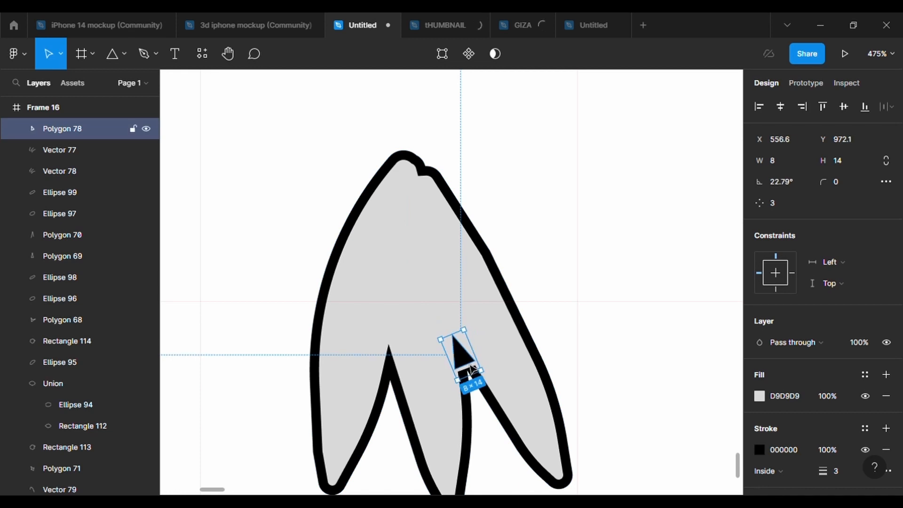
Reshape the small triangle's base points and add a raised midpoint so it fits the gap between the toes.
scroll(470, 365, "up", 5)
double_click(443, 379)
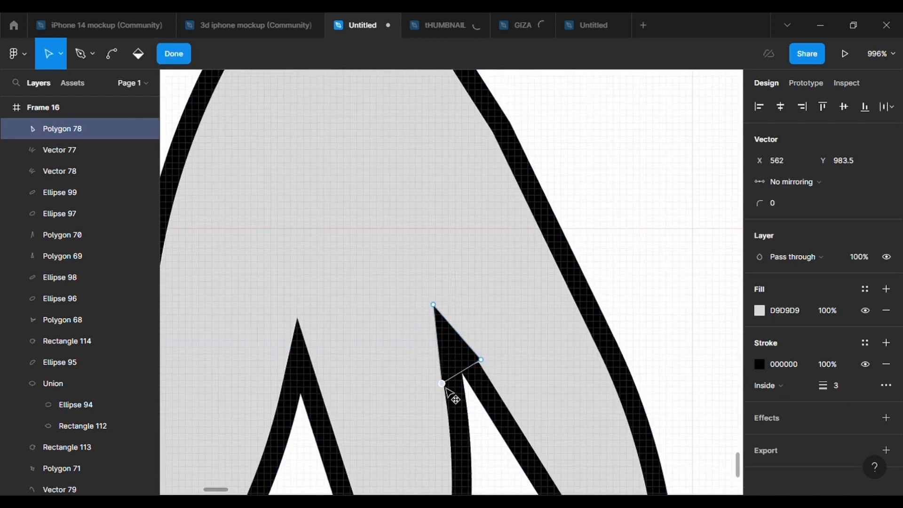
double_click(516, 367)
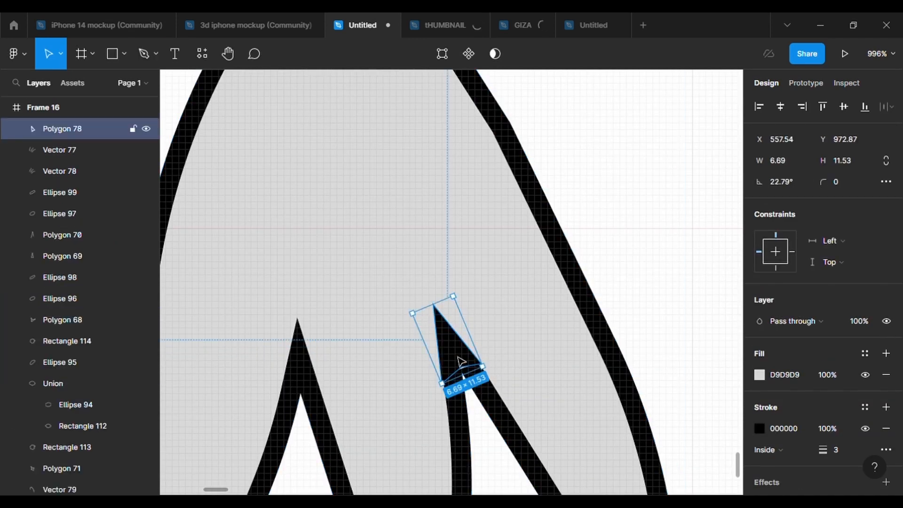
double_click(460, 368)
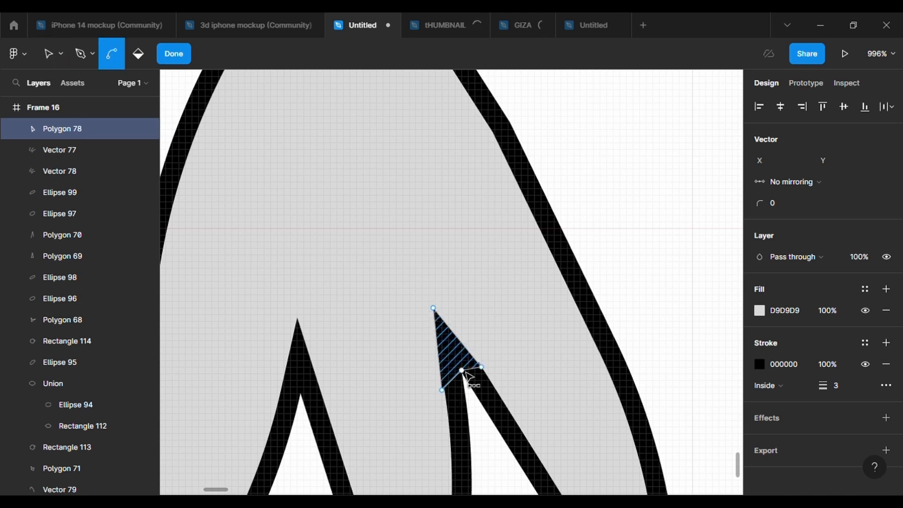
left_click(499, 357)
Duplicate the crease triangle into the gap between the left and middle toes, and reshape it into an upright spike.
key("shift+2")
scroll(500, 357, "down", 2)
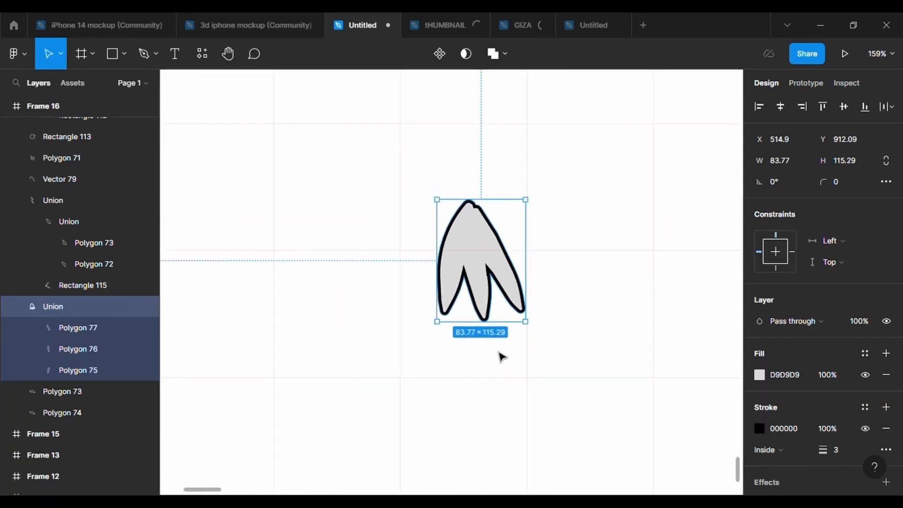
scroll(500, 356, "up", 3)
left_click(484, 203)
scroll(445, 200, "up", 4)
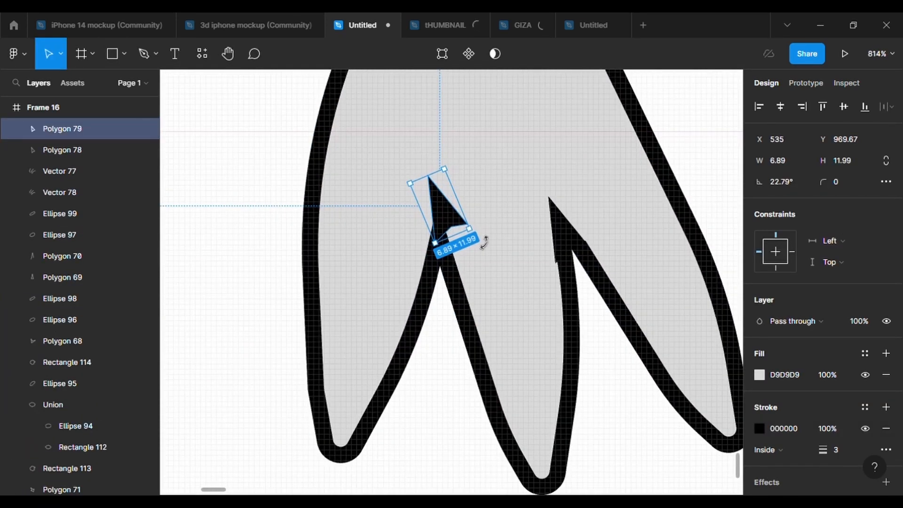
double_click(440, 230)
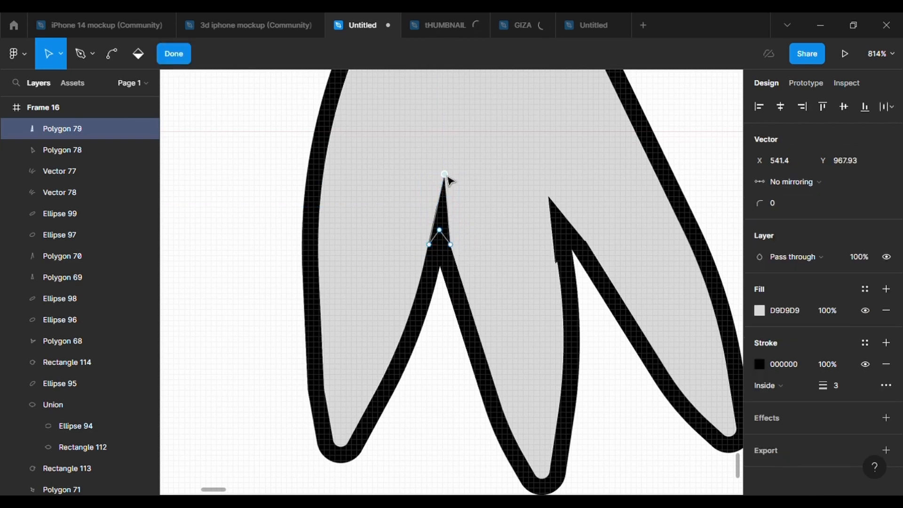
Stretch the right toe crease's tip upward and align its base points with the toe outlines.
left_click(573, 243)
double_click(562, 261)
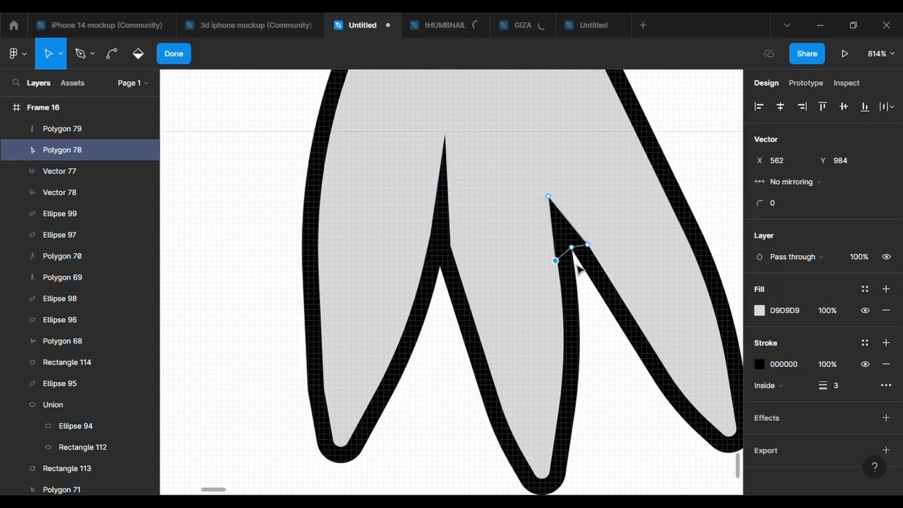
left_click_drag(523, 133, 523, 135)
left_click(621, 452)
left_click(620, 452)
scroll(620, 453, "down", 8)
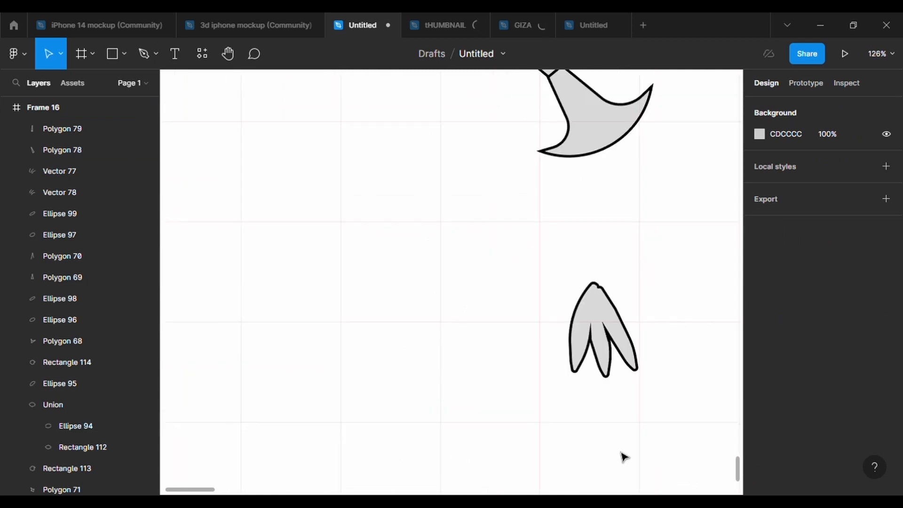
scroll(621, 429, "down", 3)
Duplicate the arm's curved limb, flip it horizontally and place the copy between the neck and the foot.
left_click(465, 217)
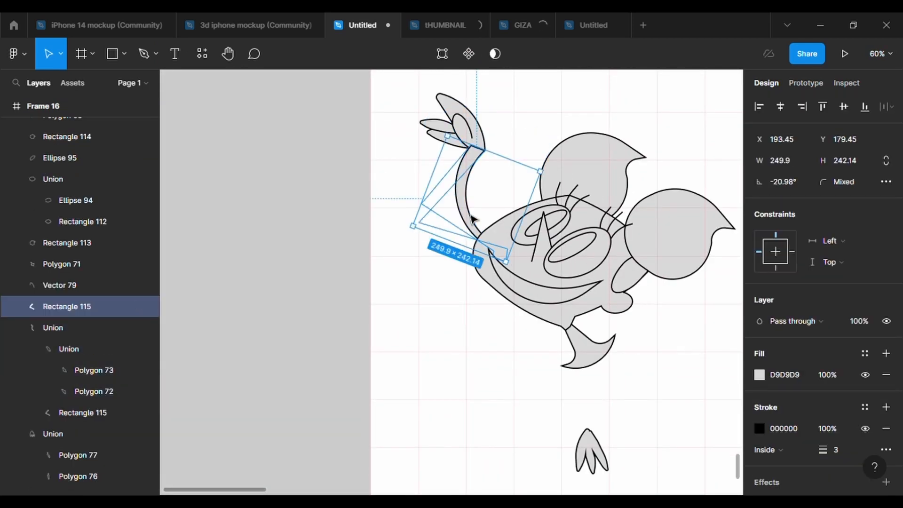
key("shift+h")
left_click_drag(466, 217, 610, 384)
Merge the flipped limb with the foot using Union, leaving the toe creases out of the merge.
left_click_drag(687, 451, 593, 431)
left_click(497, 53)
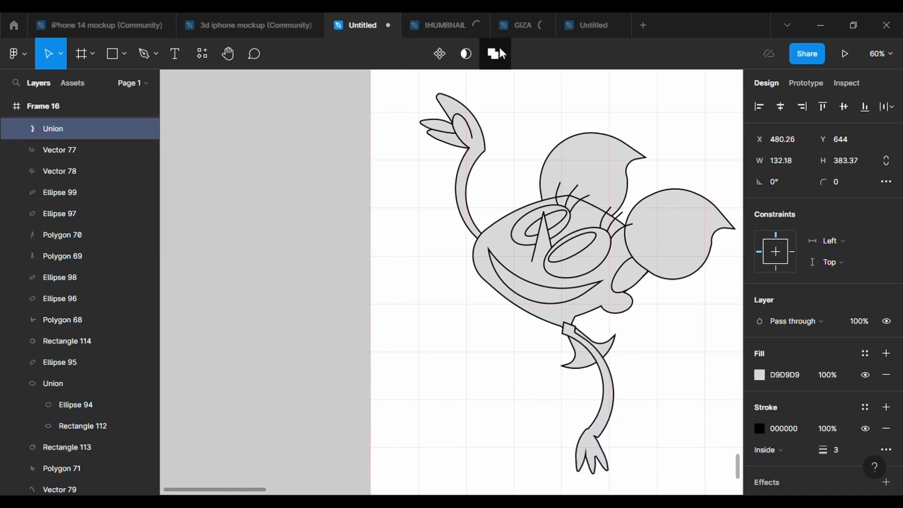
key("ctrl+z")
left_click(607, 426, "shift")
left_click(496, 53)
scroll(677, 423, "up", 3, "ctrl")
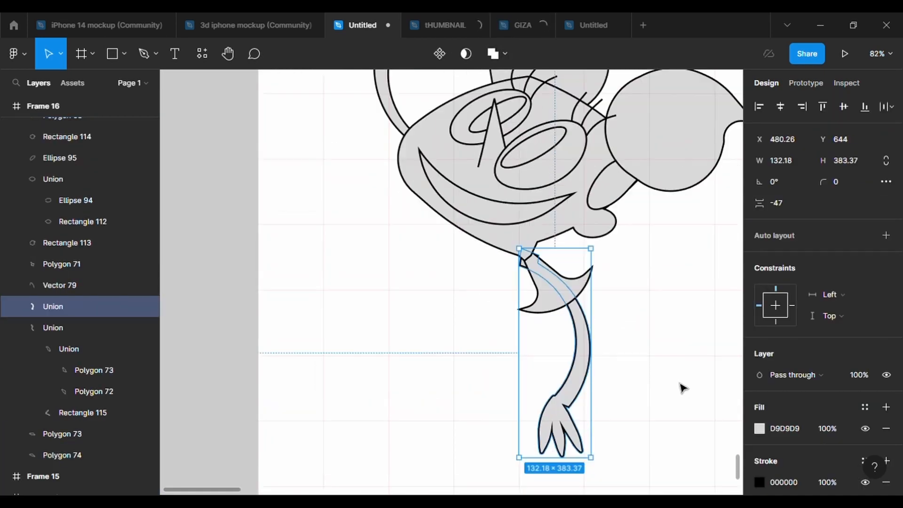
Send the crescent-shaped piece under the neck to the back, behind the leg.
scroll(611, 353, "down", 3)
right_click(584, 313)
left_click(609, 307)
key("ctrl+z")
right_click(552, 233)
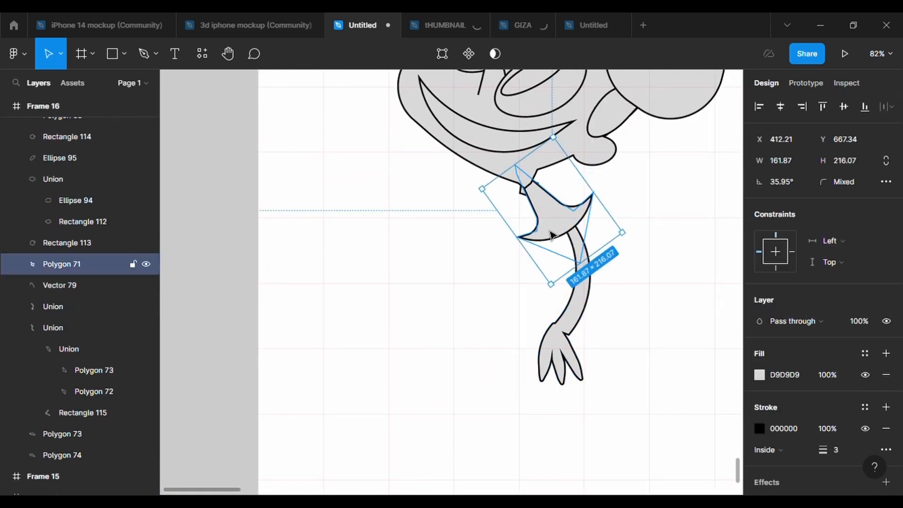
left_click(644, 260)
left_click(643, 260)
Group the merged leg with its two toe creases.
left_click_drag(585, 256, 583, 236)
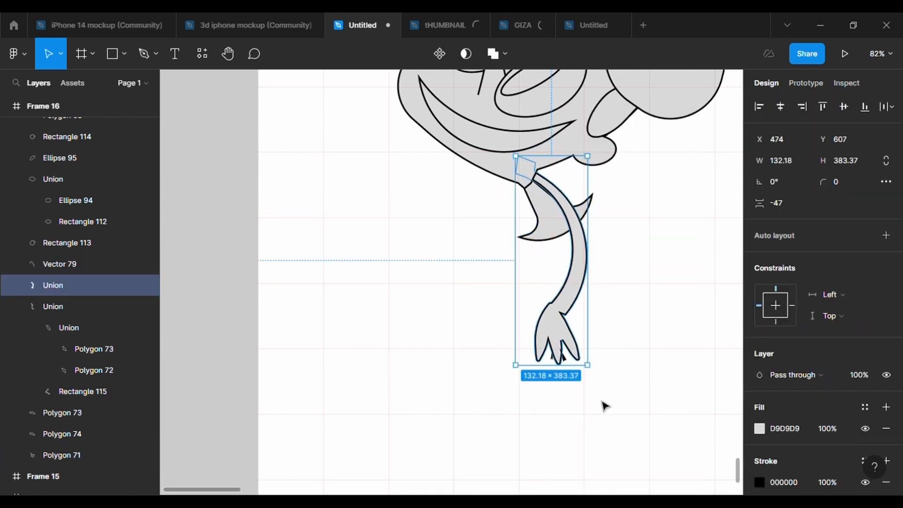
left_click(596, 421)
right_click(561, 322)
left_click(578, 235)
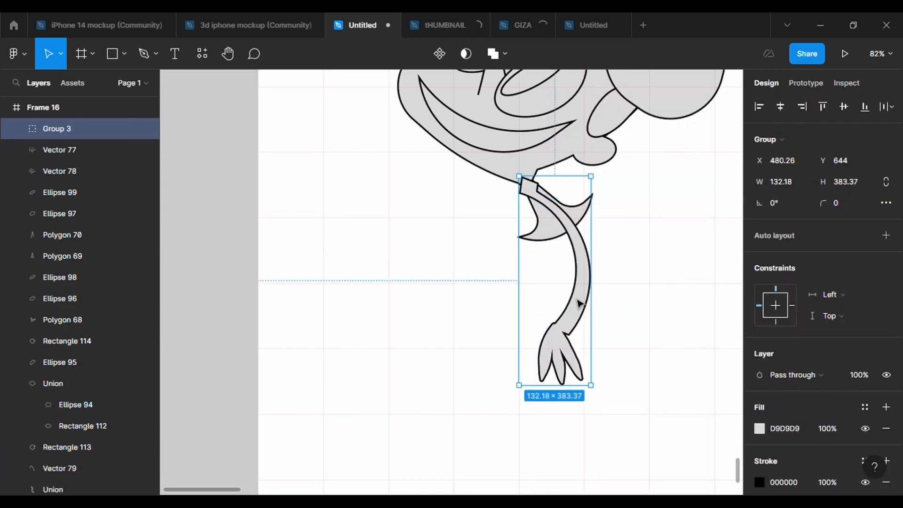
Send the leg group behind the head and place the crescent-shaped neck piece at the very back.
right_click(558, 234)
left_click(591, 204)
right_click(559, 233)
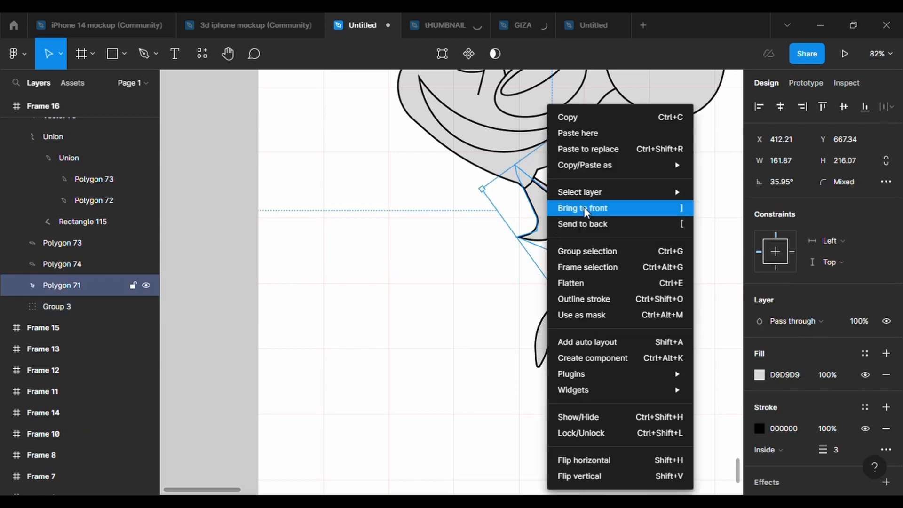
left_click(583, 205)
Move the leg group down and to the left of the neck, and scale it proportionally to about 154 × 447.
scroll(603, 361, "down", 5)
left_click_drag(600, 373, 566, 358)
key("ctrl+z")
scroll(640, 345, "up", 1)
scroll(642, 344, "up", 3)
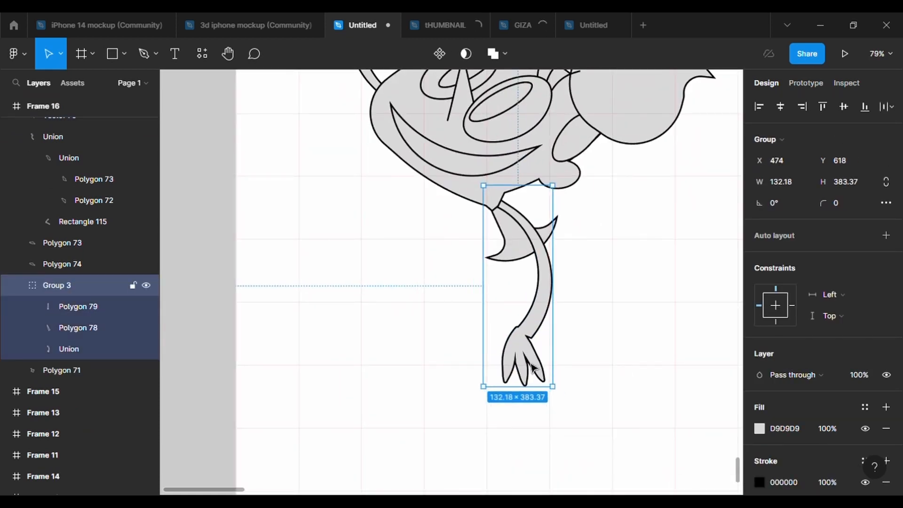
left_click_drag(540, 326, 499, 343)
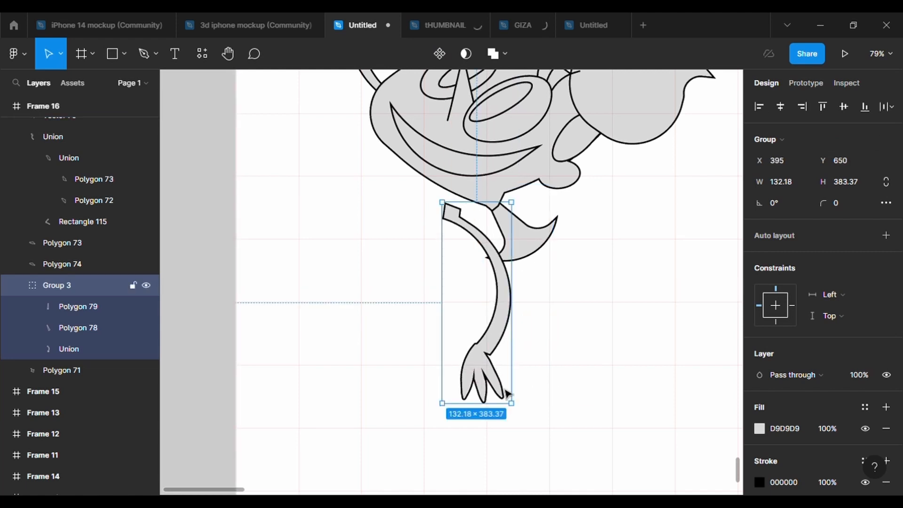
double_click(470, 378)
left_click_drag(511, 402, 607, 440)
key("ctrl+z")
Split the leg's Union inside the group into the separate curved limb and foot.
right_click(487, 343)
left_click(512, 266)
key("Escape")
scroll(608, 441, "down", 5)
scroll(608, 441, "up", 5)
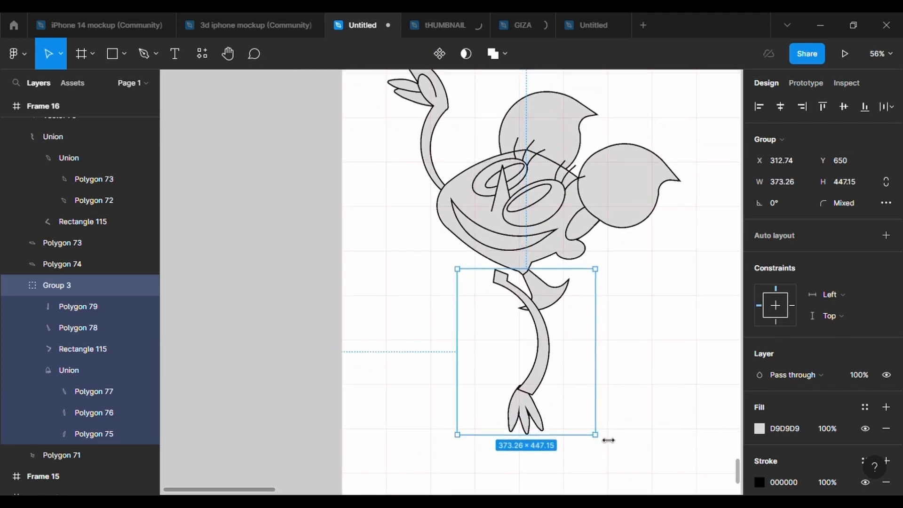
Try to merge the whole leg group into a single Union shape.
double_click(544, 347)
left_click(645, 412)
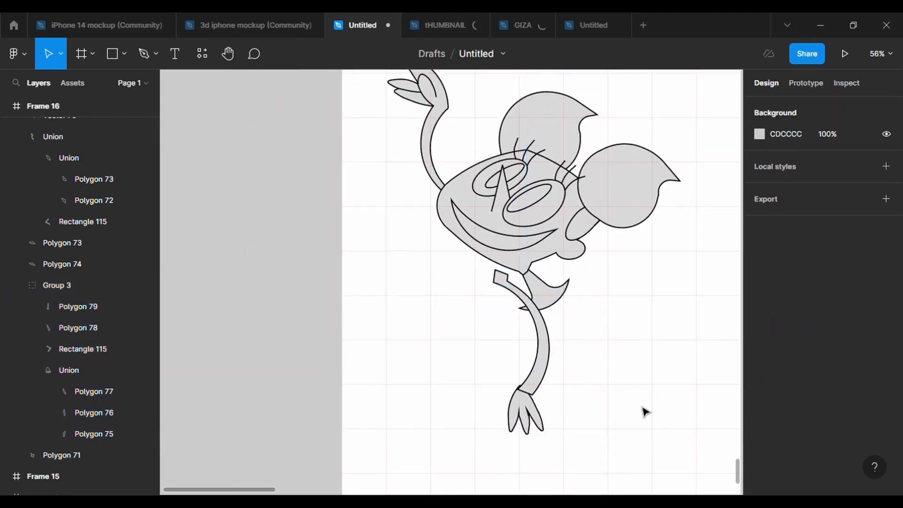
left_click(541, 367)
key("ctrl+alt+u")
scroll(616, 354, "up", 1)
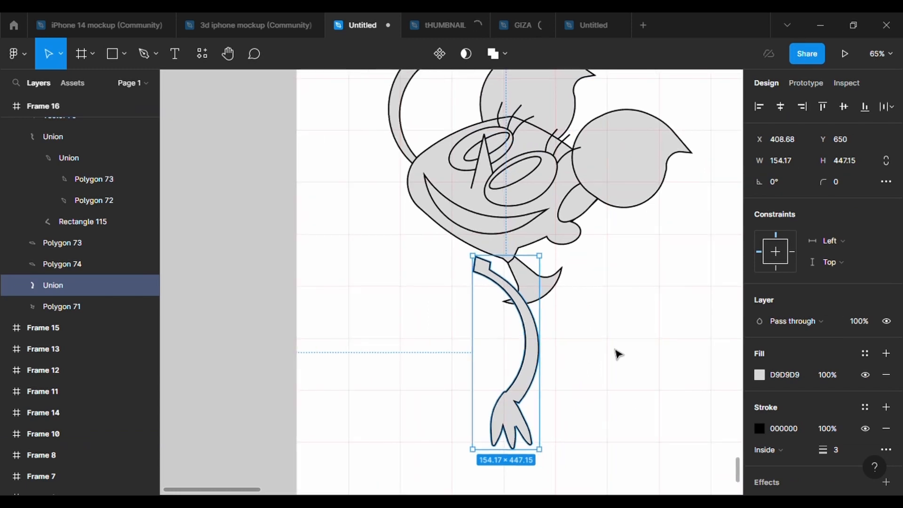
key("ctrl+z")
Move the leg group up so that it joins the neck, and ungroup it.
left_click_drag(620, 371, 501, 378)
mouse_move(494, 340)
left_mouse_down()
mouse_move(498, 414)
mouse_move(497, 335)
left_mouse_up()
left_click(598, 461)
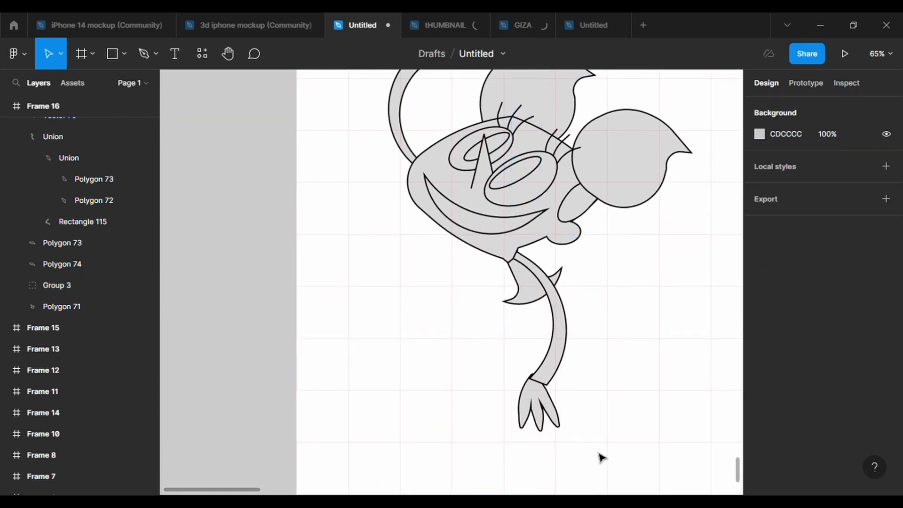
left_click(527, 397)
right_click(526, 397)
left_click(566, 268)
Shift the foot with its creases to the left and add two end points extending the leg's lower end to it.
left_click(538, 409)
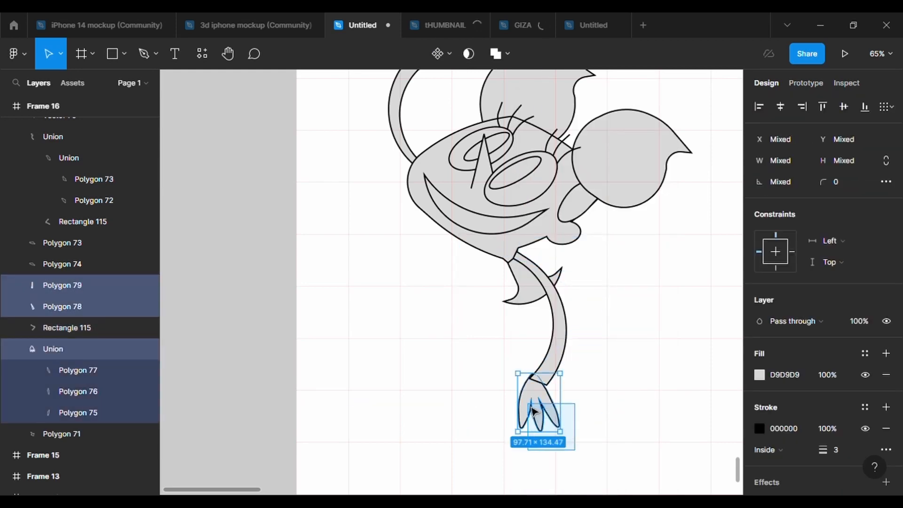
left_click_drag(538, 409, 501, 409)
double_click(525, 339)
left_click_drag(528, 379, 430, 385)
key("ctrl+z")
scroll(538, 383, "up", 4)
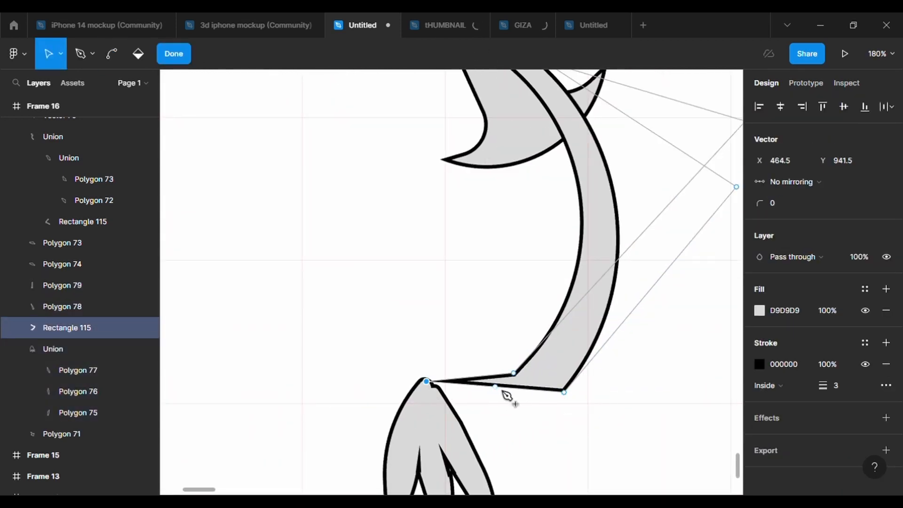
left_click_drag(503, 395, 427, 418)
scroll(499, 476, "down", 3)
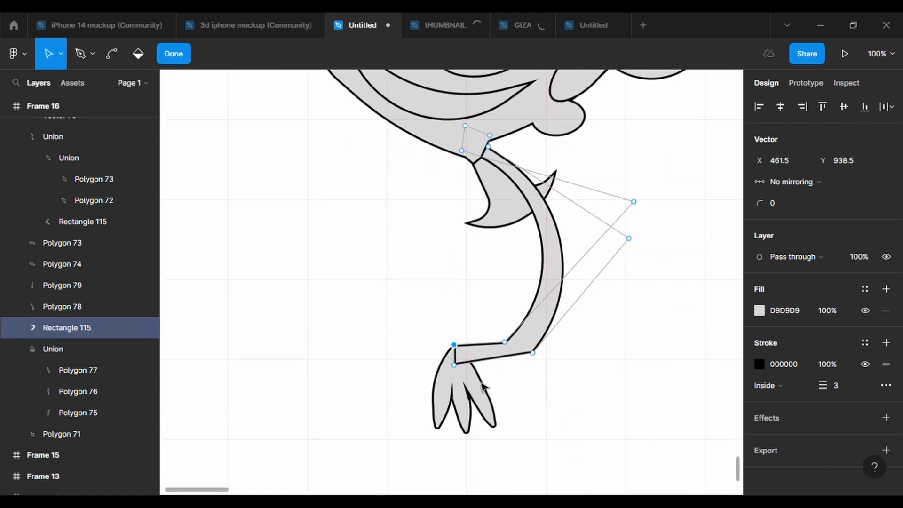
Round the leg's new lower bend with a corner radius of 500.
left_click(794, 203)
type("500")
key("Return")
Pull the curved leg's inner and outer bend points in towards the leg to soften the curve, and narrow the leg's top end.
left_click_drag(637, 205, 579, 270)
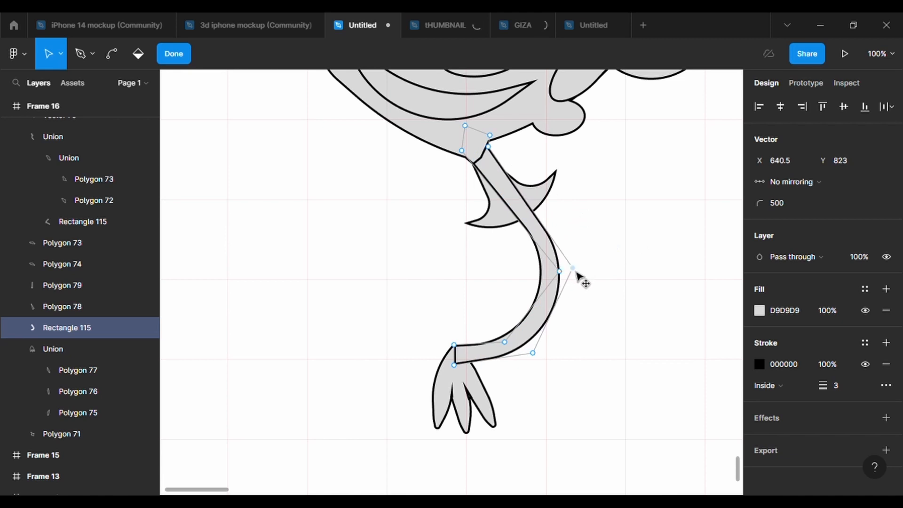
key("ctrl+a")
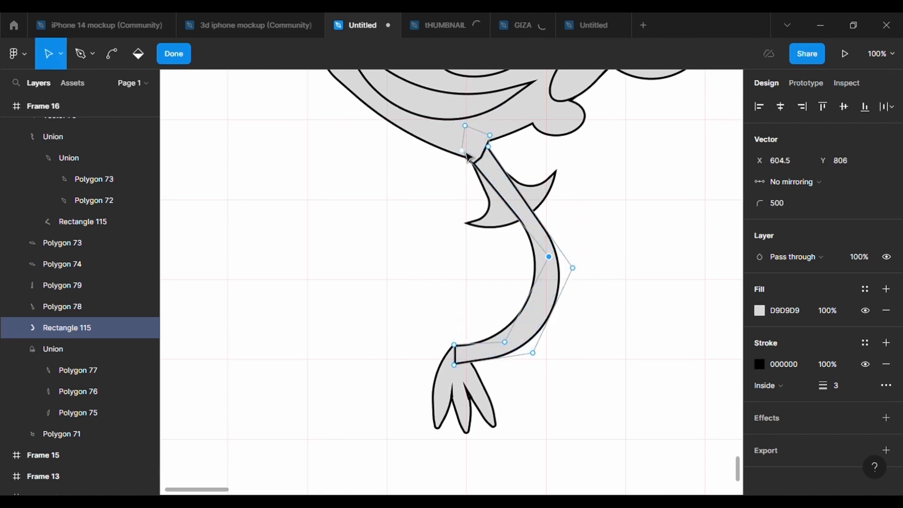
left_click_drag(466, 153, 477, 147)
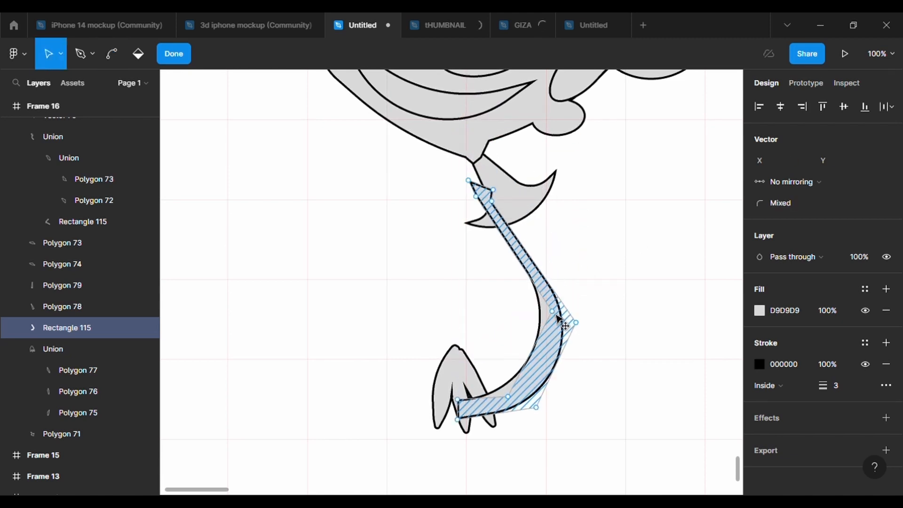
left_click(555, 264)
mouse_move(554, 264)
left_mouse_down()
mouse_move(570, 309)
mouse_move(565, 276)
left_mouse_up()
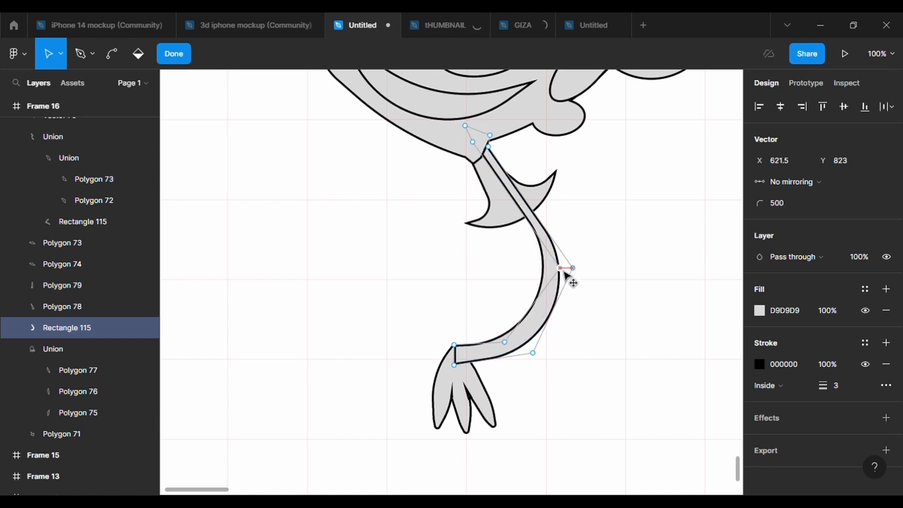
left_click(586, 391)
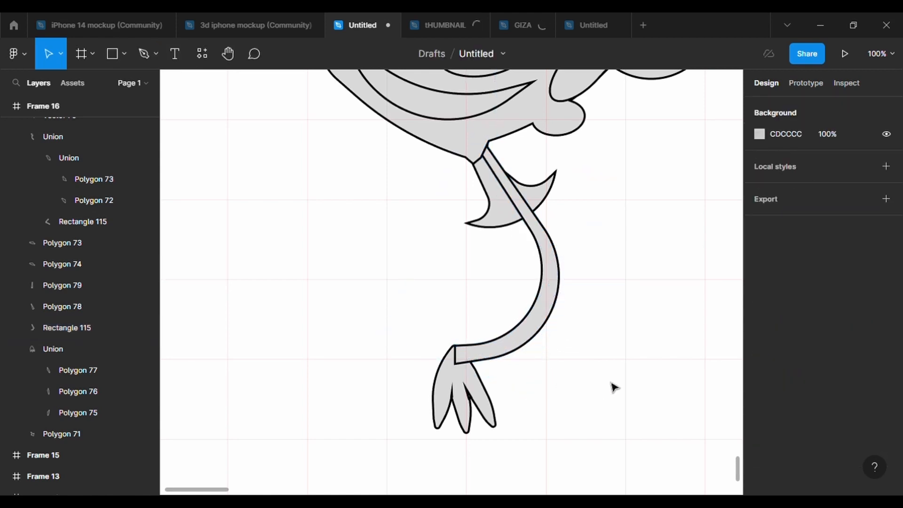
Merge the curved leg and the three-toed foot into a single Union shape.
left_click_drag(603, 380, 453, 333)
left_click(497, 53)
left_click(600, 237)
scroll(604, 246, "down", 5)
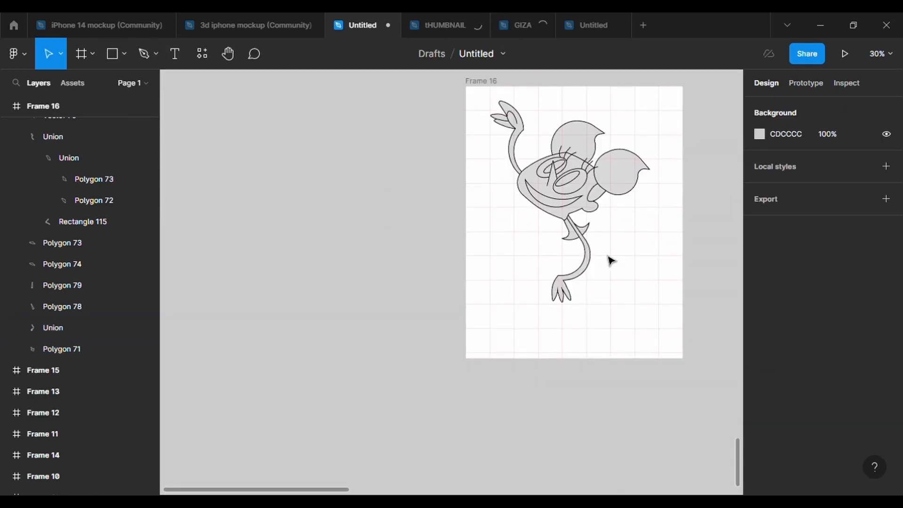
scroll(610, 260, "up", 5)
left_click(512, 160)
left_click(447, 55)
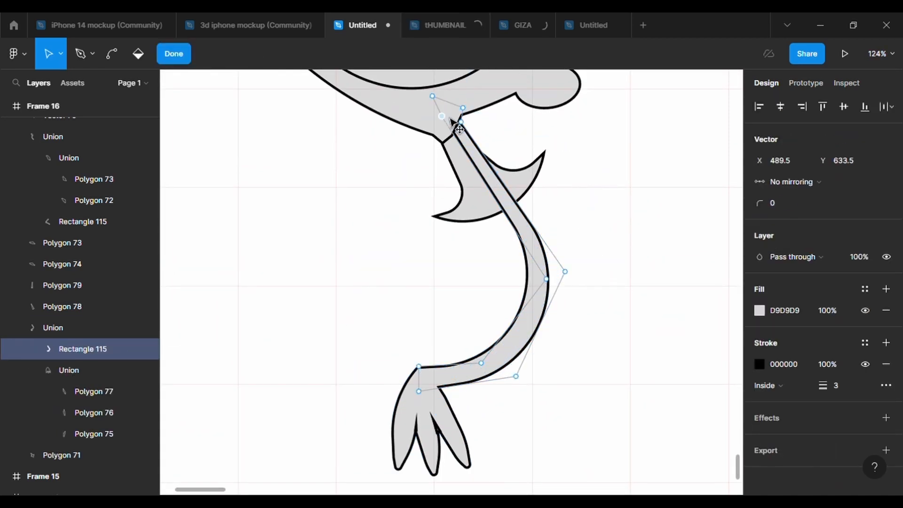
key("Escape")
left_click(596, 228)
scroll(596, 227, "down", 4)
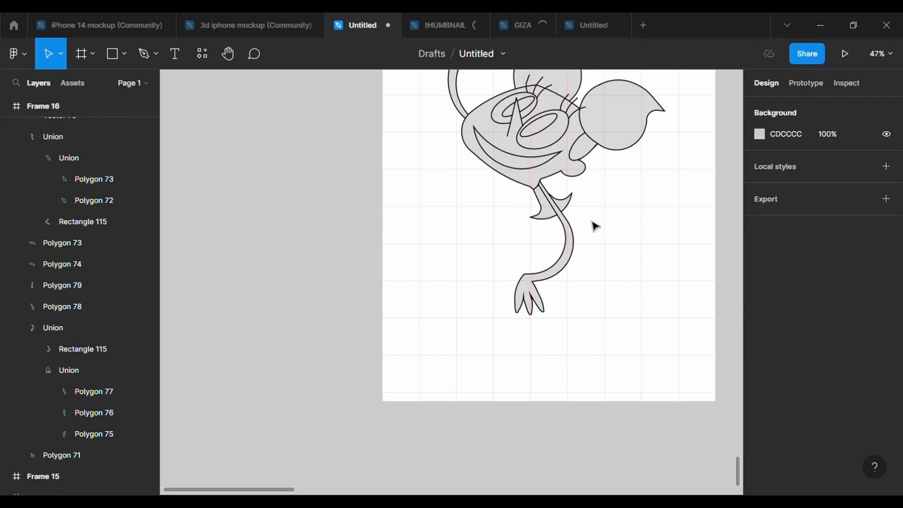
scroll(595, 227, "down", 1)
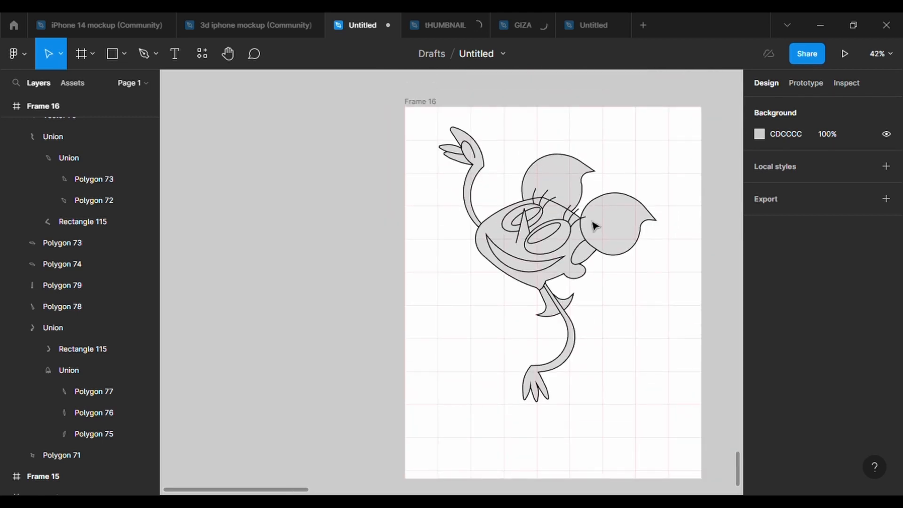
Draw a 34 × 362 rectangle below the neck for the second leg and rotate it to 27.94°.
key("r")
scroll(647, 353, "up", 5)
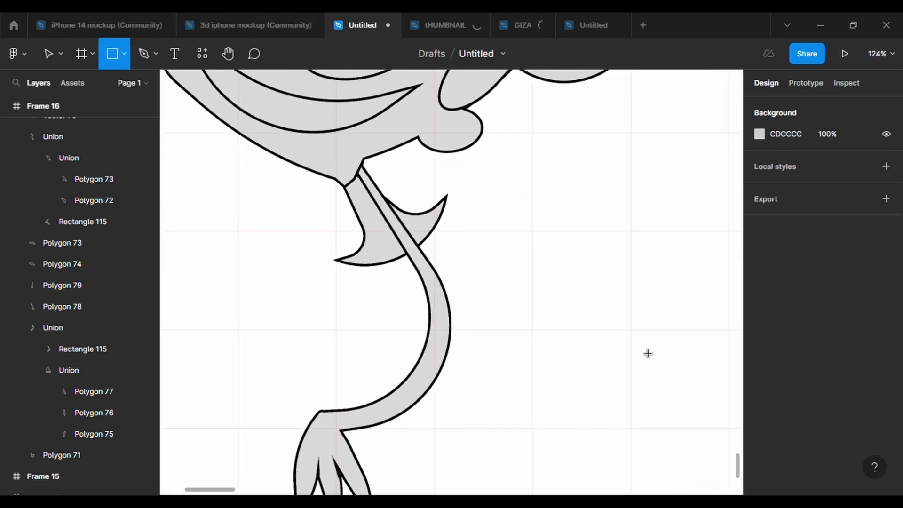
scroll(648, 353, "up", 1)
scroll(406, 226, "down", 3)
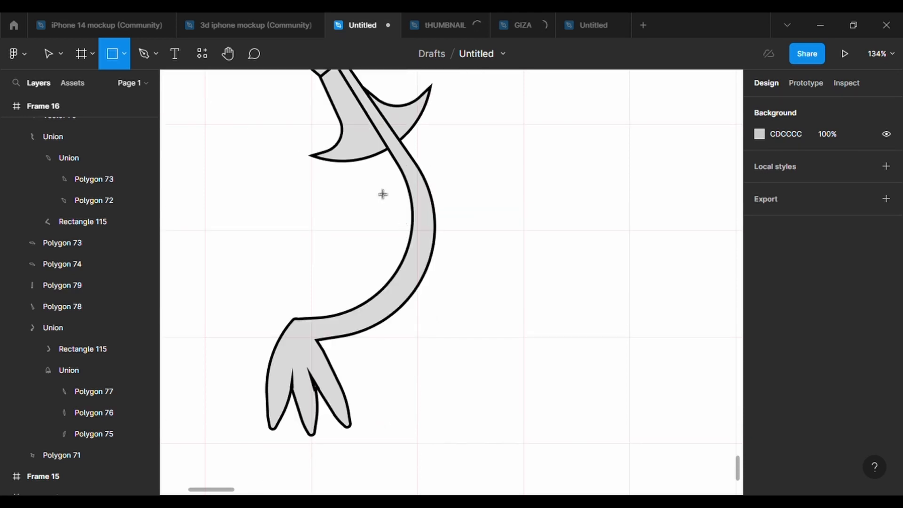
mouse_move(354, 149)
left_mouse_down()
mouse_move(456, 323)
mouse_move(483, 470)
left_mouse_up()
left_click_drag(498, 377, 395, 374)
scroll(395, 376, "down", 2)
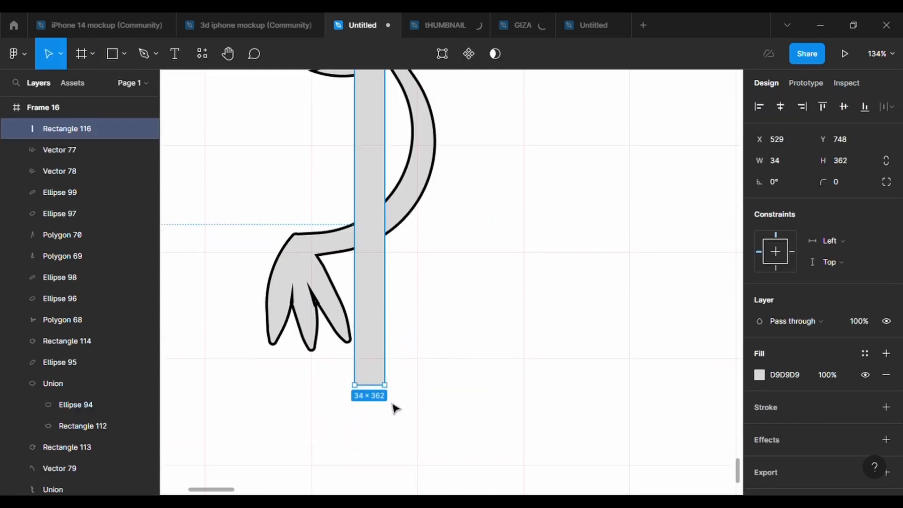
mouse_move(393, 407)
left_mouse_down()
mouse_move(439, 347)
mouse_move(472, 326)
mouse_move(454, 329)
left_mouse_up()
scroll(442, 338, "down", 3)
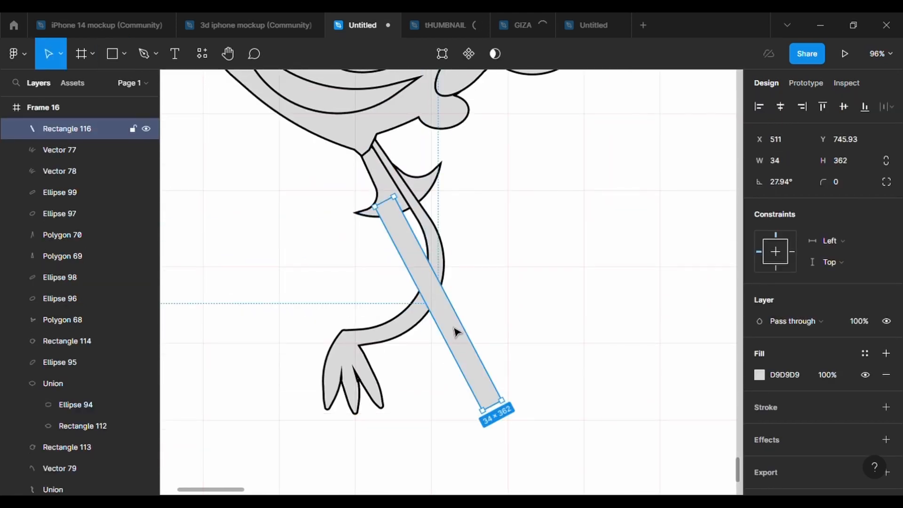
Send the tilted leg rectangle behind the other shapes and give it a black stroke of 3.
right_click(454, 329)
left_click(493, 249)
left_click(886, 407)
left_click(839, 455)
type("3")
key("Return")
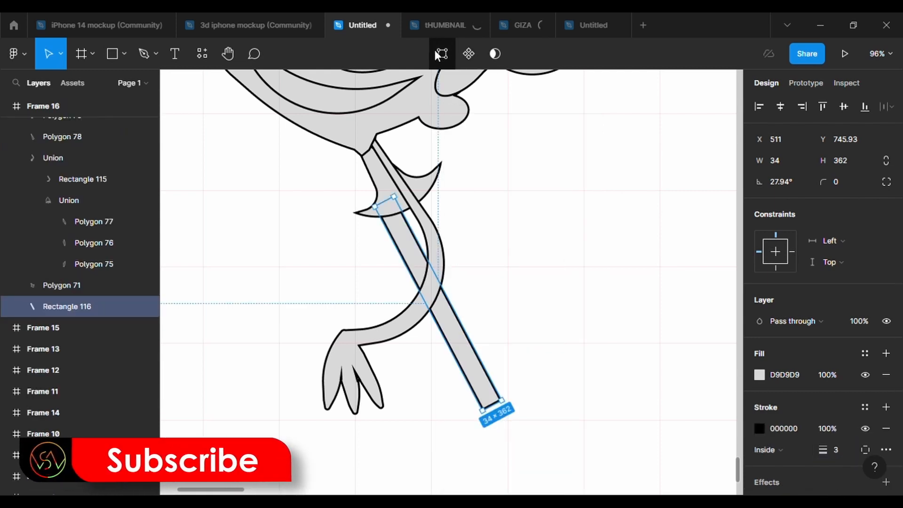
Reshape the tilted leg by narrowing its top end and stretching its lower right corner down into a long point.
double_click(391, 211)
left_click(383, 202)
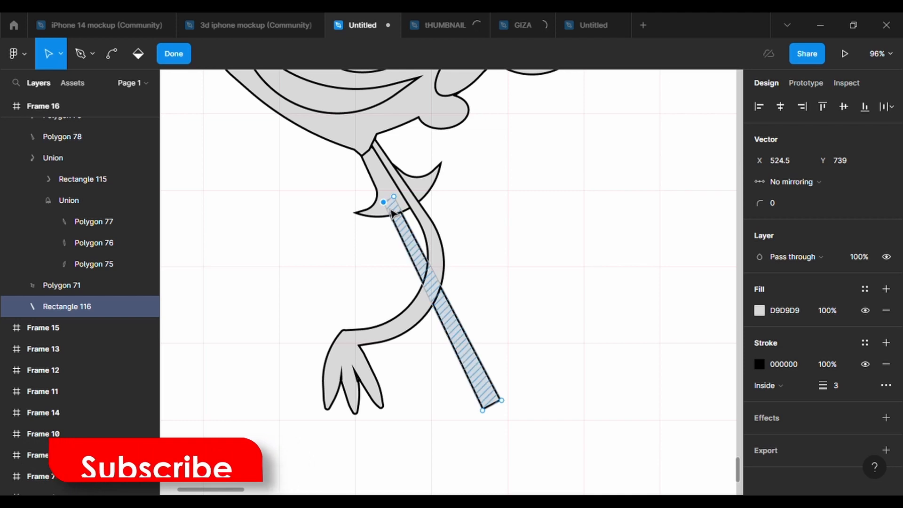
left_click_drag(383, 202, 387, 197)
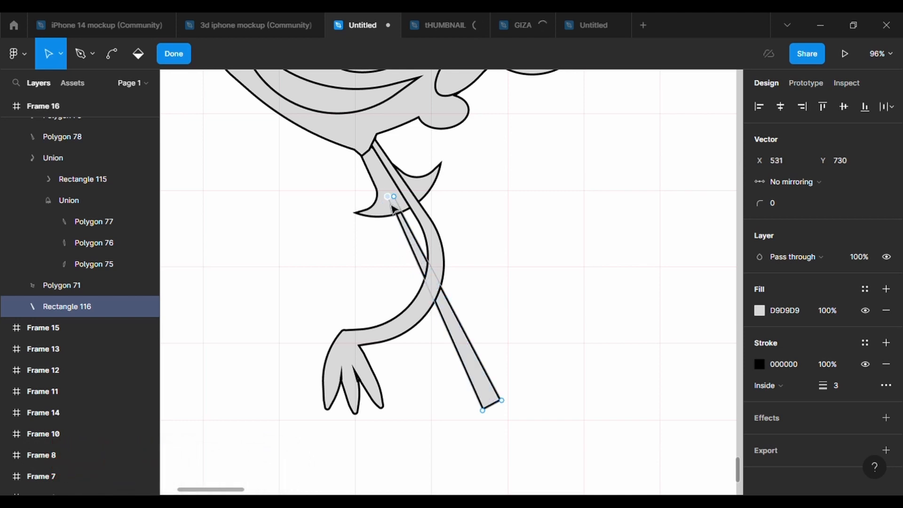
scroll(447, 313, "up", 3)
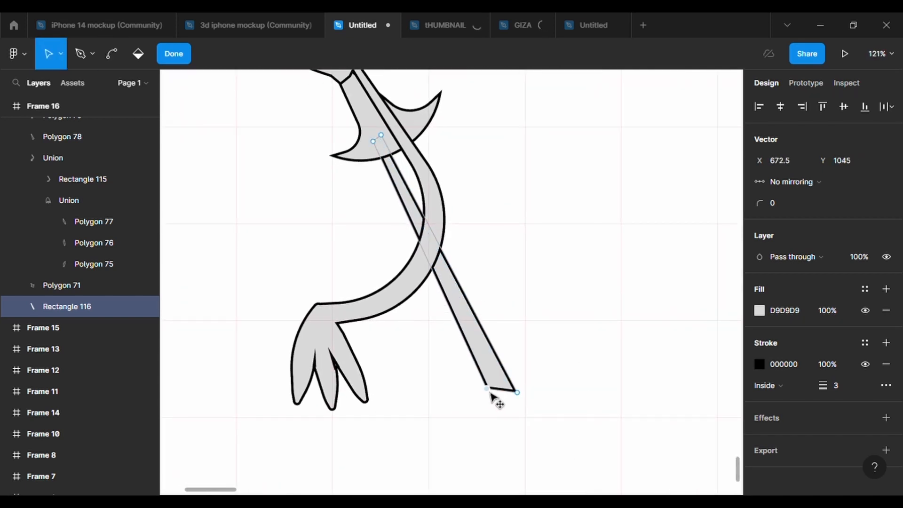
left_click_drag(530, 407, 558, 461)
key("Escape")
scroll(558, 461, "down", 2)
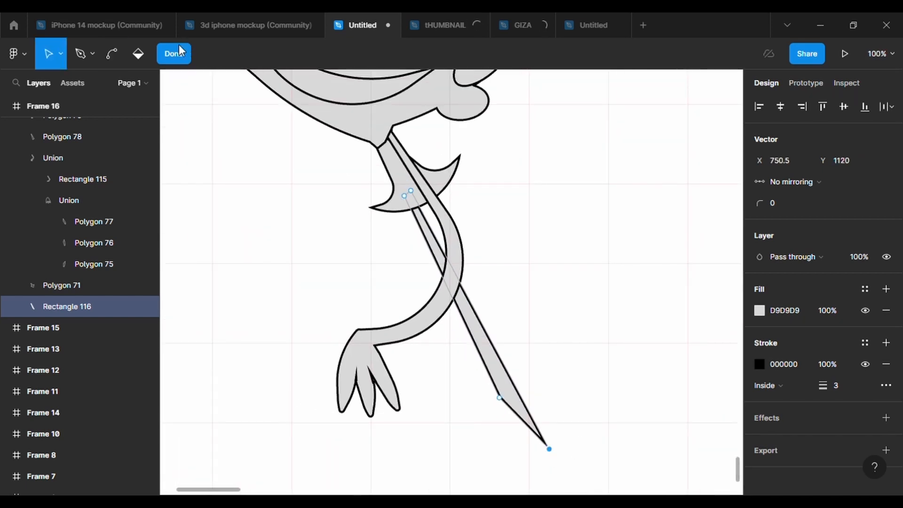
Draw a 167 × 112 rectangle over the tilted leg's lower end and merge both into a Union shape.
scroll(220, 138, "down", 2)
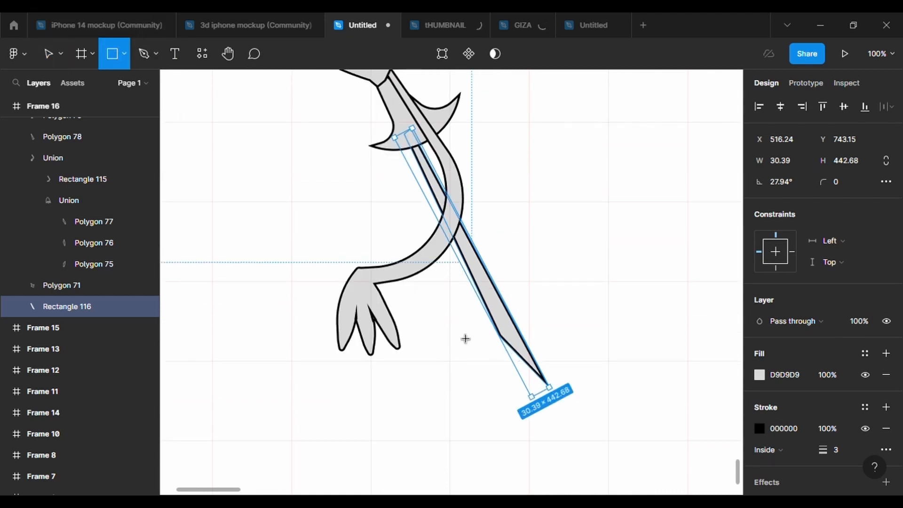
left_click_drag(439, 327, 550, 402)
left_click_drag(590, 435, 484, 317)
key("ctrl+alt+u")
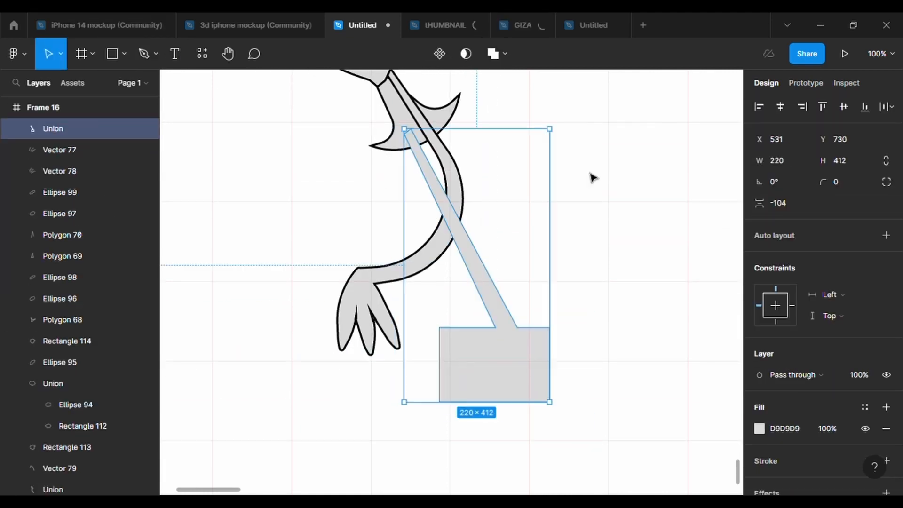
Give the merged leg and foot block a black stroke of 3 and send it behind the other shapes.
left_click(886, 460)
scroll(839, 478, "down", 2)
left_click(841, 419)
type("3")
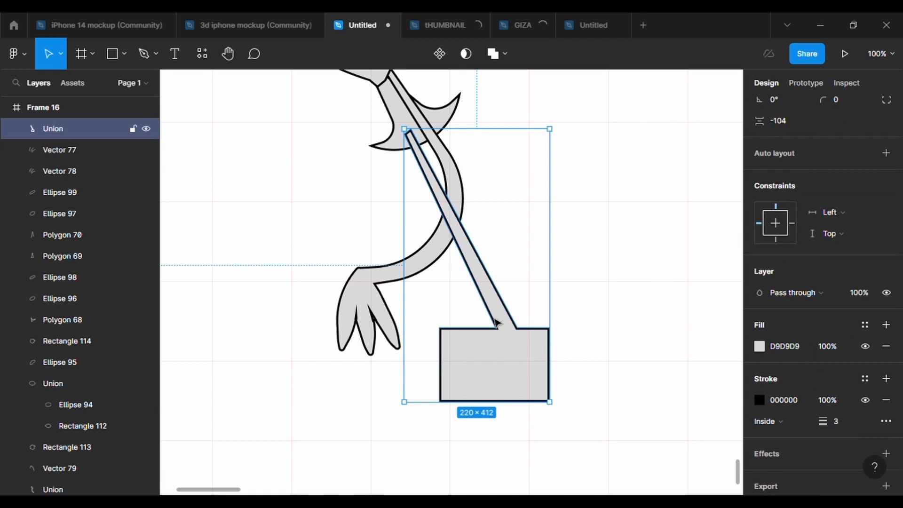
right_click(479, 324)
left_click(521, 298)
Reshape the foot block so its upper right corner meets the leg's edge and its lower right corner forms a pointed heel.
double_click(520, 375)
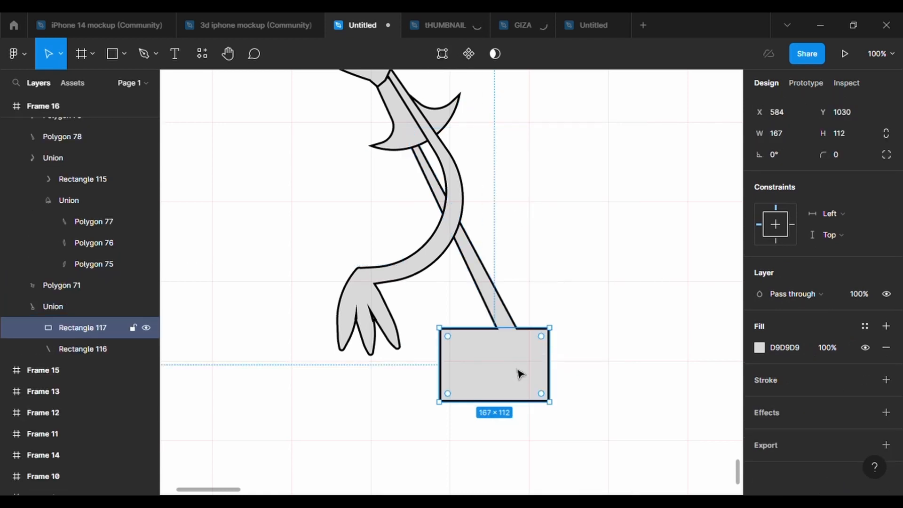
double_click(520, 375)
left_click_drag(549, 328, 534, 348)
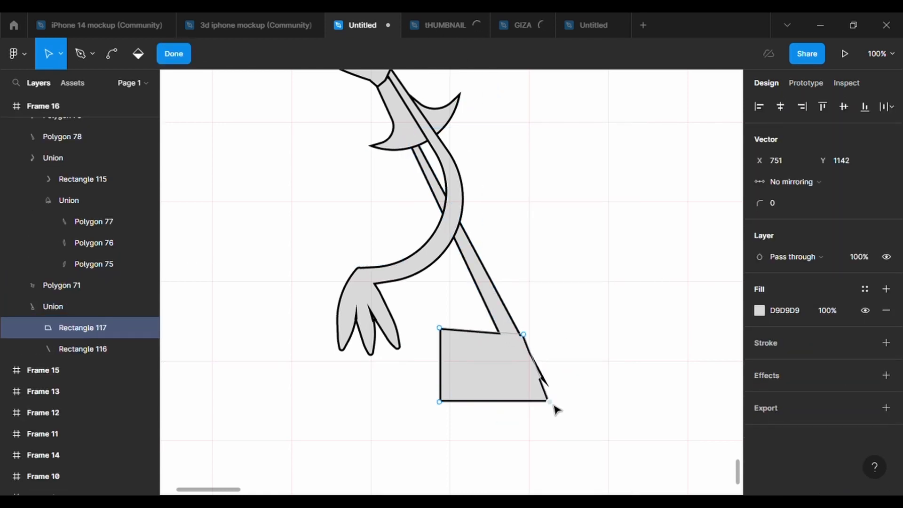
left_click_drag(554, 407, 563, 402)
scroll(560, 401, "up", 5)
left_click(503, 303)
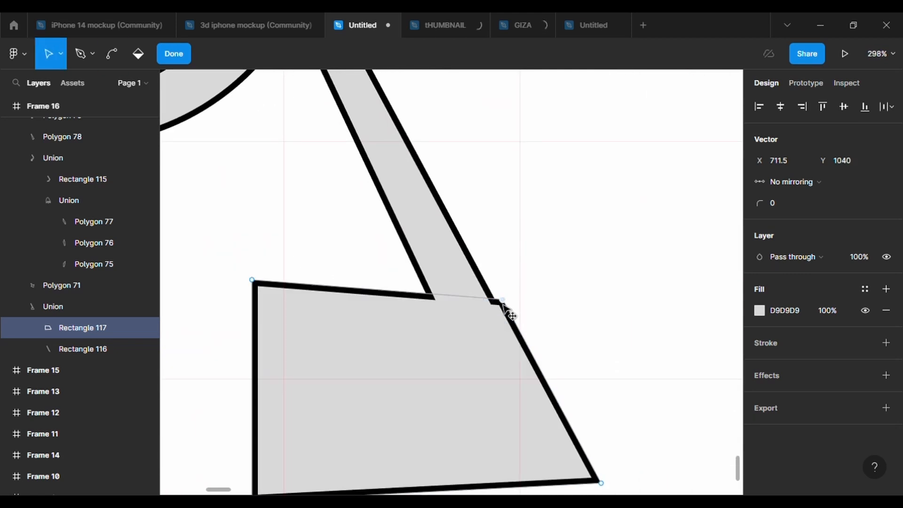
left_click_drag(502, 301, 498, 303)
scroll(557, 341, "down", 2)
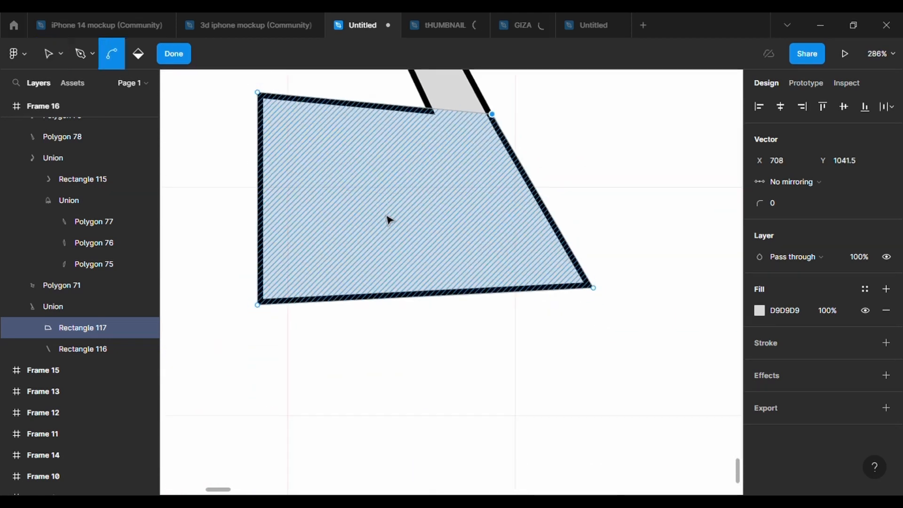
Add a bulging point on the foot block's left edge and round its left-hand points with a corner radius of 500.
scroll(385, 217, "down", 5)
left_click_drag(321, 211, 270, 214)
left_click_drag(450, 314, 267, 148)
left_click(786, 203)
type("500")
key("Return")
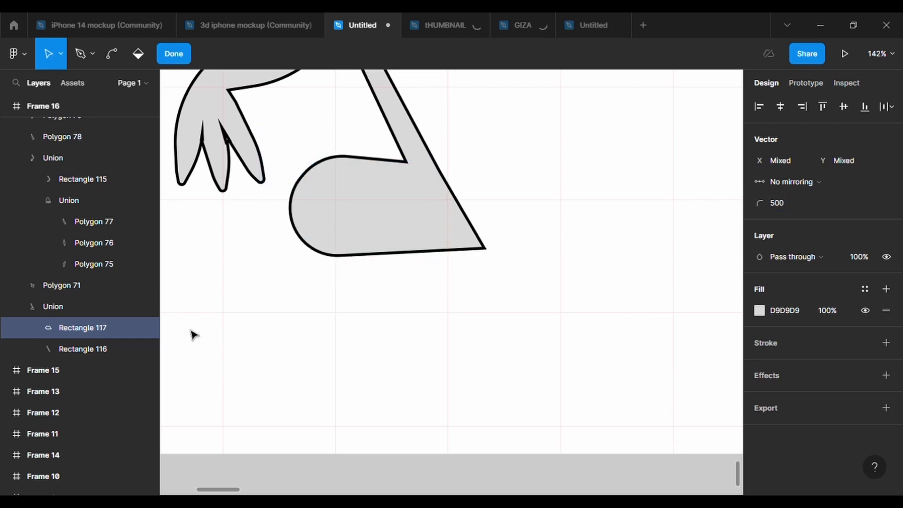
Stretch the foot's rounded toe end to the left and raise its upper point.
left_click_drag(271, 216, 232, 221)
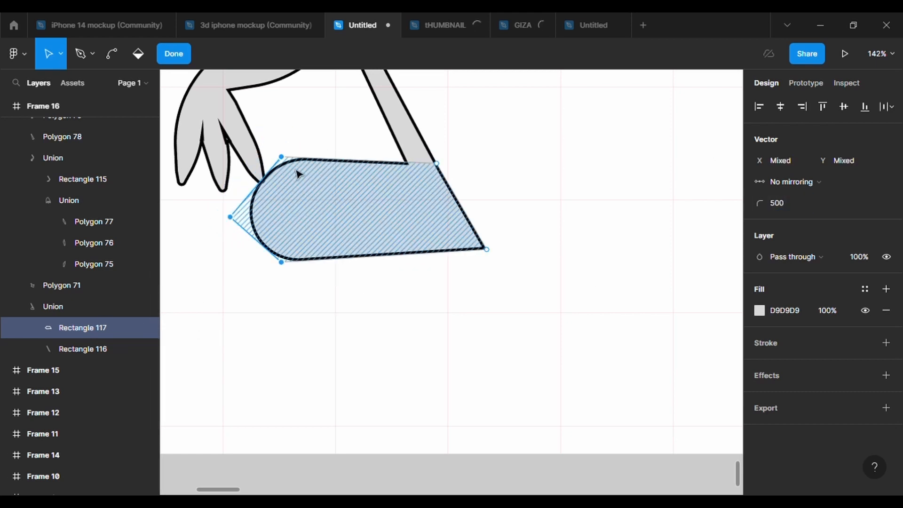
left_click_drag(282, 160, 302, 129)
key("ctrl+z")
left_click(311, 119)
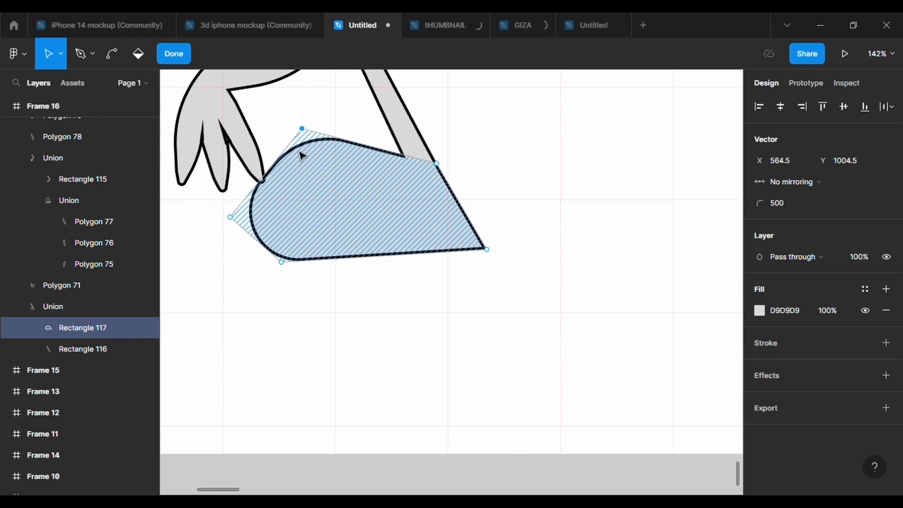
Add points on the foot's upper left and bottom edges, pull them outward, and round them with a radius of 500.
left_click_drag(266, 173, 250, 173)
type("500")
key("Return")
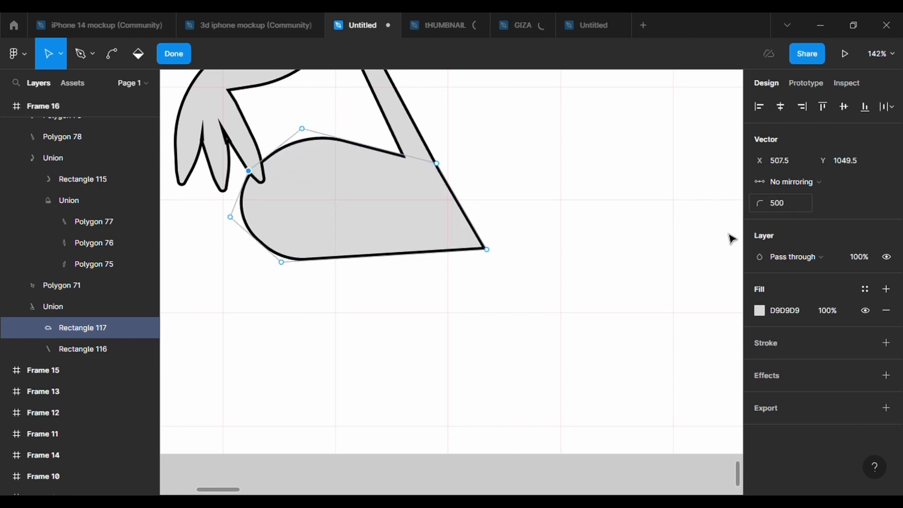
left_click_drag(390, 258, 363, 278)
left_click(794, 205)
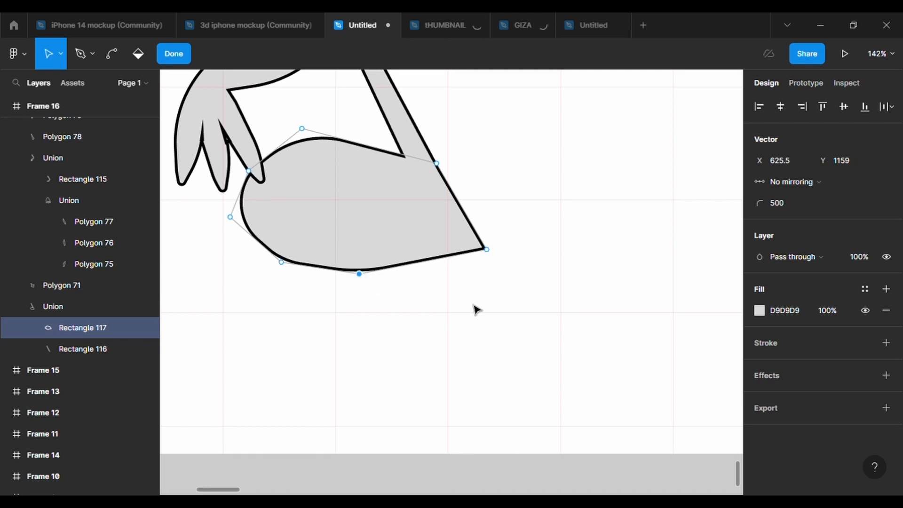
key("Escape")
scroll(476, 309, "down", 5)
Move the foot's upper right corner slightly down along the leg's edge to X 711.5, Y 1049.5.
left_click(445, 281)
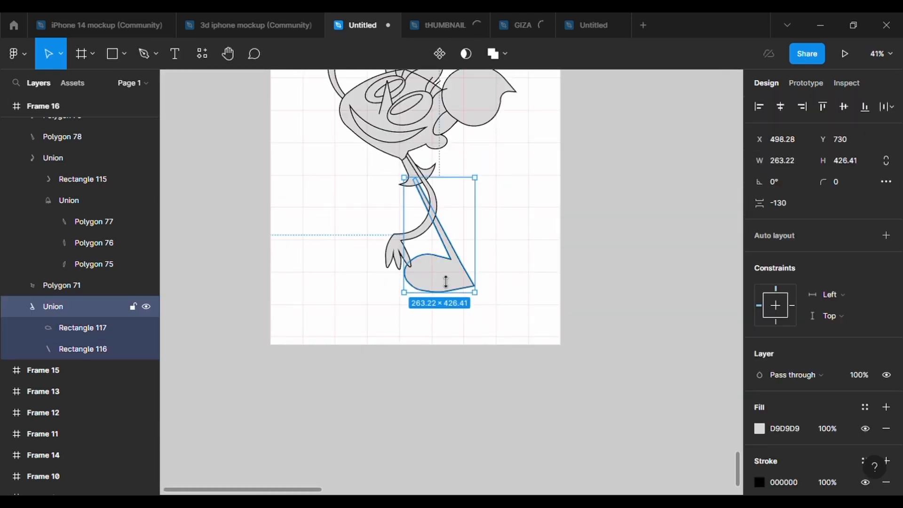
double_click(440, 282)
scroll(459, 296, "up", 4)
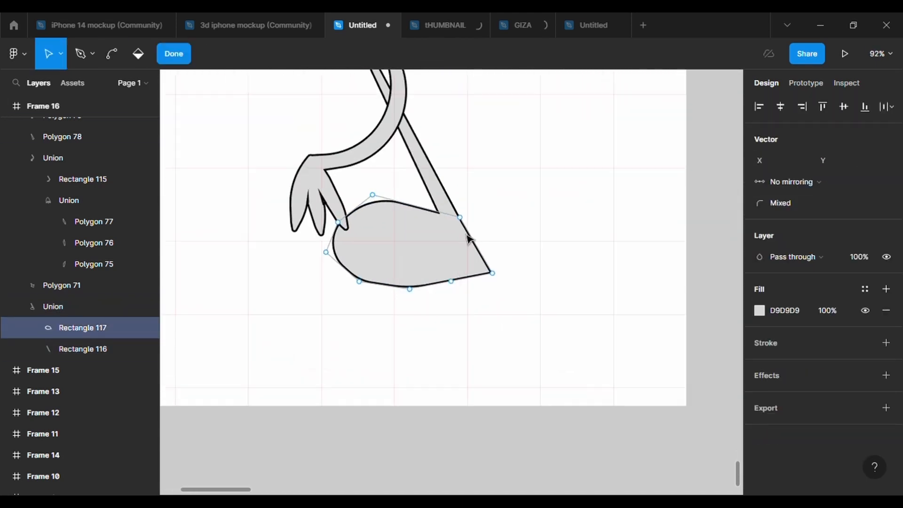
left_click_drag(466, 227, 468, 231)
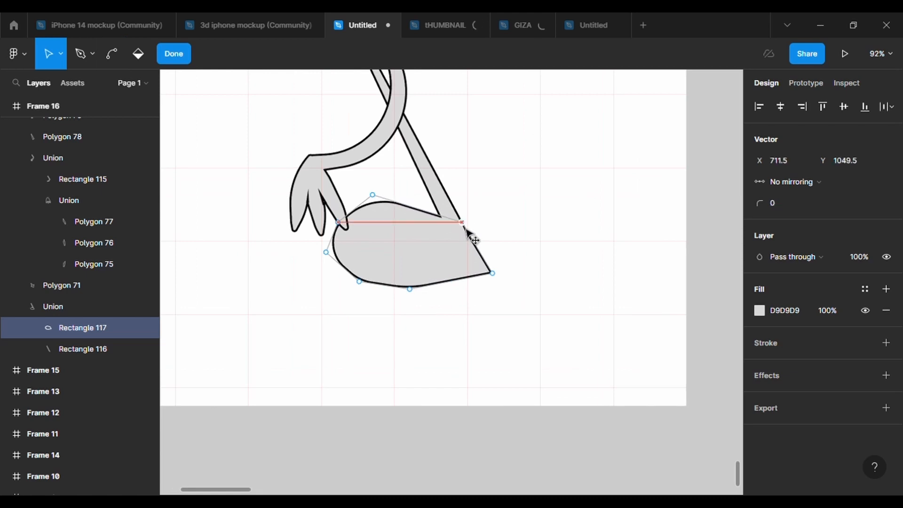
scroll(480, 315, "up", 2)
double_click(548, 309)
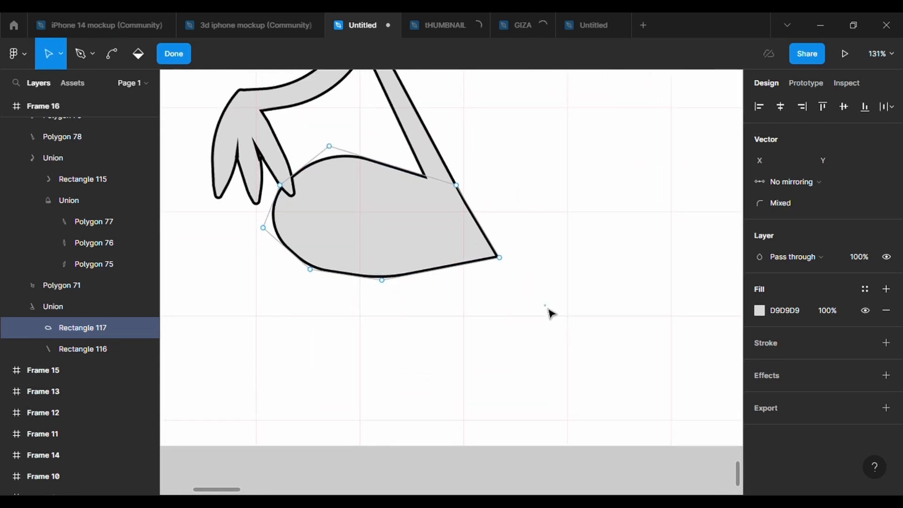
scroll(548, 309, "down", 4)
scroll(552, 314, "up", 3)
double_click(437, 291)
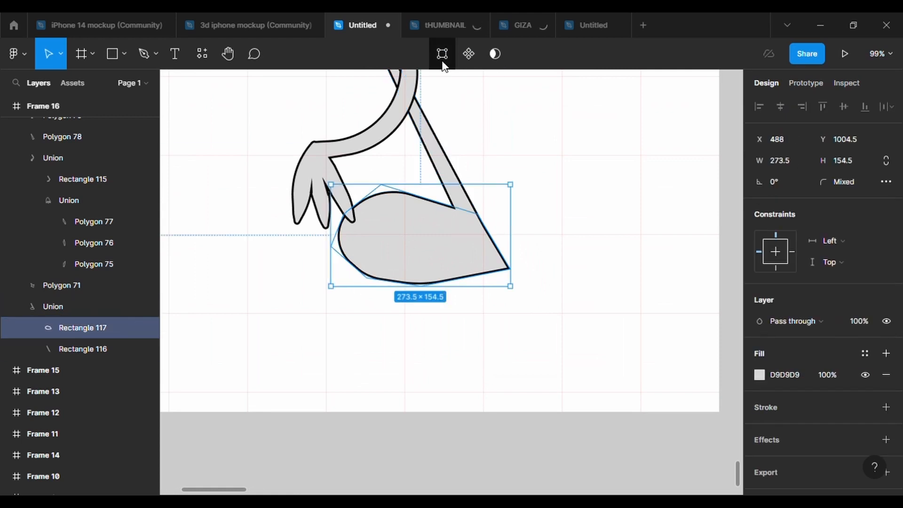
Raise the foot's lower points slightly to make the foot flatter along its bottom edge.
left_click(440, 55)
left_click_drag(540, 328, 317, 247)
key("ctrl+z")
left_click_drag(450, 282, 450, 278)
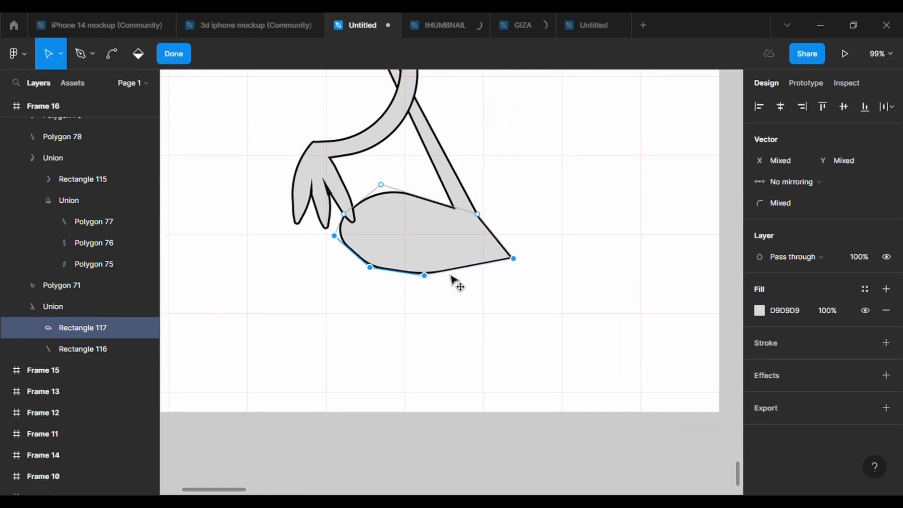
double_click(554, 321)
Reposition the curved limb and the leg with its foot slightly so the three-toed end no longer overlaps the foot.
scroll(554, 320, "down", 4)
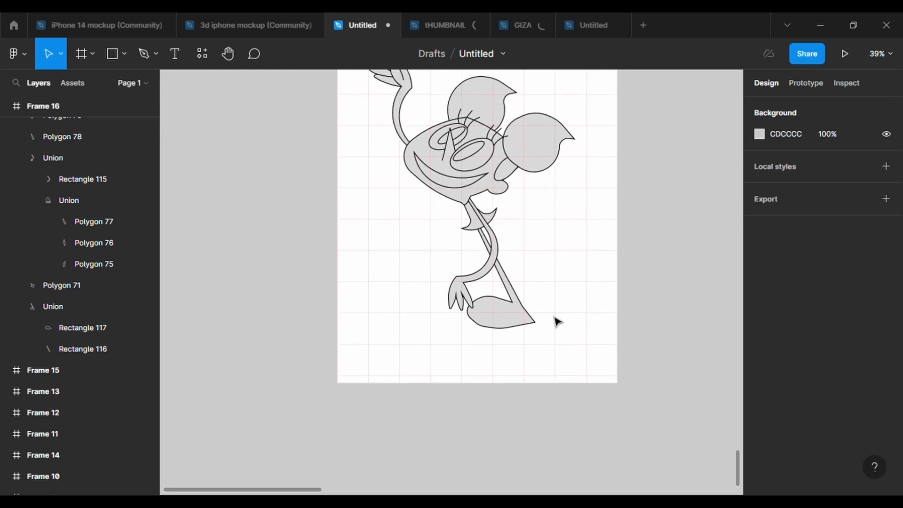
left_click(493, 273)
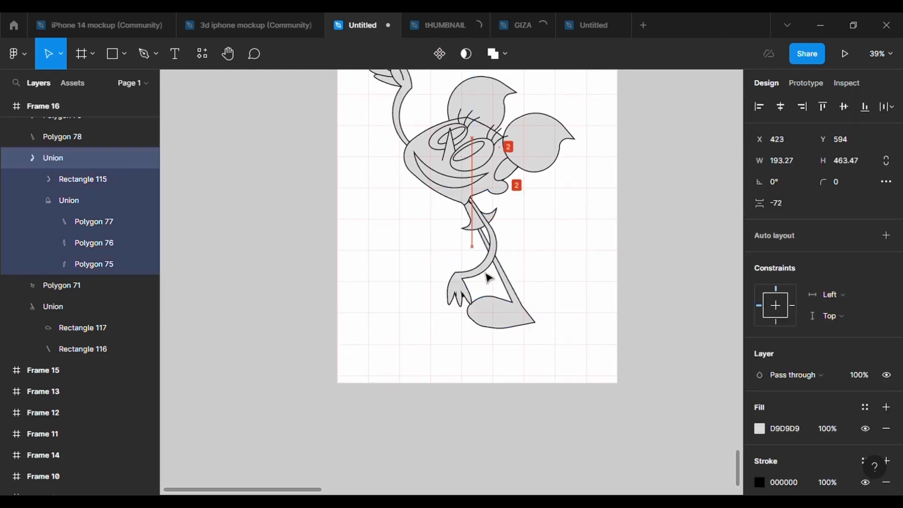
left_click_drag(484, 271, 489, 276)
left_click(545, 310)
left_click_drag(434, 286, 503, 304)
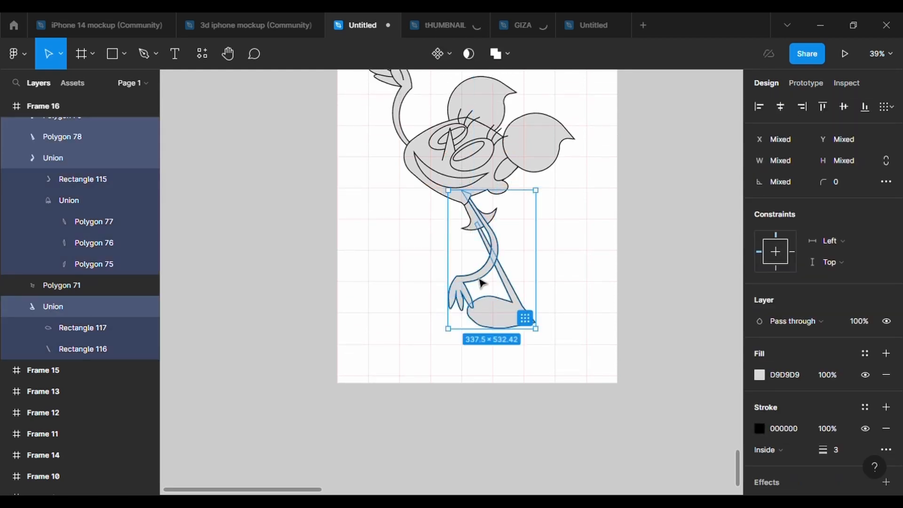
left_click_drag(481, 271, 478, 267)
left_click(511, 291)
left_click_drag(511, 290, 515, 299)
Move the foot's pointed heel corner so it lines up with the back edge of the leg.
scroll(570, 343, "up", 3)
double_click(511, 322)
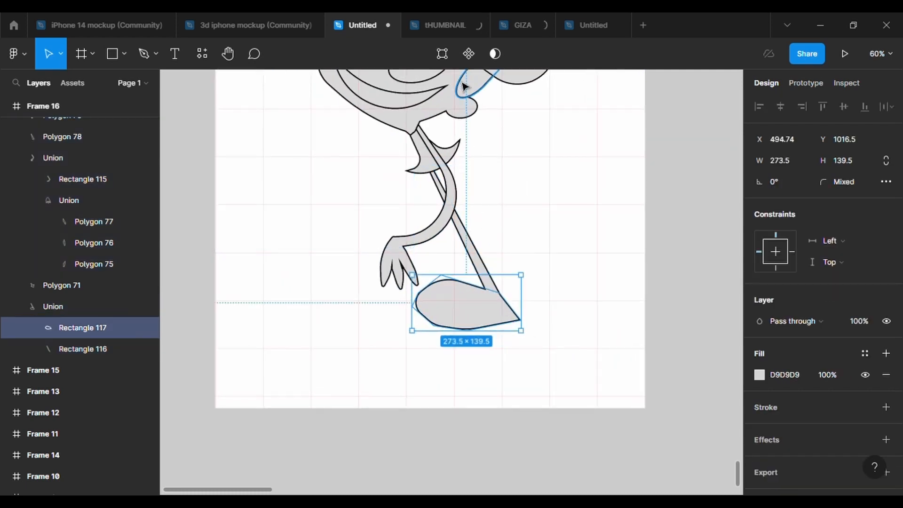
double_click(511, 322)
left_click_drag(521, 329, 521, 329)
double_click(537, 346)
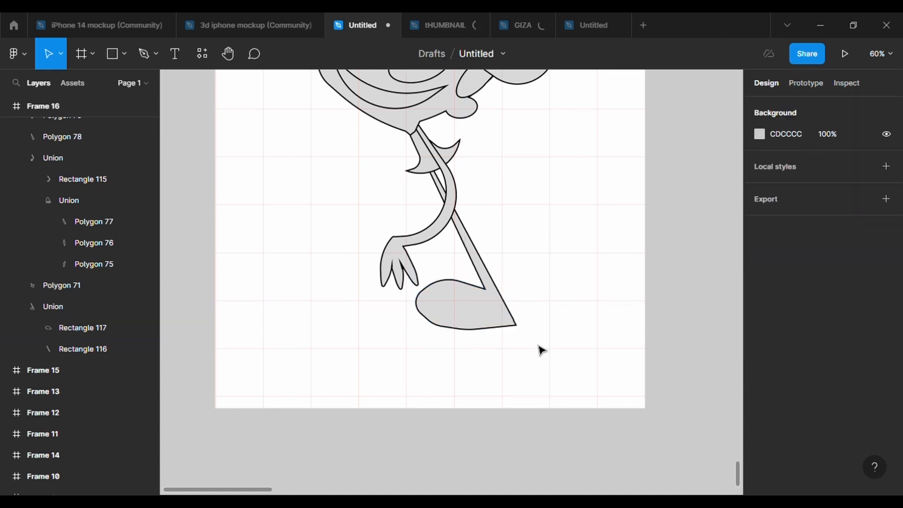
Add a point on the foot's bottom edge at X 576, Y 1156 and shift the neighbouring toe point for a rounder curve.
scroll(536, 343, "up", 2)
double_click(448, 313)
double_click(448, 313)
key("ctrl")
scroll(420, 348, "up", 2)
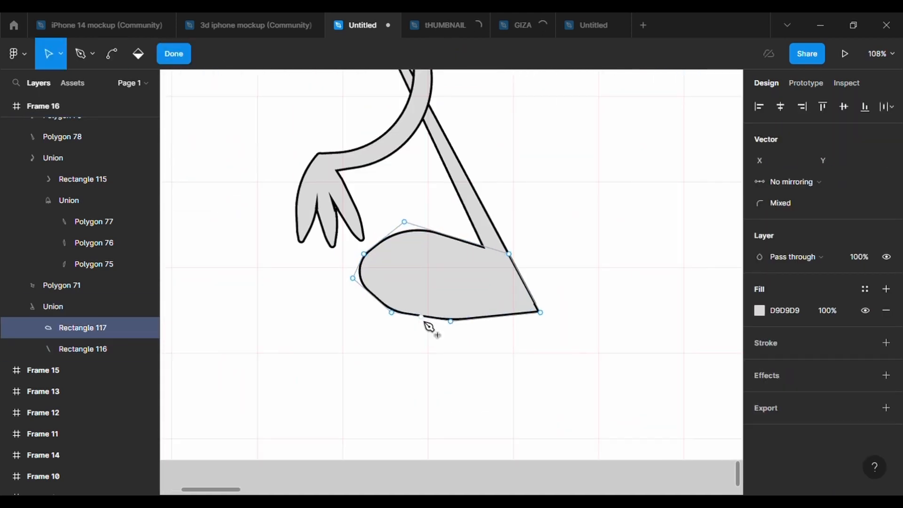
key("Return")
left_click(388, 310)
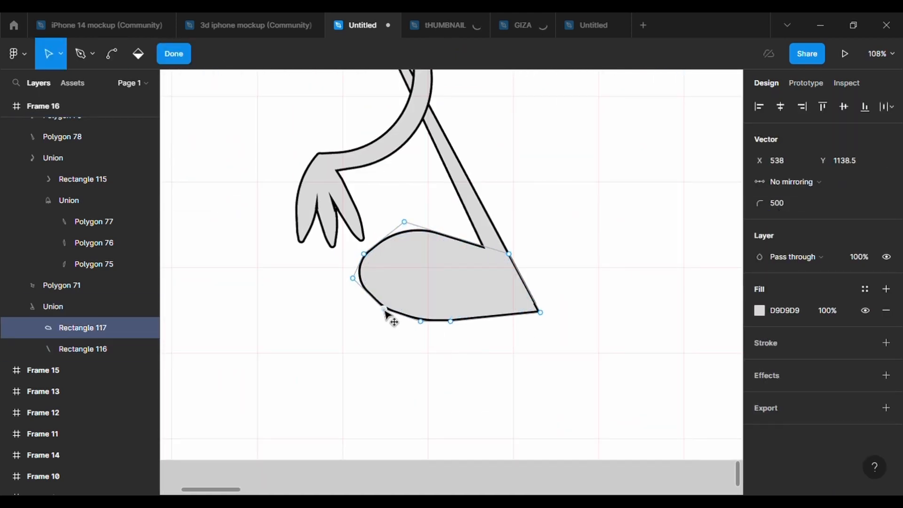
left_click_drag(420, 322, 411, 322)
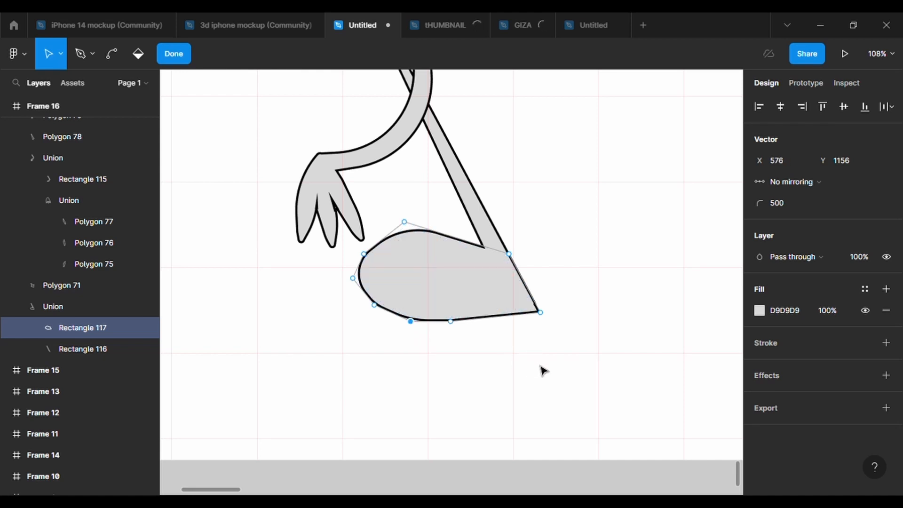
left_click(559, 324)
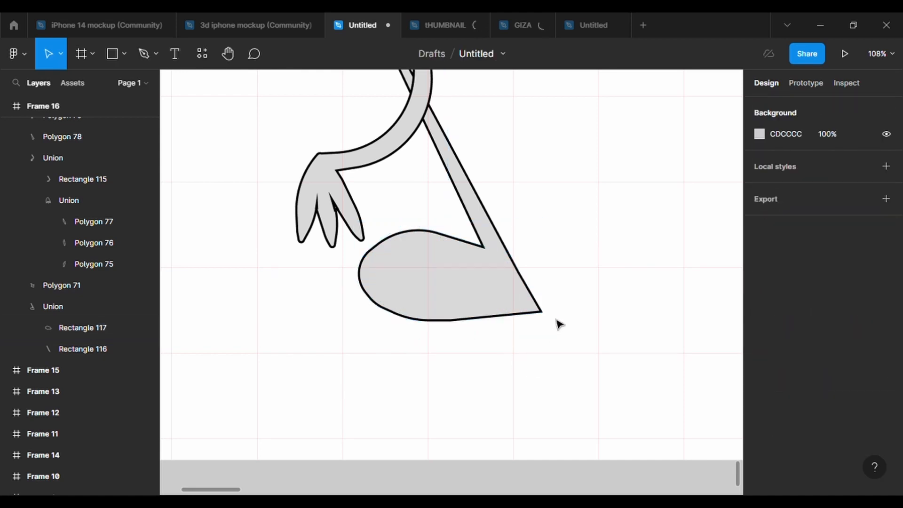
Widen the ankle by moving the leg's lower front corner to X 672.5, Y 1057 and its front-edge point down.
scroll(559, 325, "up", 2)
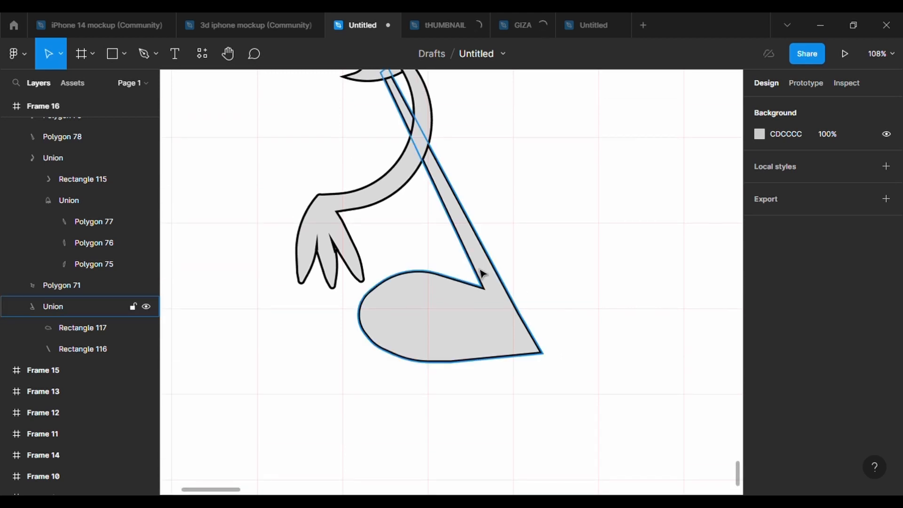
left_click(517, 323)
double_click(518, 324)
left_click_drag(513, 320, 481, 297)
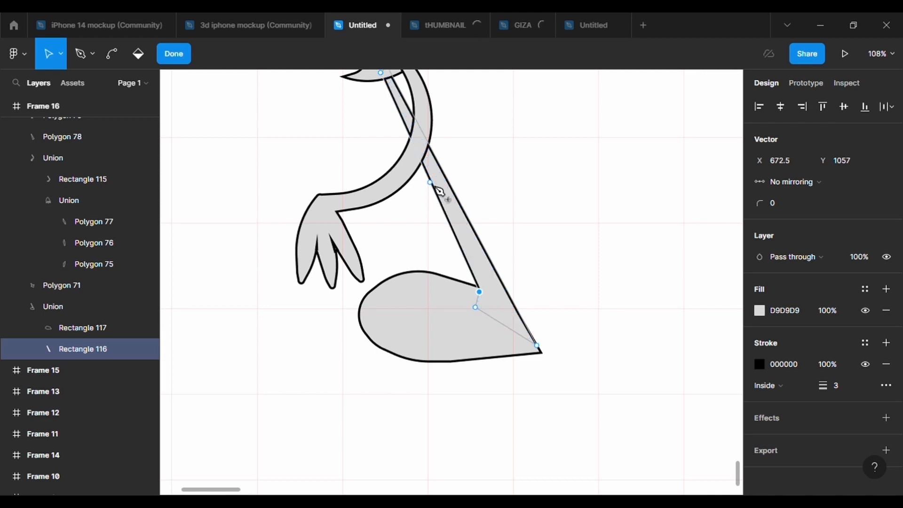
left_click_drag(433, 185, 476, 271)
left_click(561, 258)
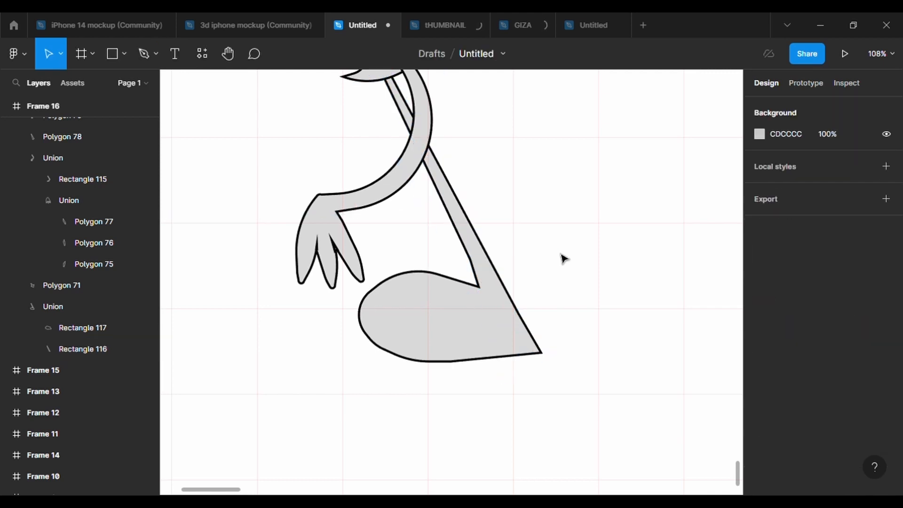
Duplicate the foot shape in place as a separate shape and give it a black stroke of 3.
scroll(562, 258, "down", 5)
scroll(563, 258, "down", 4)
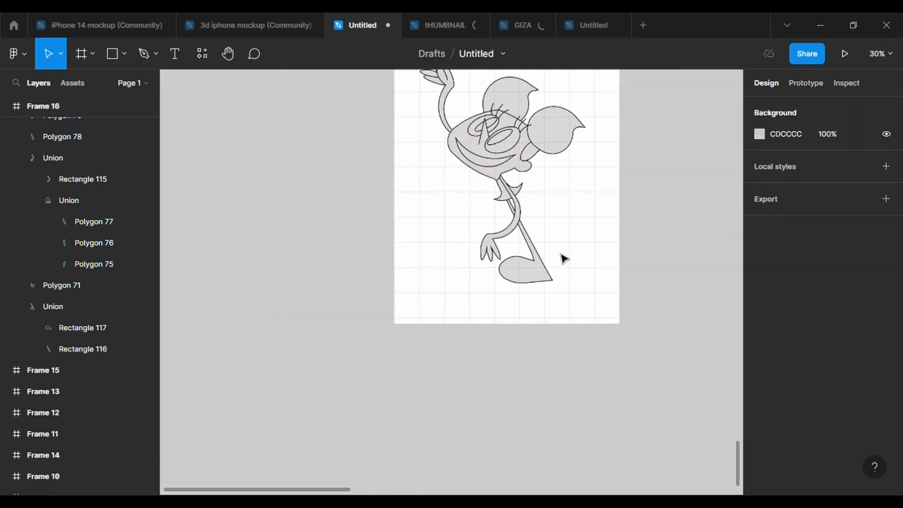
scroll(563, 258, "up", 8)
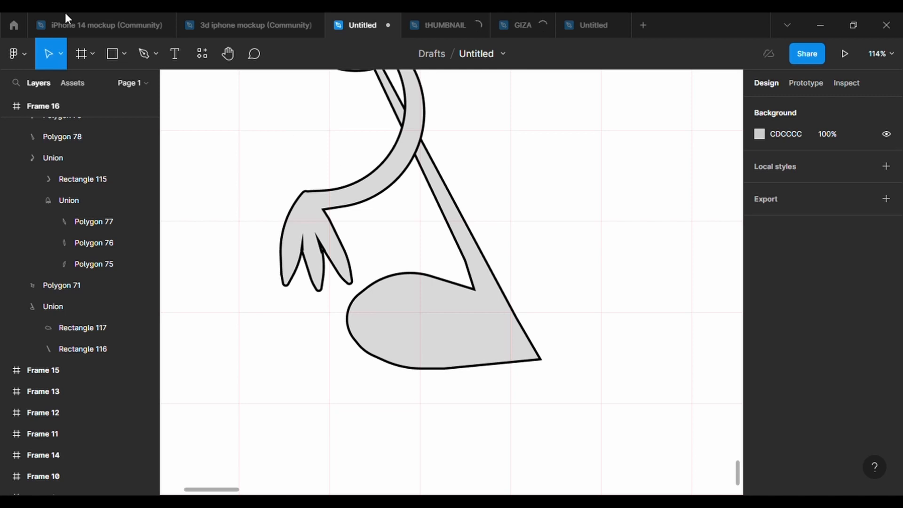
left_click(375, 310)
left_click(374, 311)
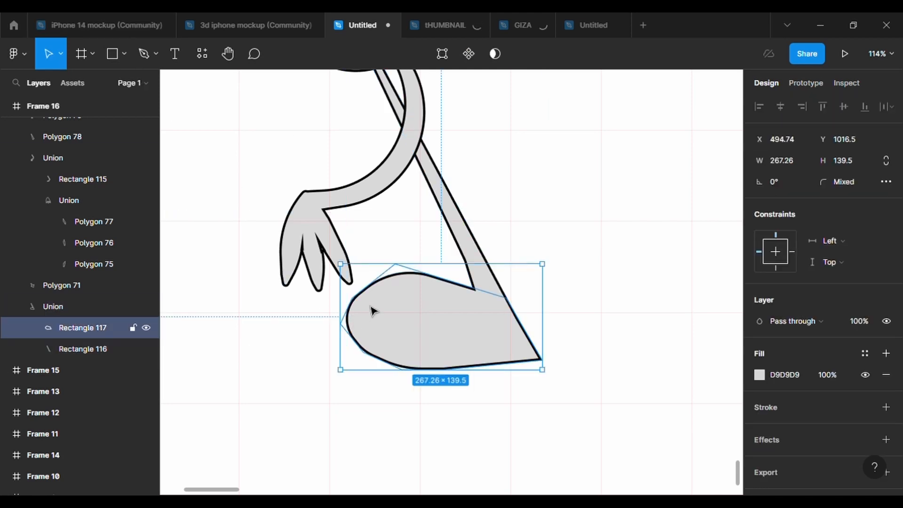
key("ctrl+v")
left_click(886, 407)
left_click(841, 451)
type("3")
key("Return")
Add points along the foot copy's upper edge and delete the points around its toe end.
left_click(442, 54)
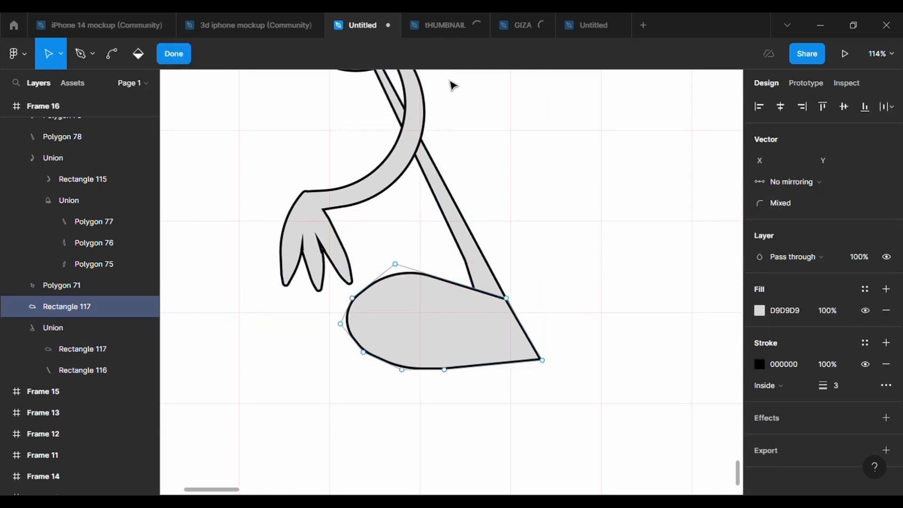
left_click(471, 287)
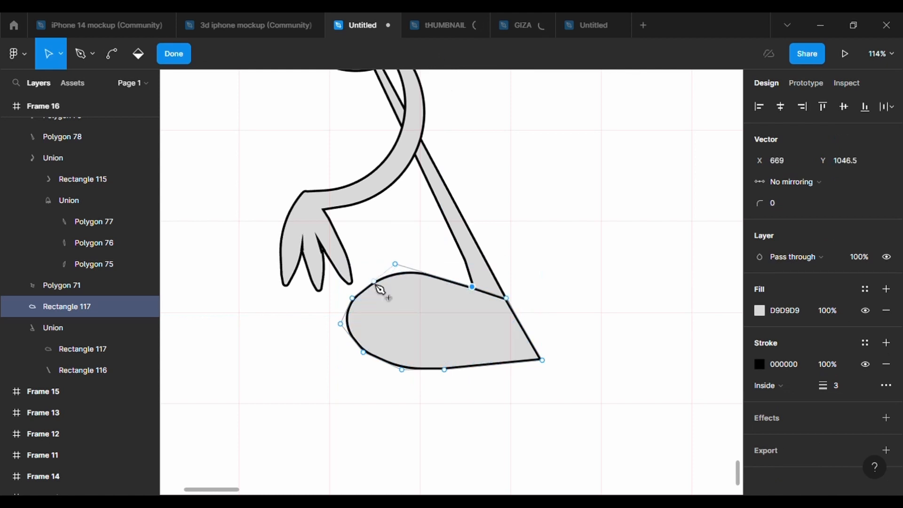
left_click(373, 281)
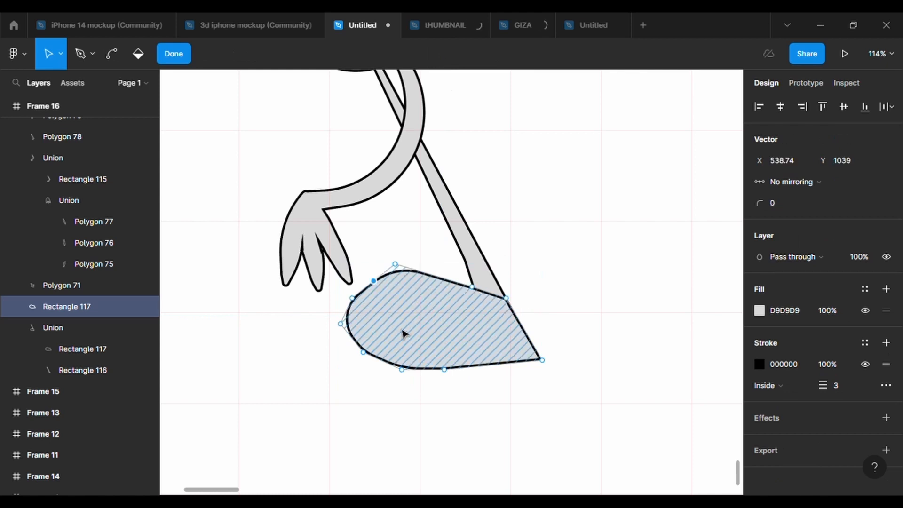
left_click(352, 298)
key("Delete")
left_click(341, 324)
key("Delete")
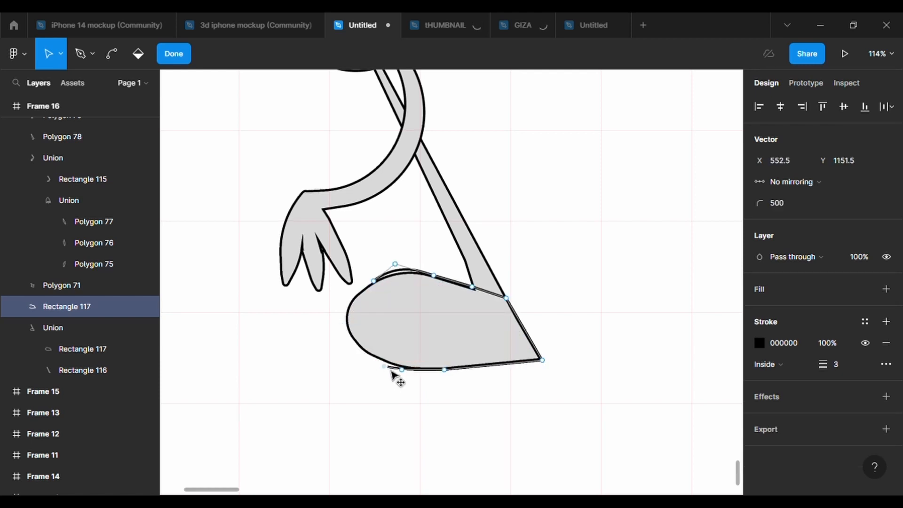
Delete the foot copy's bottom and heel points and pull both ends of the remaining line inside the foot.
left_click(402, 369)
key("Delete")
left_click(444, 370)
left_click_drag(447, 372, 490, 310)
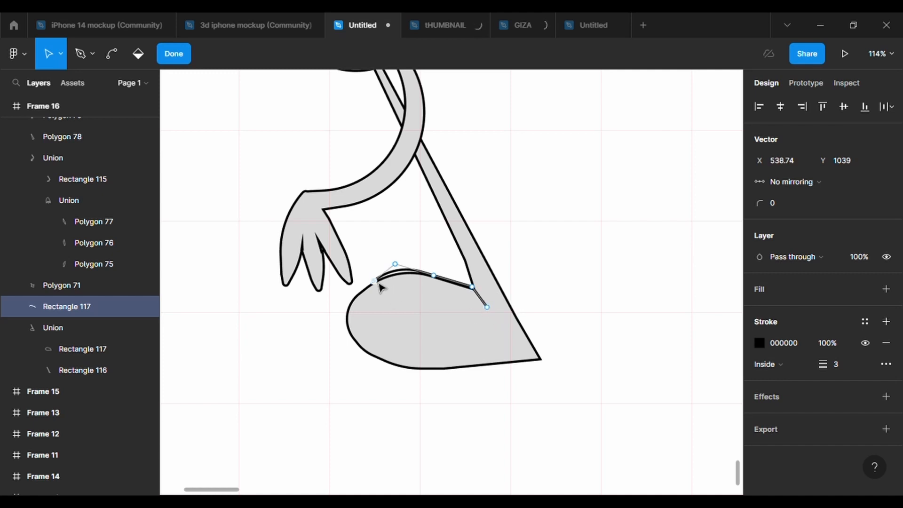
left_click_drag(379, 284, 418, 318)
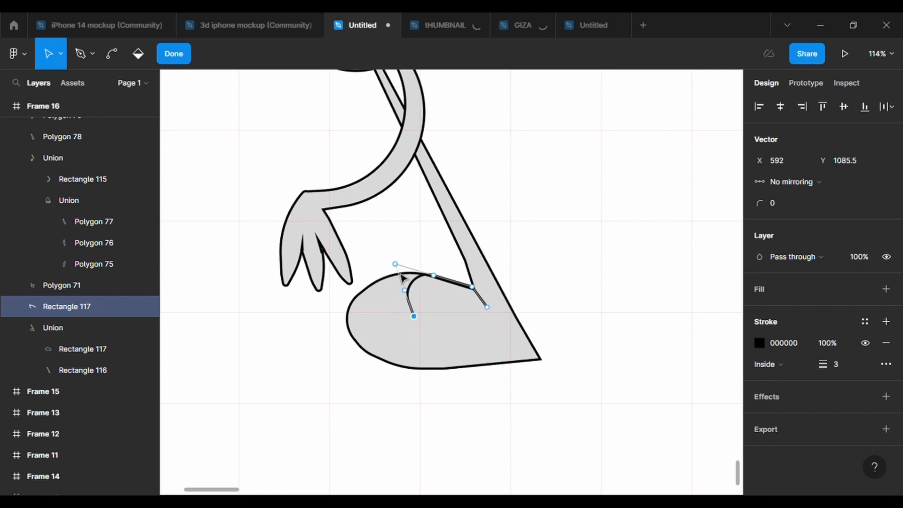
Close the inner foot outline with a segment, add a point on its bottom edge, and round the bottom points to 500.
left_click(75, 56)
left_click(487, 307)
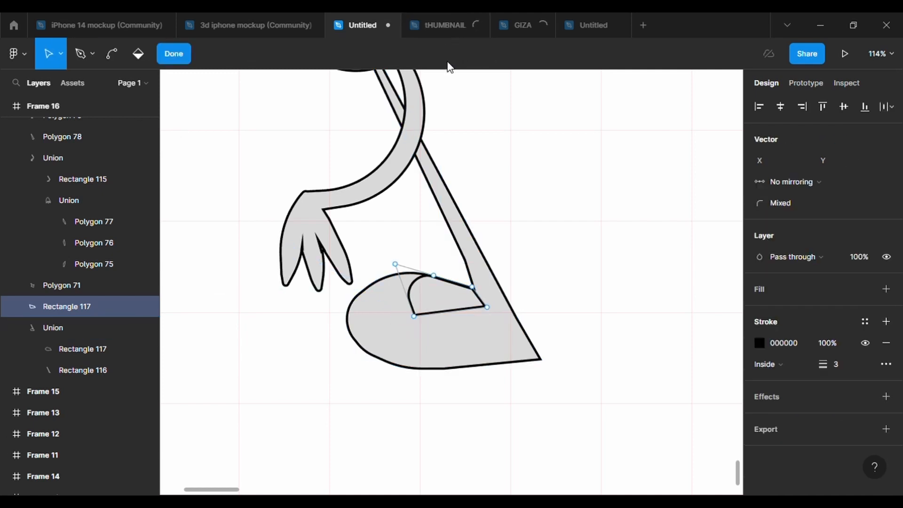
left_click(435, 316)
left_click(788, 202)
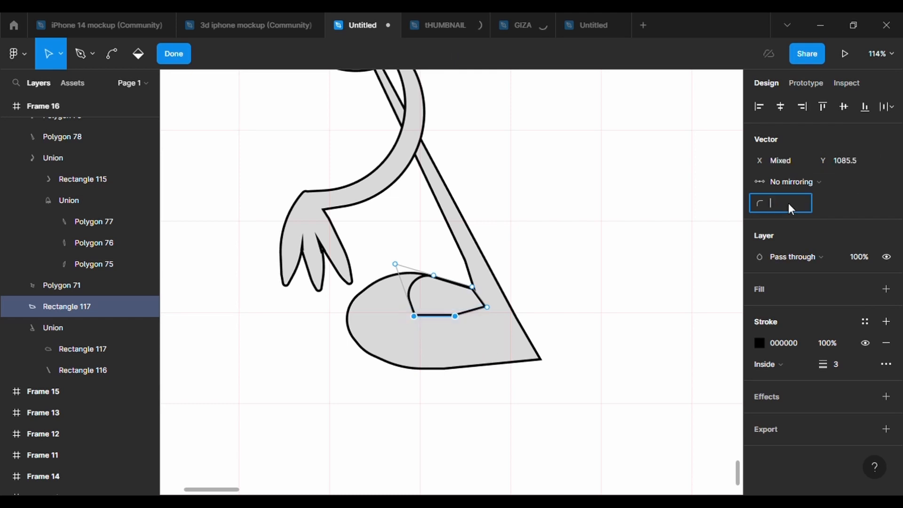
type("500")
key("Return")
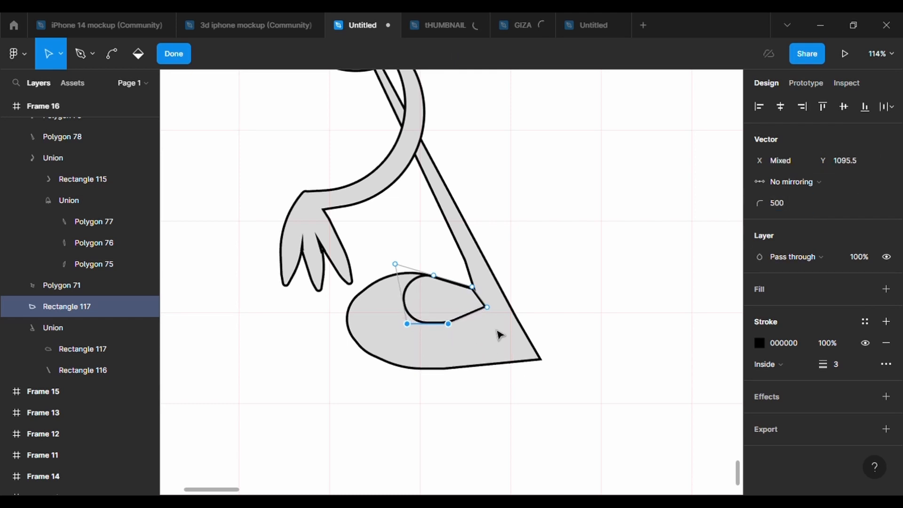
Lower the inner outline's heel corner and add a point on its right edge with a corner radius of 500.
left_click_drag(458, 316, 490, 335)
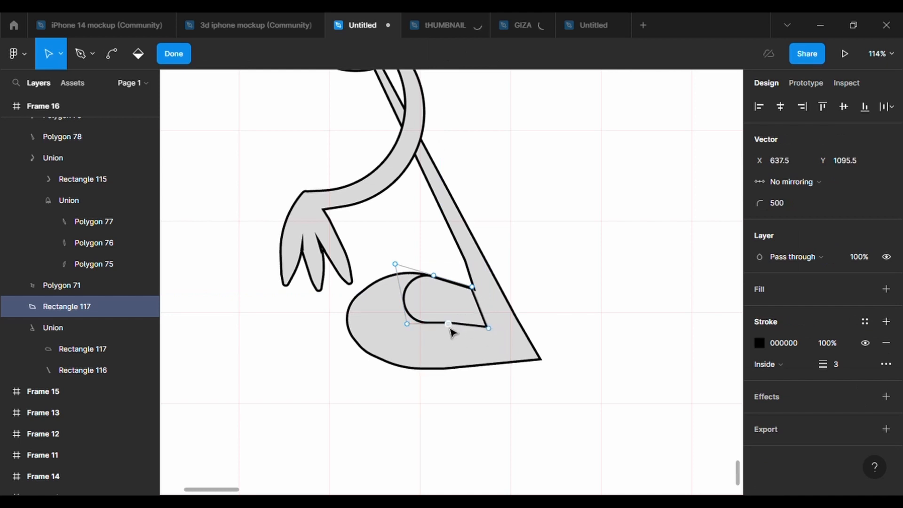
left_click(788, 205)
type("500")
key("Return")
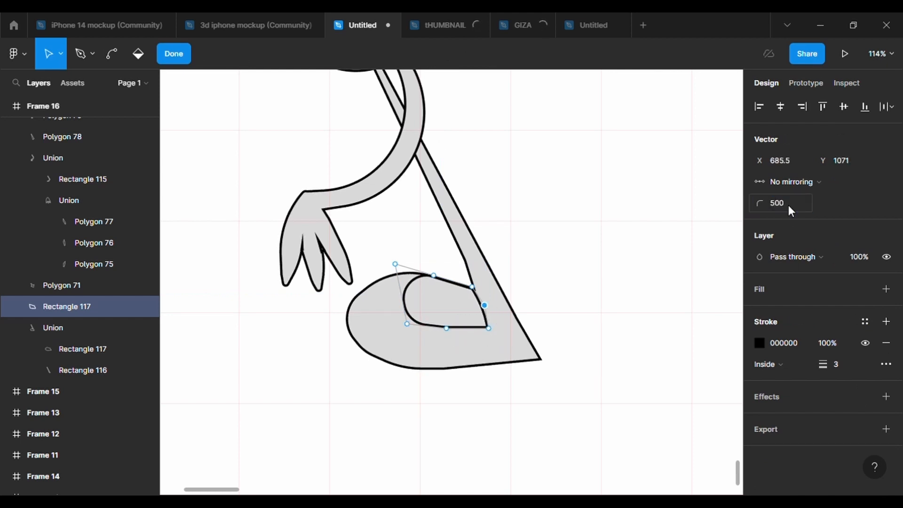
left_click(502, 340)
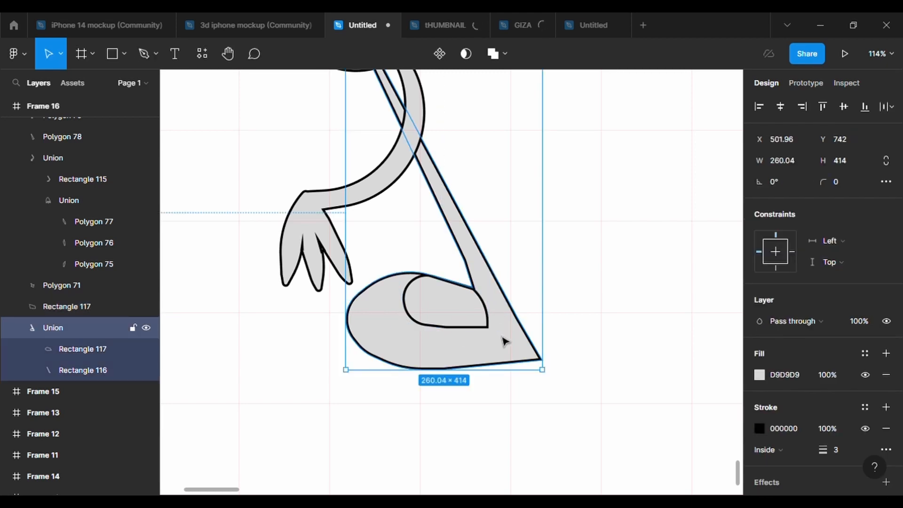
Duplicate the leg shape in place as a separate shape.
double_click(471, 256)
key("ctrl+c")
key("ctrl+v")
Shorten the leg copy to end above the ankle by adding points across it and deleting its lower points.
double_click(489, 312)
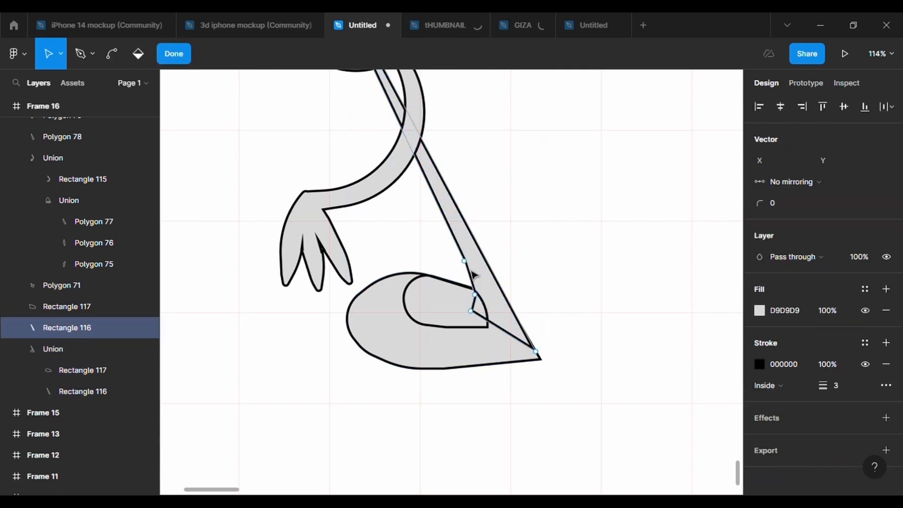
left_click_drag(419, 162, 458, 242)
key("ctrl+z")
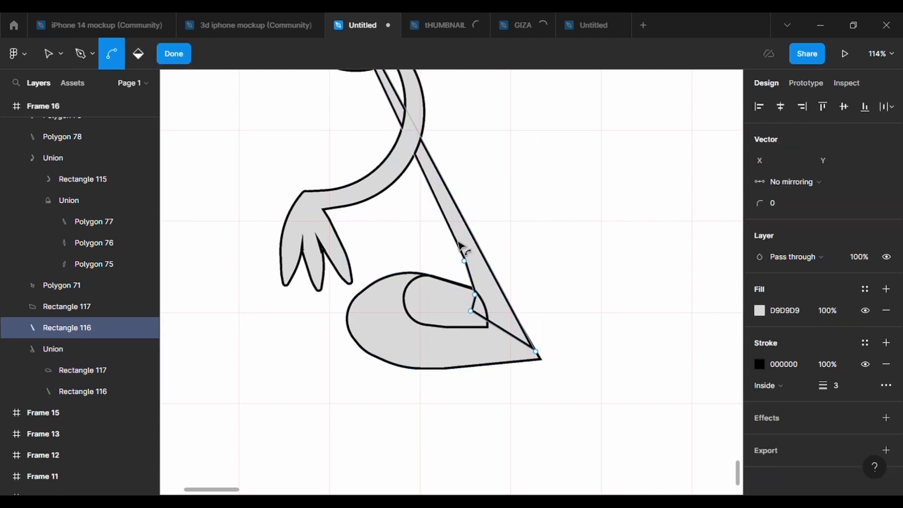
left_click_drag(423, 161, 447, 240)
left_click(536, 353)
key("Delete")
key("Delete")
key("Delete")
Round the middle point of the leg copy's lower end with a corner radius of 500.
scroll(476, 239, "up", 5)
left_click(780, 204)
type("5")
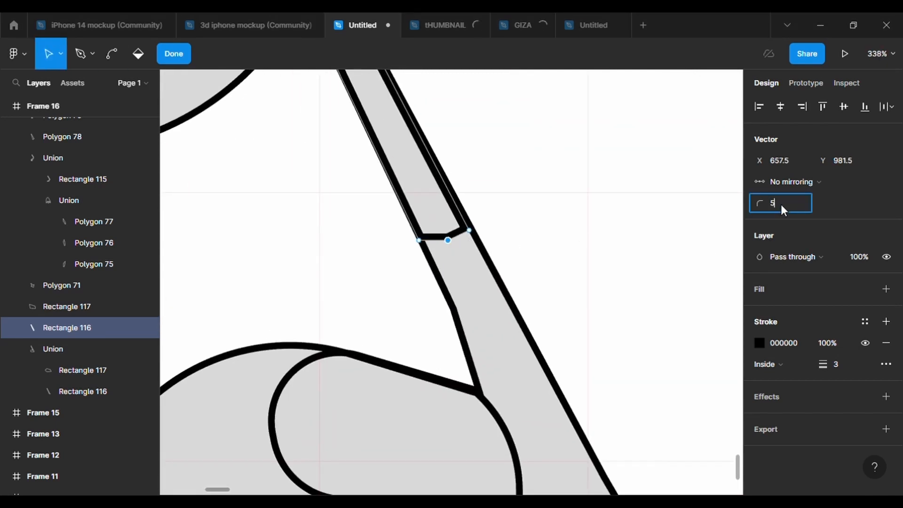
type("00")
key("Return")
scroll(715, 310, "down", 5)
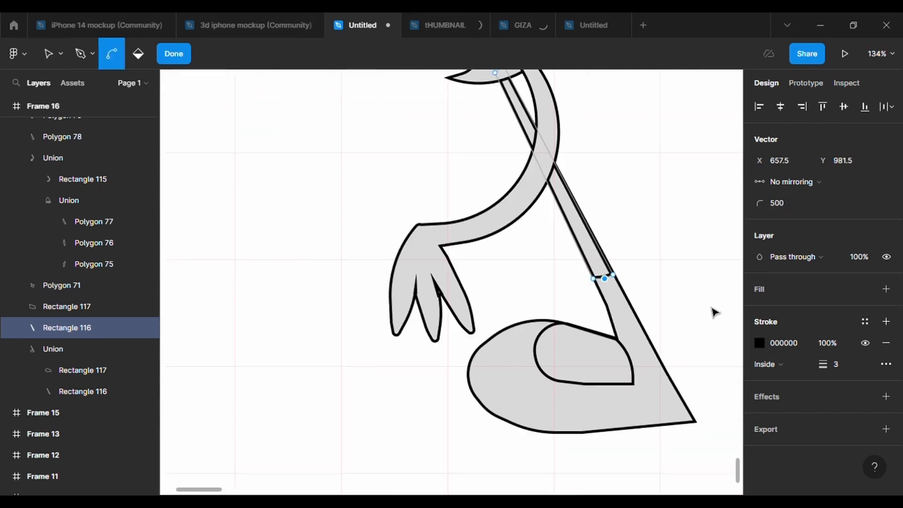
scroll(714, 310, "up", 4)
key("Escape")
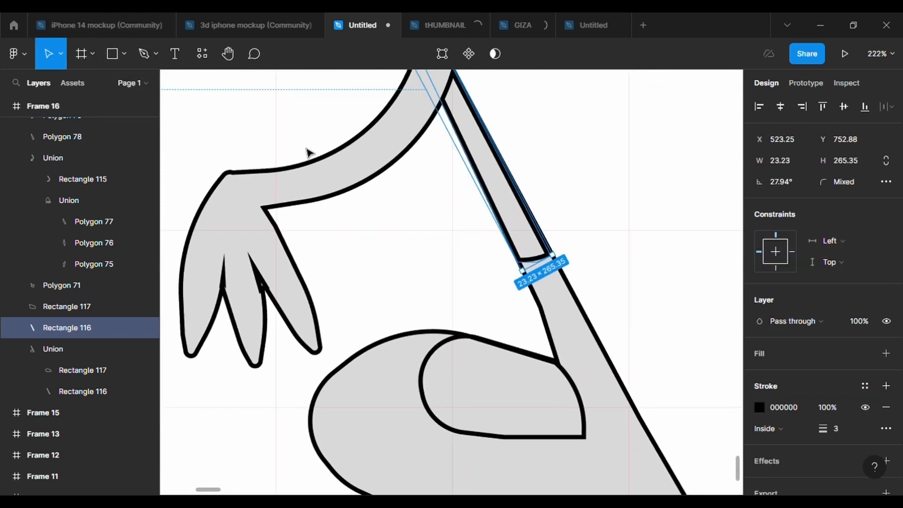
Draw a rectangle of about 32 × 15 across the ankle, tilted about 24.2° to follow the leg.
left_click(125, 54)
left_click(94, 86)
scroll(698, 344, "up", 1)
scroll(699, 343, "up", 4)
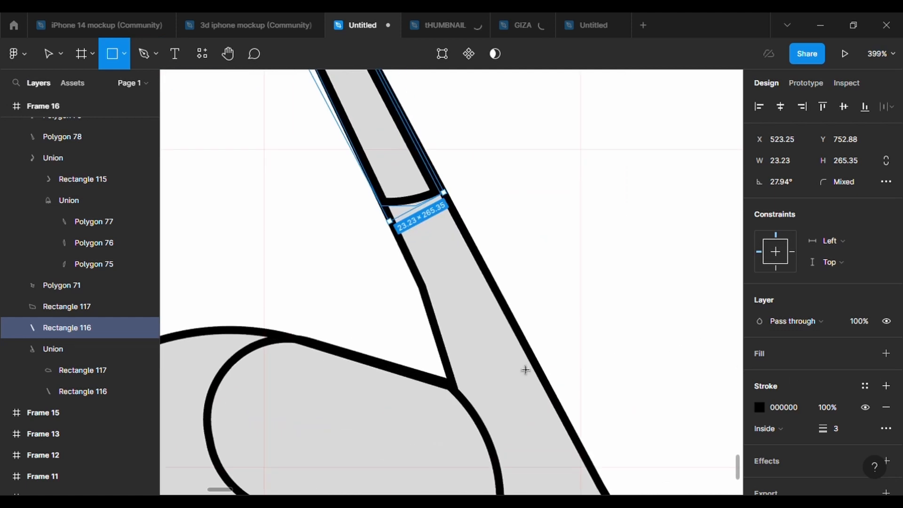
mouse_move(423, 298)
left_mouse_down()
mouse_move(529, 333)
mouse_move(518, 312)
left_mouse_up()
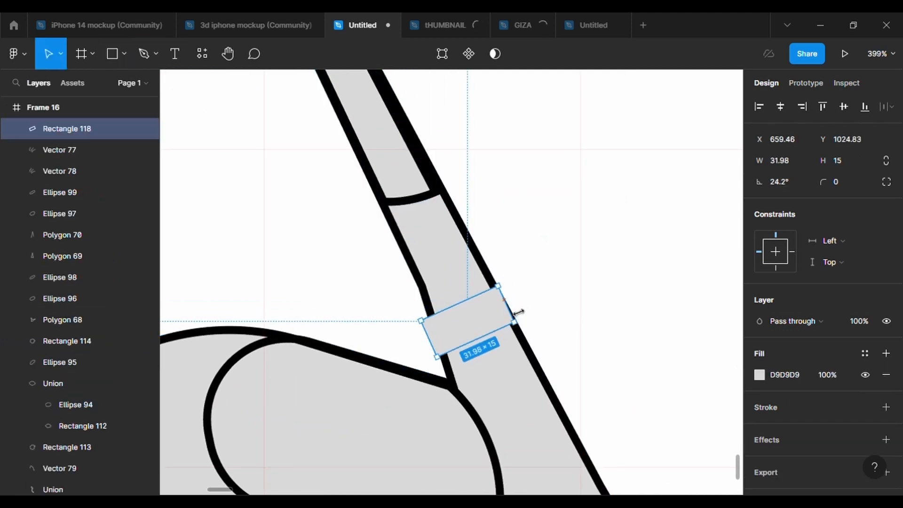
Narrow the tilted ankle rectangle to about 30 wide and give it a black inside stroke of 3.
left_click_drag(438, 347, 442, 348)
left_click(886, 407)
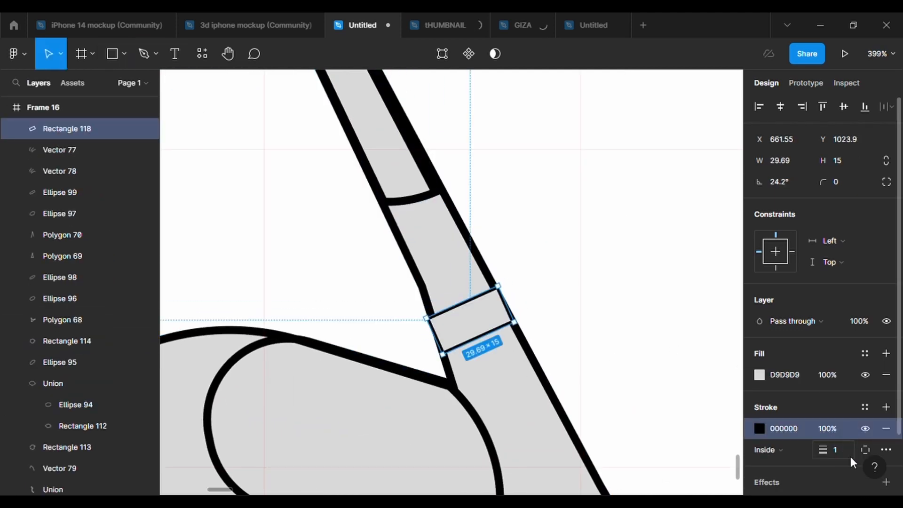
left_click(848, 450)
type("3")
key("Return")
Move the ankle band's corner points so its short sides follow both edges of the leg.
key("Return")
scroll(465, 364, "up", 2)
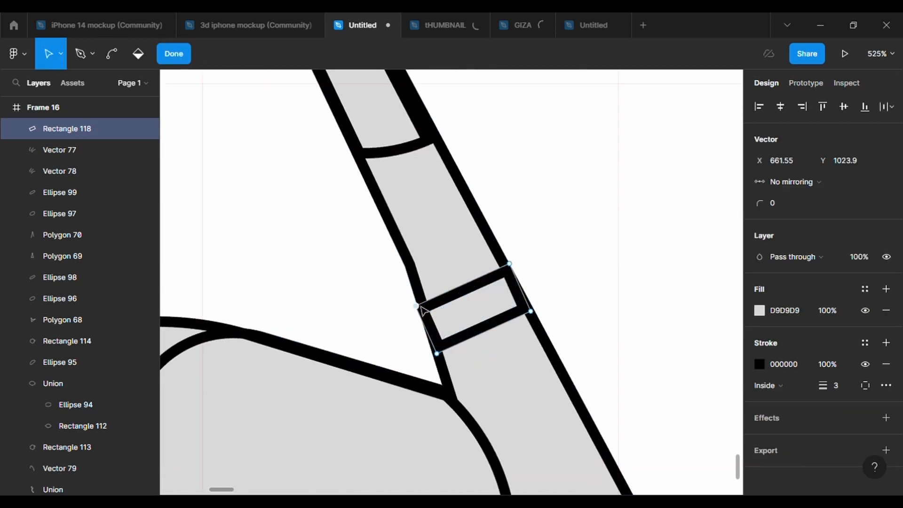
left_click_drag(442, 359, 442, 369)
left_click_drag(538, 322, 548, 336)
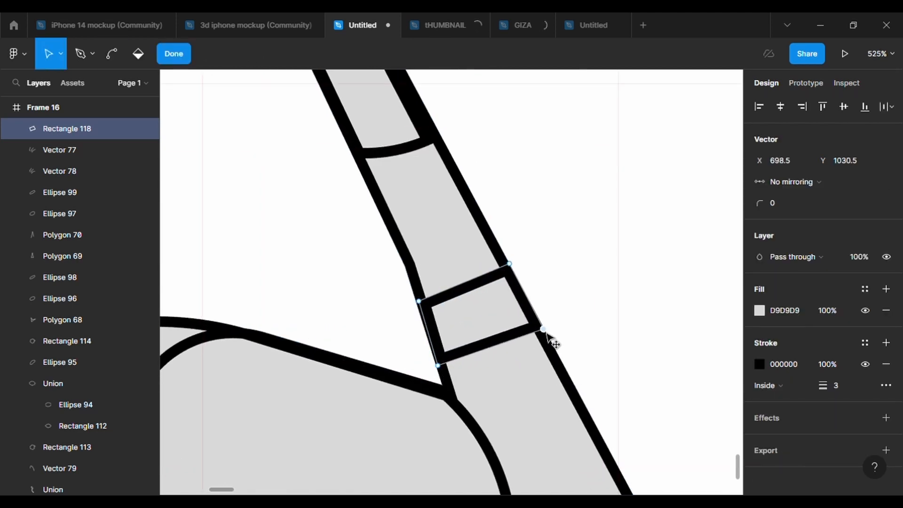
Bow the ankle band's upper and lower edges downward with added middle points rounded to a corner radius of 500.
left_click_drag(493, 354, 494, 369)
left_click_drag(466, 289, 471, 300)
left_click(492, 361, "shift")
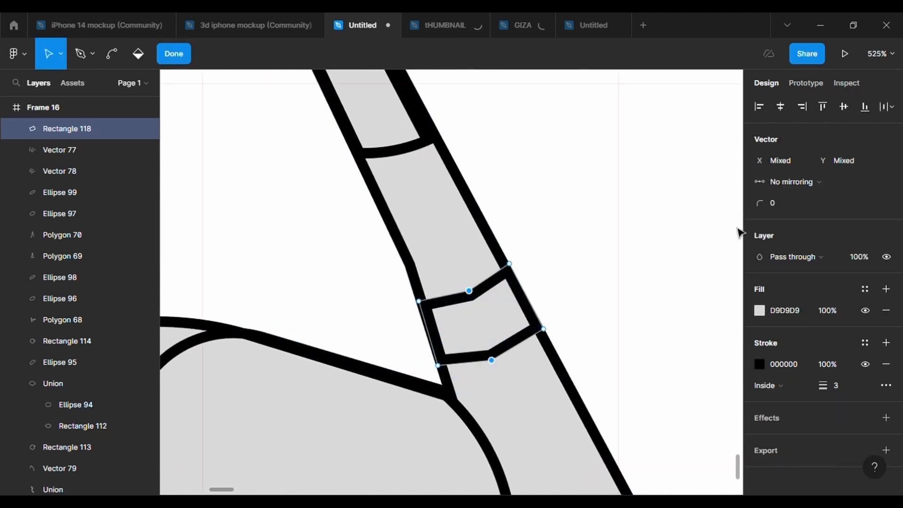
left_click(780, 205)
type("500")
key("Return")
key("Return")
left_click(667, 255)
scroll(670, 259, "down", 5)
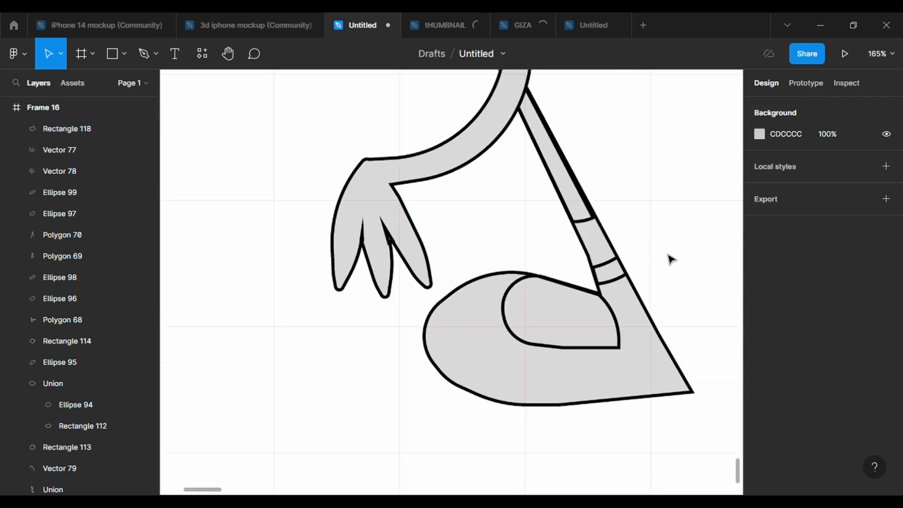
Remove the fill and stroke from the shortened leg copy above the ankle.
scroll(571, 207, "up", 1)
left_click(540, 165)
left_click(886, 408)
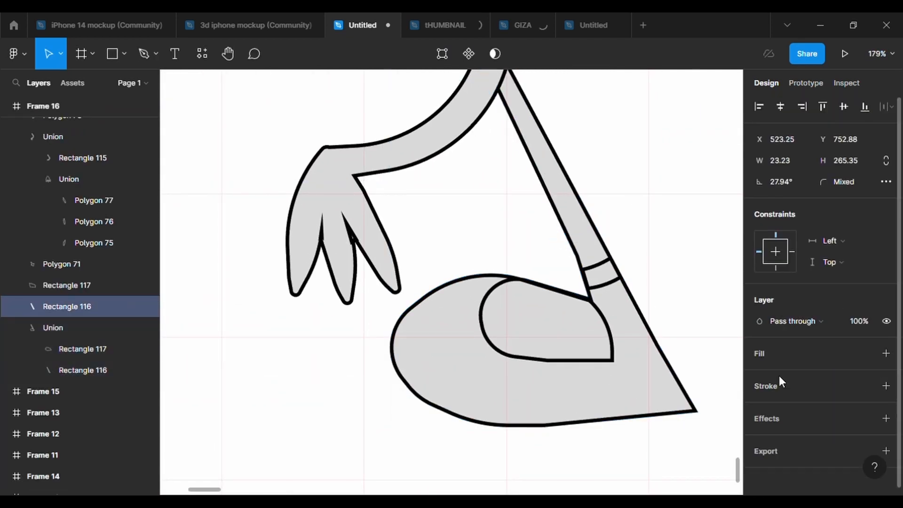
scroll(619, 316, "down", 6)
scroll(436, 298, "up", 1)
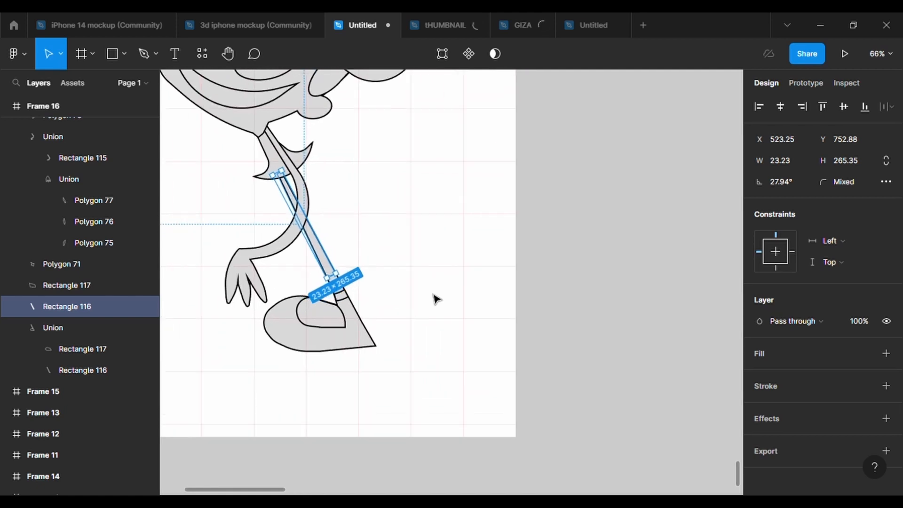
left_click(437, 299)
Duplicate the leg with its shoe opening and ankle band, flip the copy vertically and horizontally, and place it beside the hip.
left_click_drag(416, 383, 366, 269)
key("shift+v")
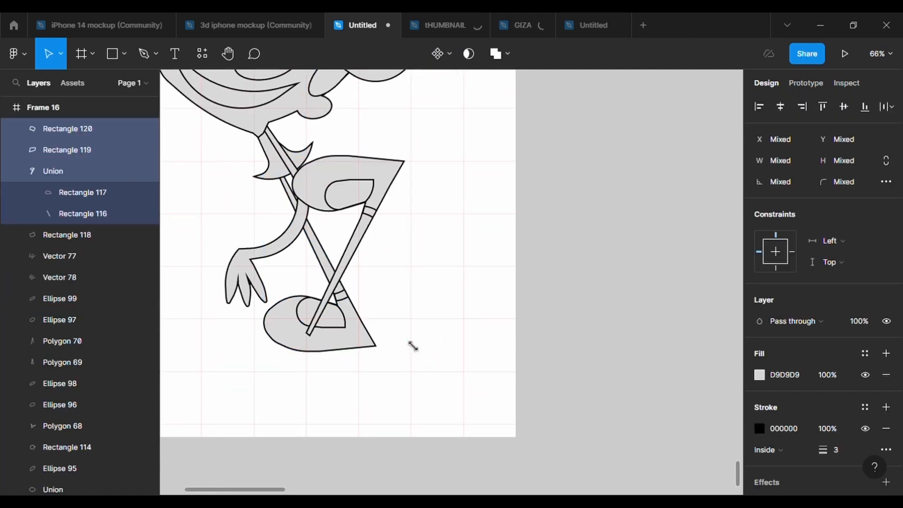
key("shift+h")
left_click_drag(398, 198, 441, 183)
left_click(423, 240)
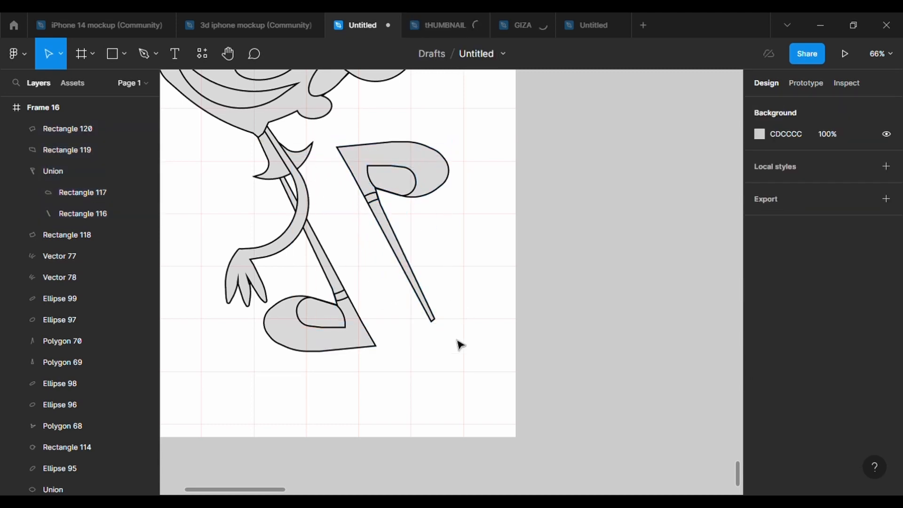
Bend the flipped leg at a knee by adding points across it and moving its free end to the hip.
left_click(405, 264)
double_click(424, 293)
key("Return")
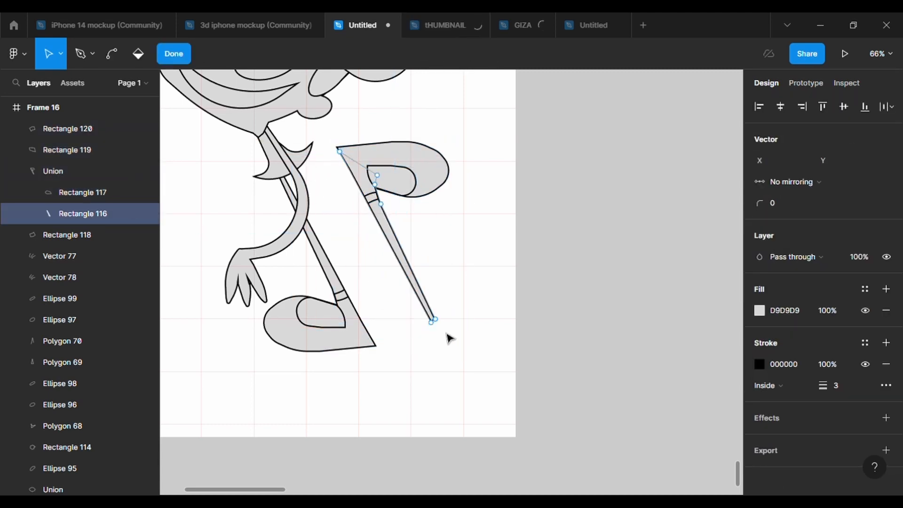
mouse_move(387, 239)
left_mouse_down()
mouse_move(406, 271)
mouse_move(385, 230)
mouse_move(403, 242)
mouse_move(396, 232)
left_mouse_up()
scroll(483, 268, "up", 5)
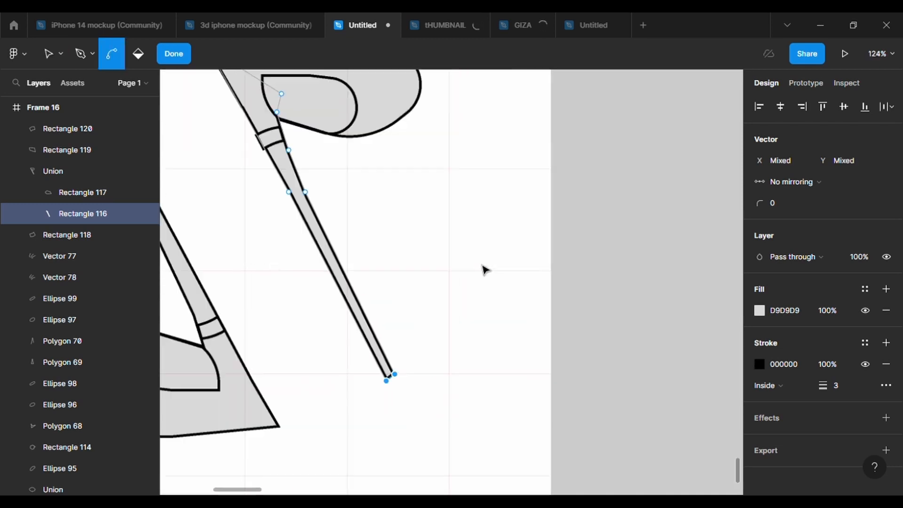
left_click_drag(356, 407, 176, 277)
scroll(176, 277, "down", 3)
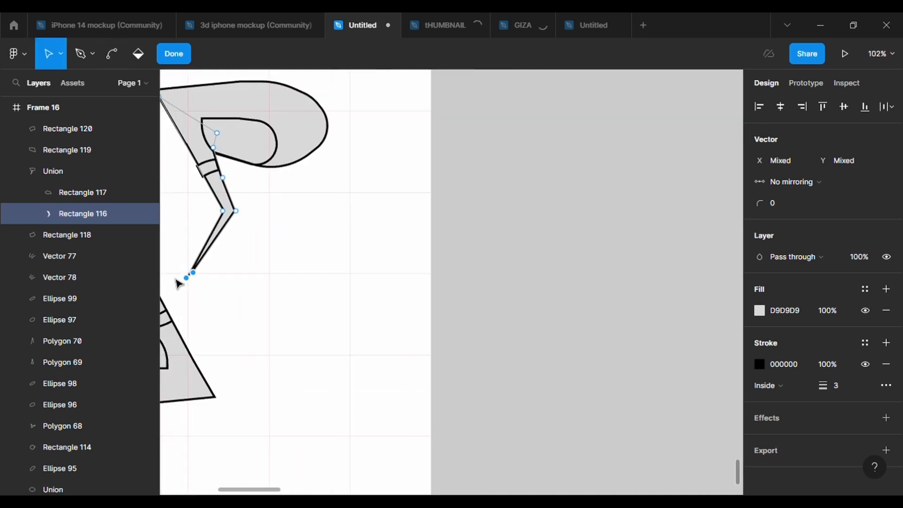
scroll(176, 278, "left", 5)
left_click_drag(409, 273, 301, 118)
left_click_drag(450, 210, 460, 242)
key("Escape")
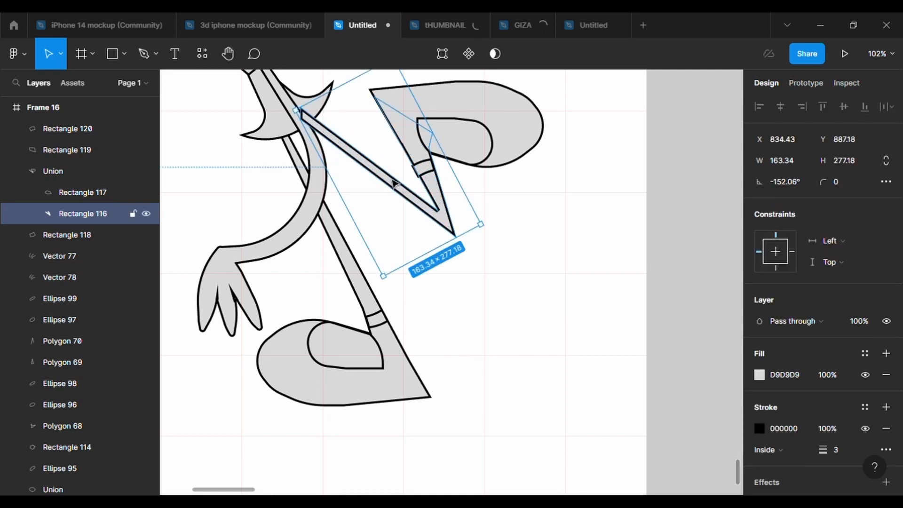
Send the bent leg with its shoe opening and ankle band behind the body and arm in the layer order.
right_click(394, 184)
left_click(423, 208)
key("ctrl+z")
right_click(386, 181)
left_click(402, 223)
left_click_drag(546, 303, 404, 134)
right_click(435, 139)
left_click(463, 207)
left_click(489, 267)
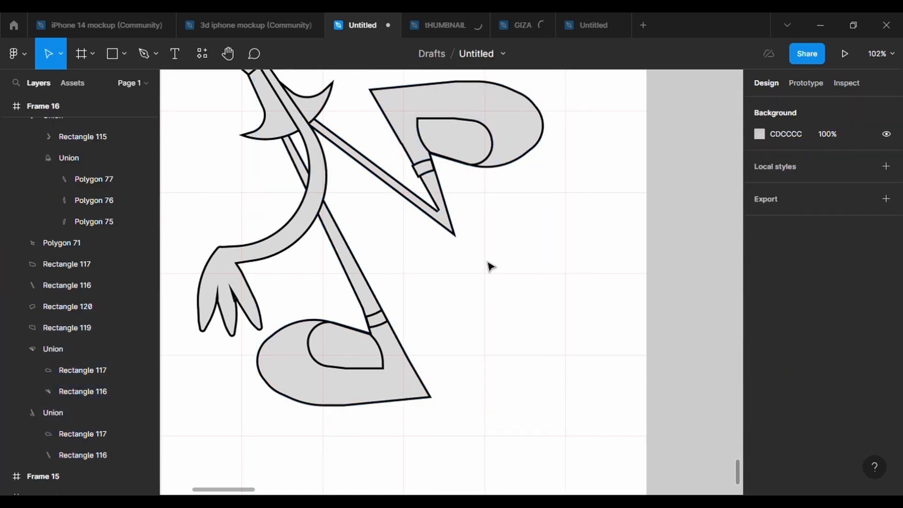
Reshape the bent leg by shifting its inner and outer knee points and hip end and adding bend points along the thigh.
scroll(489, 266, "down", 5)
scroll(488, 263, "up", 8)
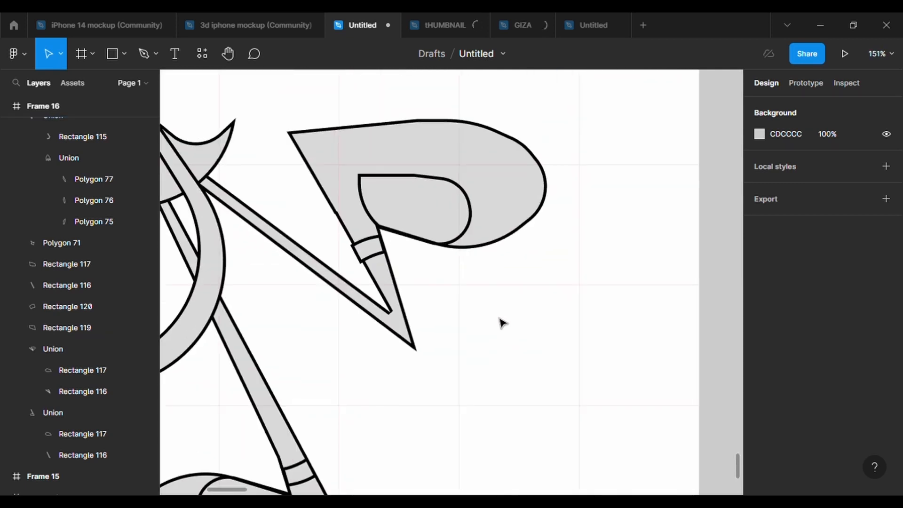
left_click(320, 268)
double_click(323, 278)
left_click(441, 55)
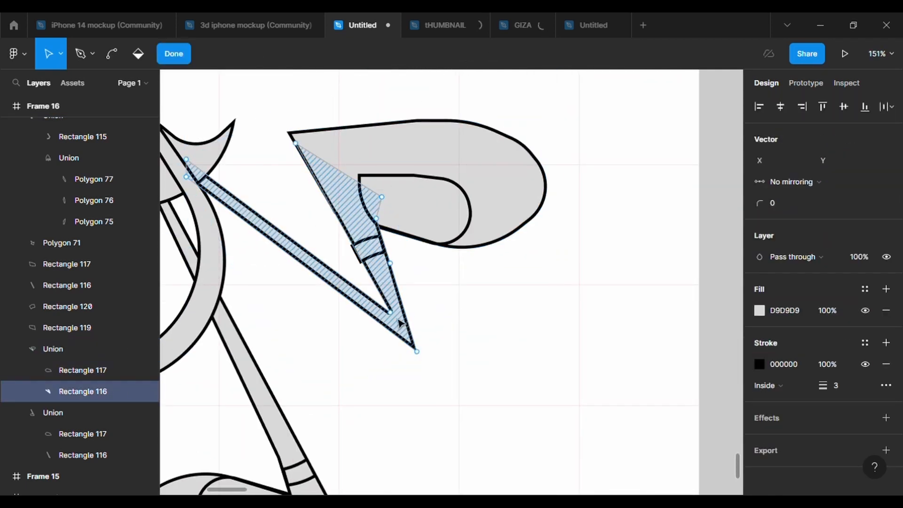
left_click_drag(392, 313, 378, 300)
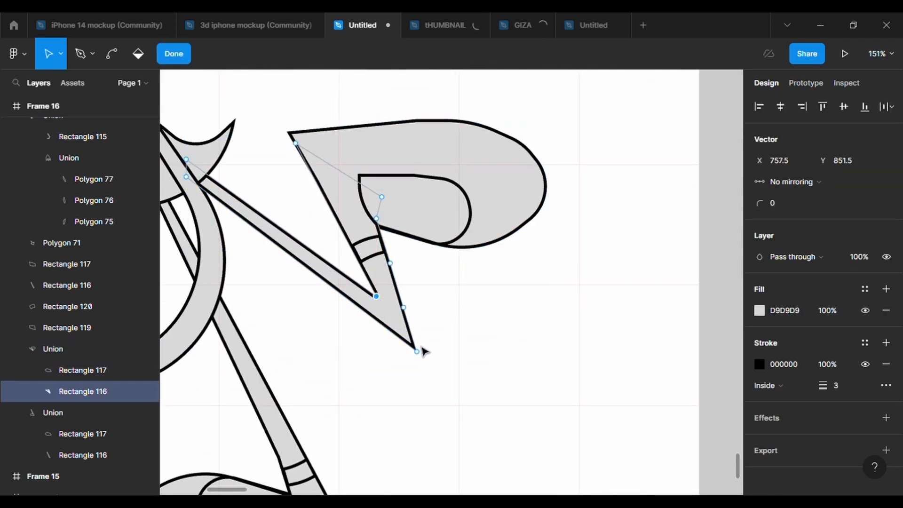
mouse_move(189, 177)
left_mouse_down()
mouse_move(172, 178)
mouse_move(191, 168)
left_mouse_up()
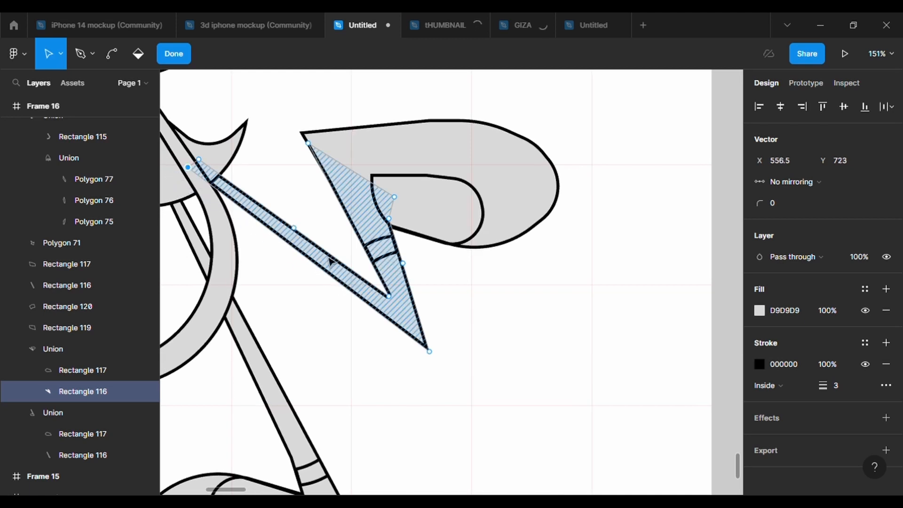
mouse_move(309, 261)
left_mouse_down()
mouse_move(362, 316)
mouse_move(324, 298)
mouse_move(309, 246)
mouse_move(321, 264)
left_mouse_up()
left_click_drag(392, 299, 388, 294)
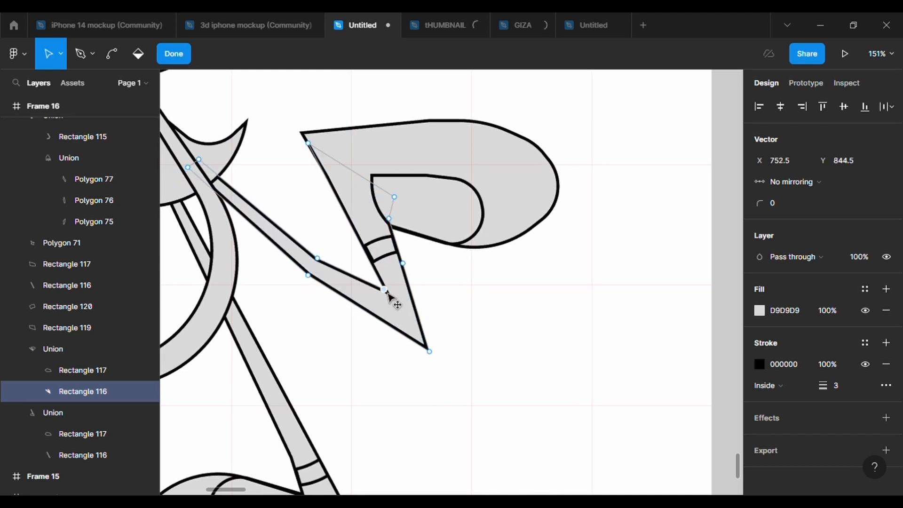
left_click_drag(428, 350, 423, 330)
Round the bent leg's thigh and knee points with a corner radius of 500, setting the point below the ankle band to 0.
left_click_drag(444, 365, 288, 262)
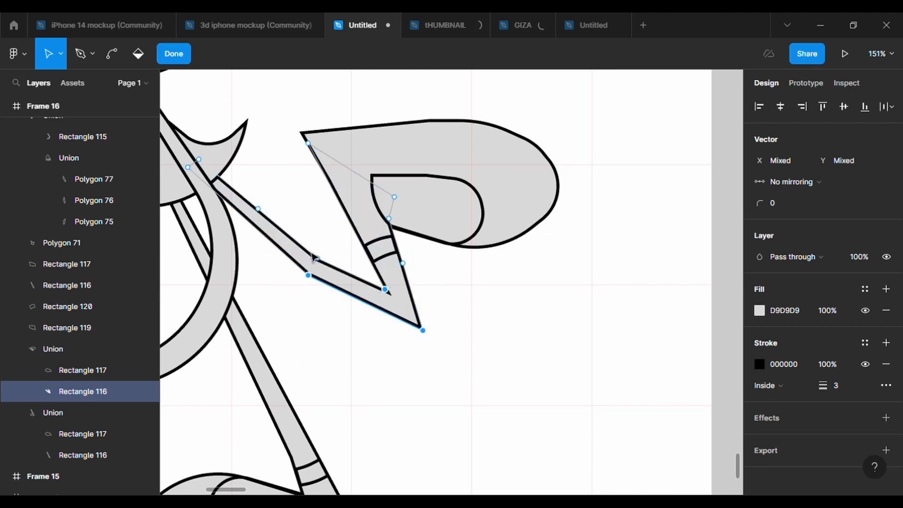
key("ctrl")
left_click_drag(433, 338, 288, 277)
left_click(785, 204)
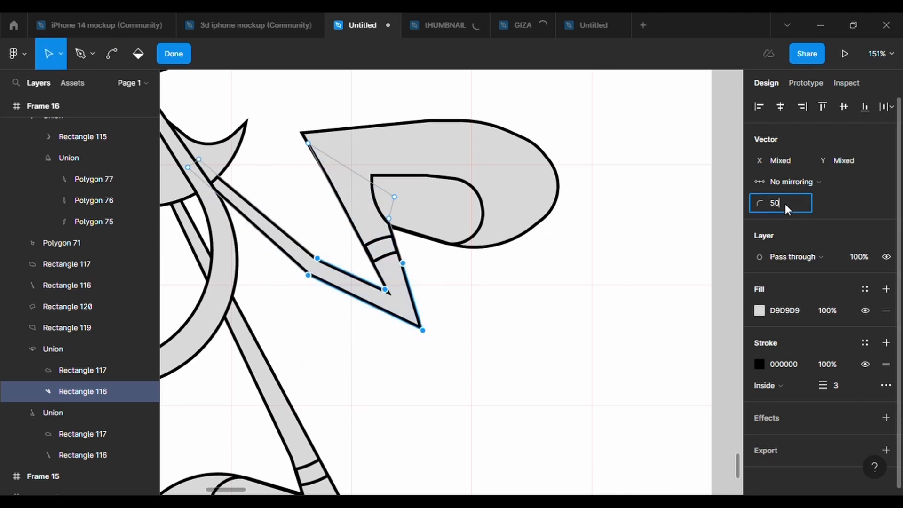
type("500")
key("Return")
left_click(777, 199)
type("0")
key("Return")
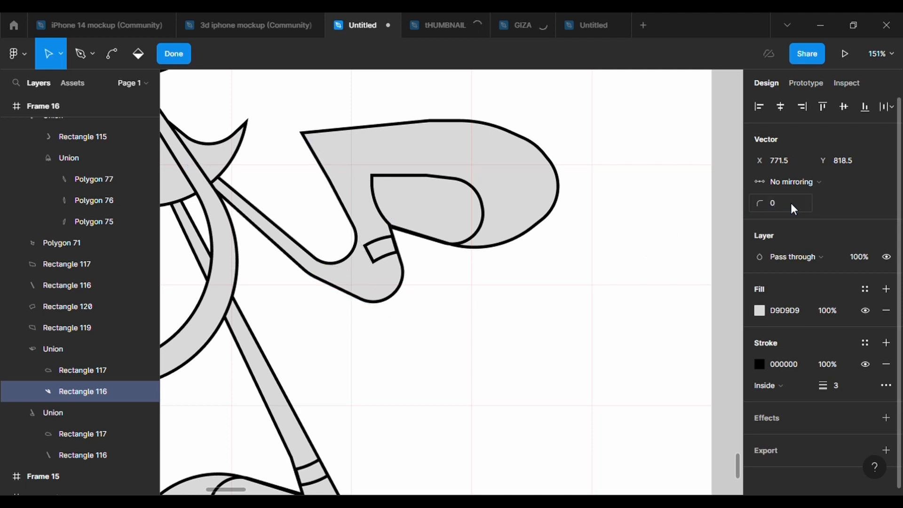
Try a corner radius of 0 on the inner knee point, moving it and the lower thigh point to new positions.
left_click(385, 289)
left_click(787, 203)
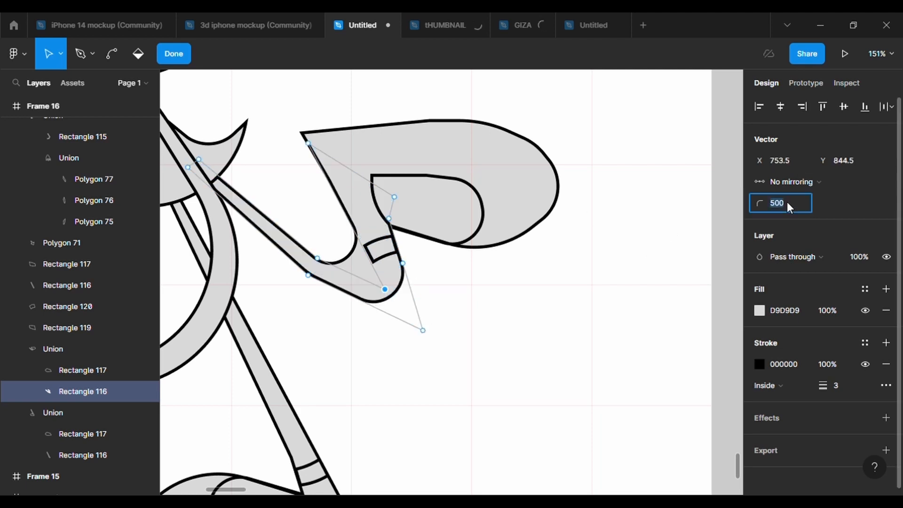
type("0")
key("Return")
left_click_drag(385, 289, 381, 276)
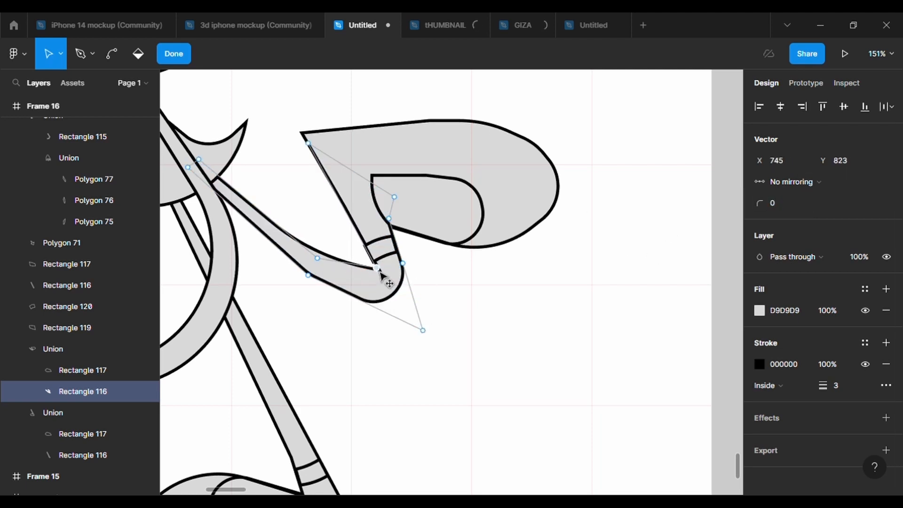
left_click_drag(309, 281, 327, 295)
key("ctrl")
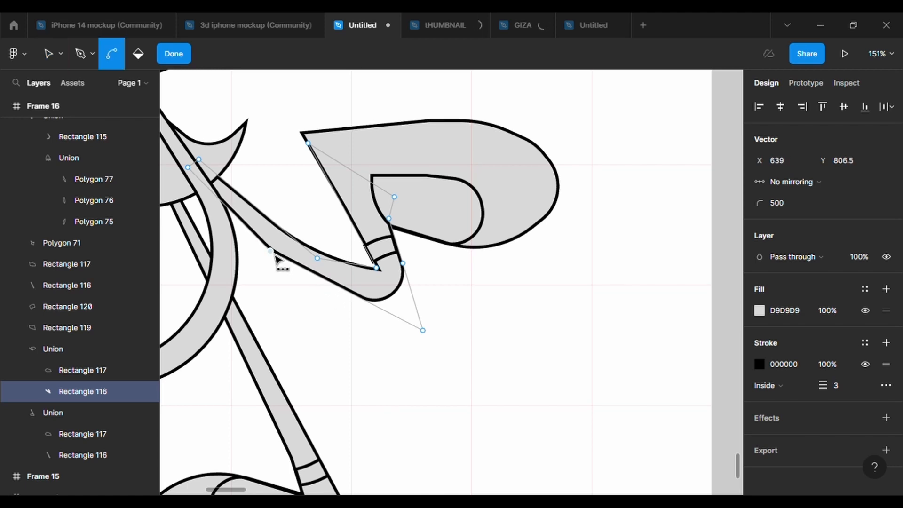
left_click(277, 260)
Set the corner radius of the inner and outer knee points to 10.
left_click_drag(445, 348, 378, 283)
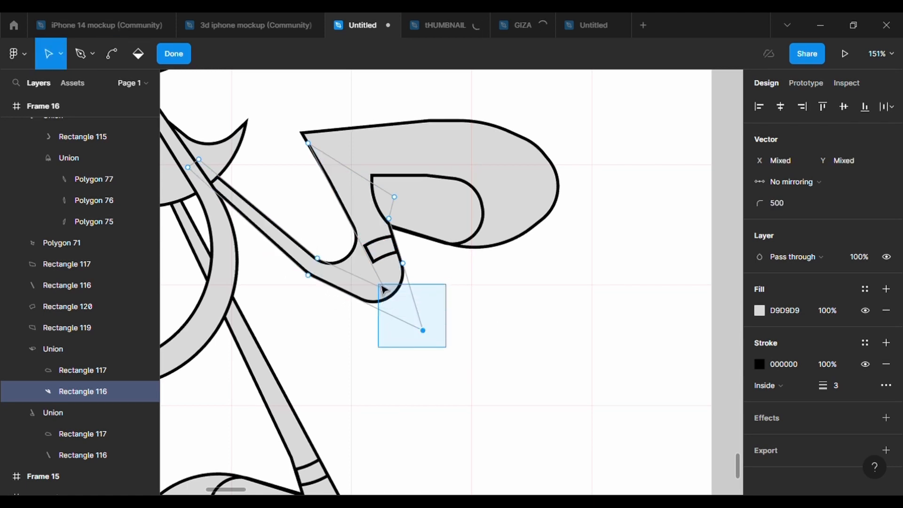
left_click(805, 202)
type("10")
key("Return")
left_click(264, 221)
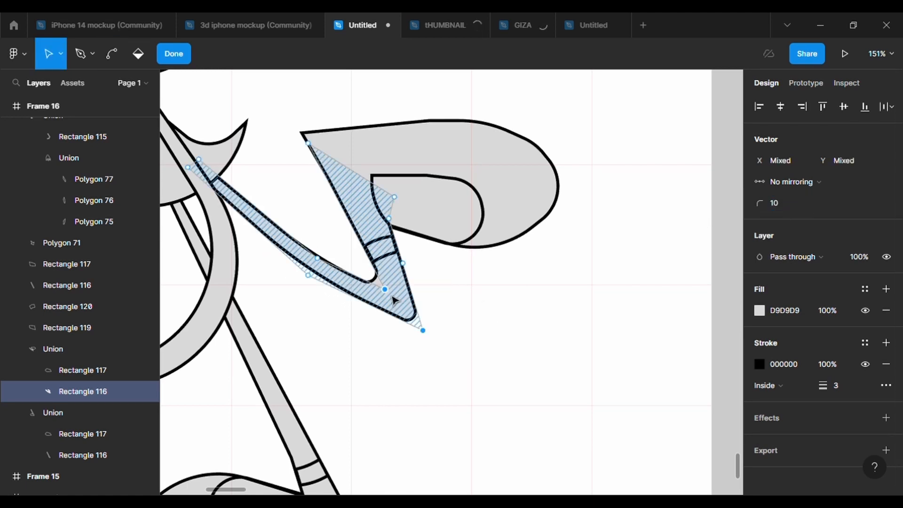
Sharpen the inner knee point with a corner radius of 0.
left_click(795, 212)
left_click(384, 289)
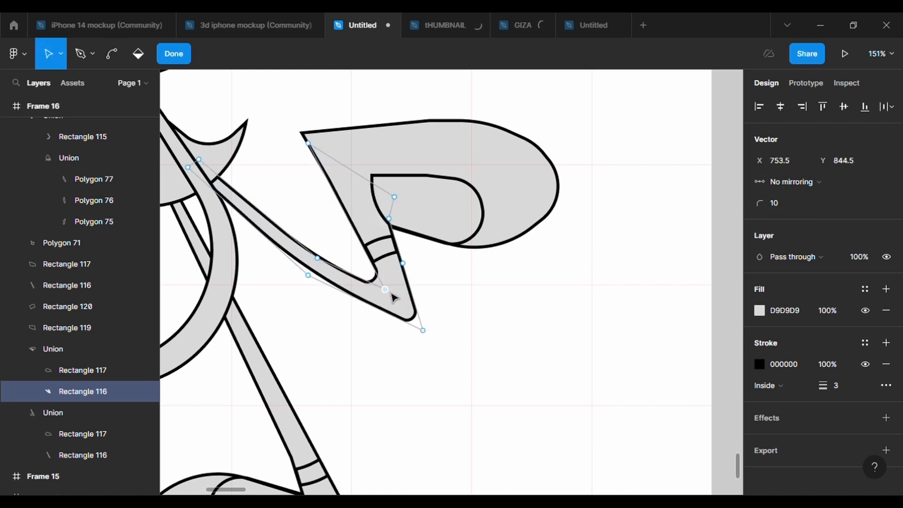
left_click(787, 203)
type("0")
key("Return")
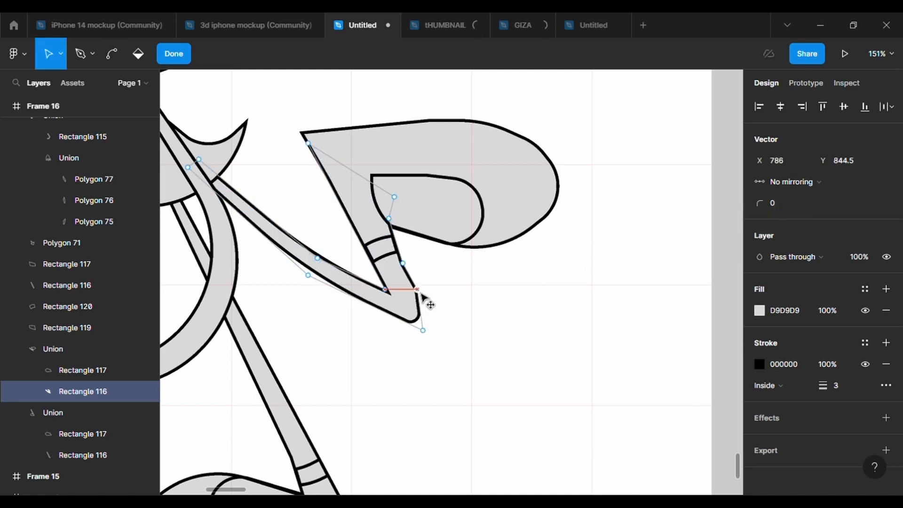
Lower the shin point below the ankle band, round it to 500, and move the outer knee point directly beneath it.
left_click(413, 297)
left_click_drag(412, 276, 422, 294)
type("500")
key("Return")
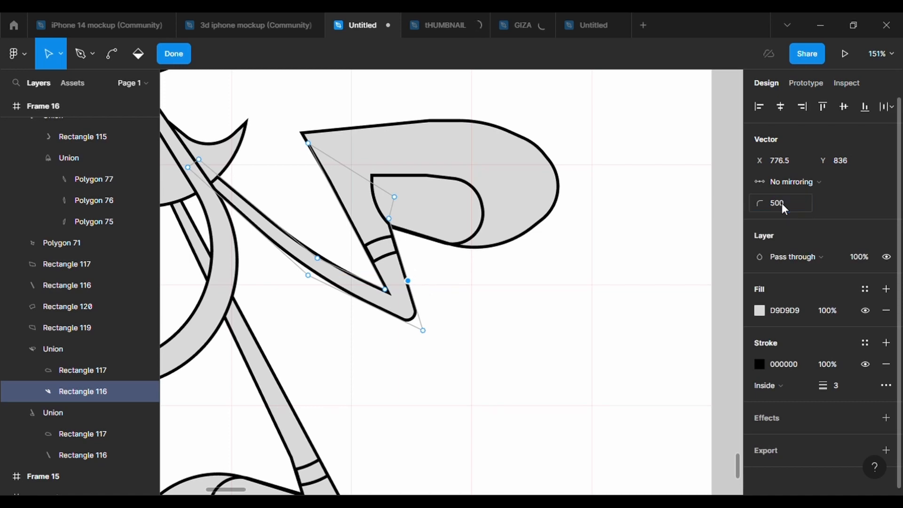
left_click_drag(427, 335, 412, 326)
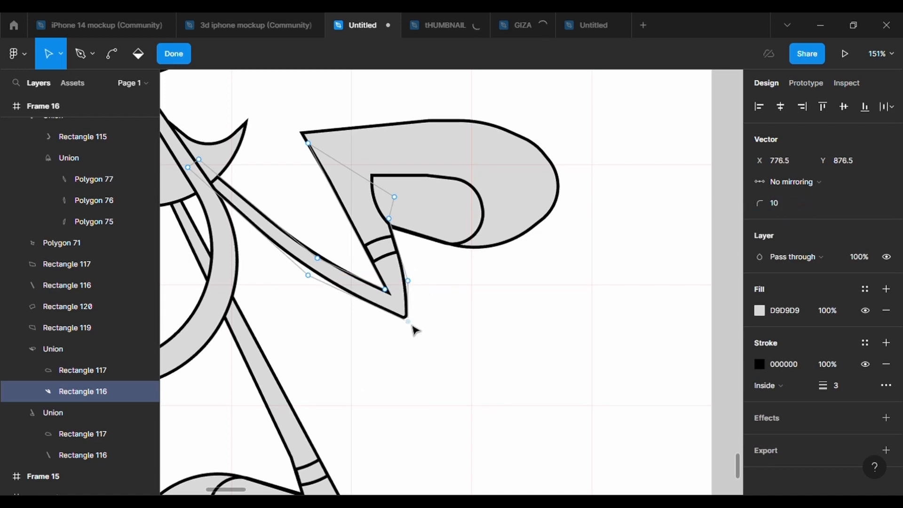
key("Escape")
key("Escape")
scroll(470, 375, "down", 5)
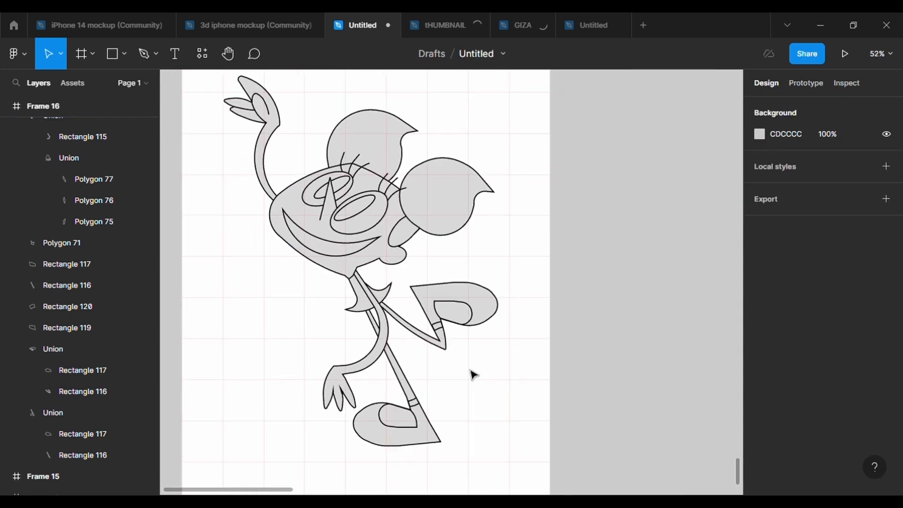
scroll(469, 373, "up", 5)
left_click(371, 299)
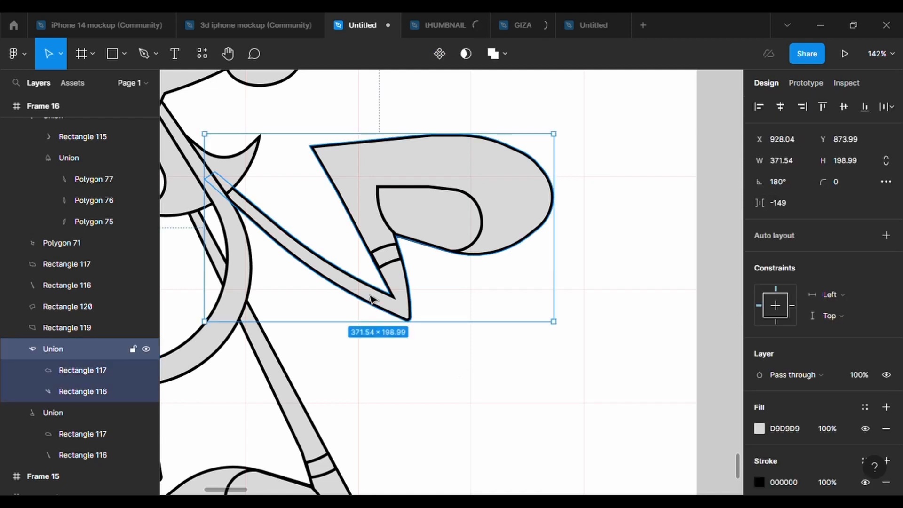
double_click(312, 262)
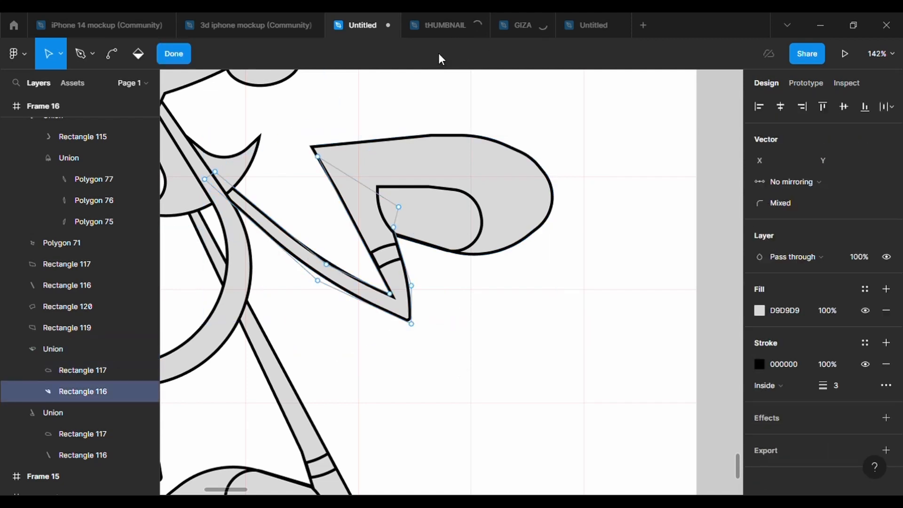
double_click(419, 147)
double_click(420, 147)
key("Escape")
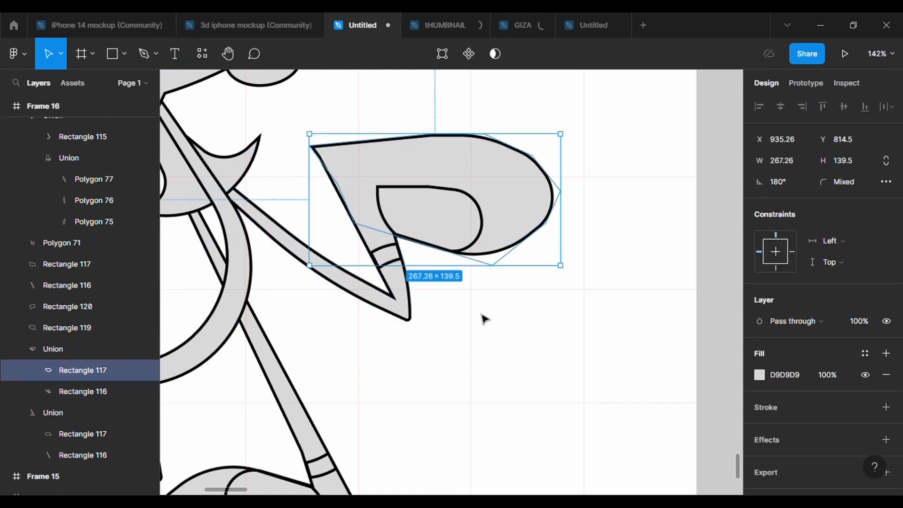
left_click(484, 318)
scroll(484, 319, "down", 10)
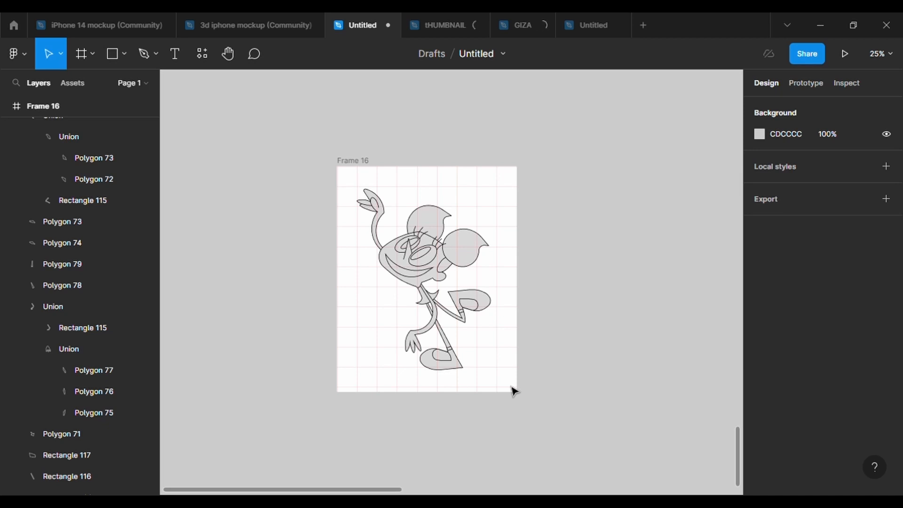
Fill the character's face with the light skin tone FDEAD9.
scroll(516, 214, "up", 3)
scroll(517, 218, "down", 1)
left_click(329, 261)
left_click(760, 375)
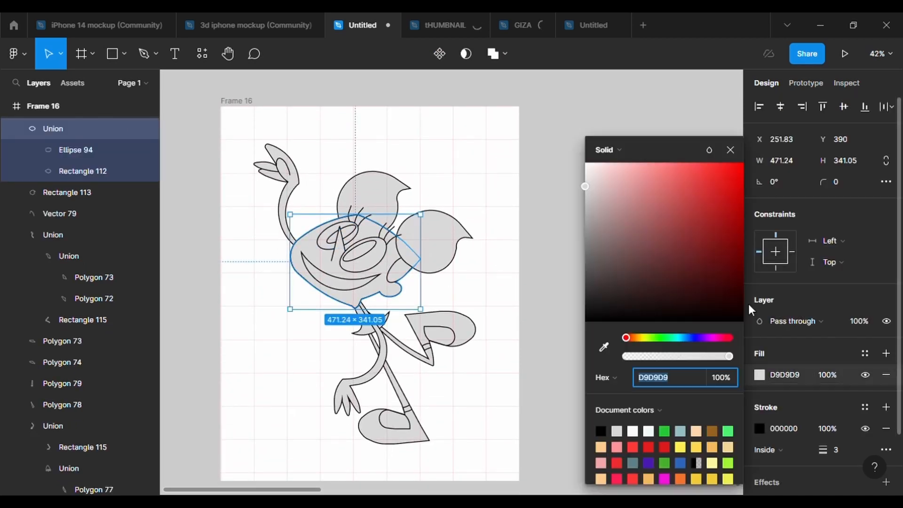
mouse_move(616, 178)
left_mouse_down()
mouse_move(602, 174)
mouse_move(618, 170)
left_mouse_up()
left_click(633, 335)
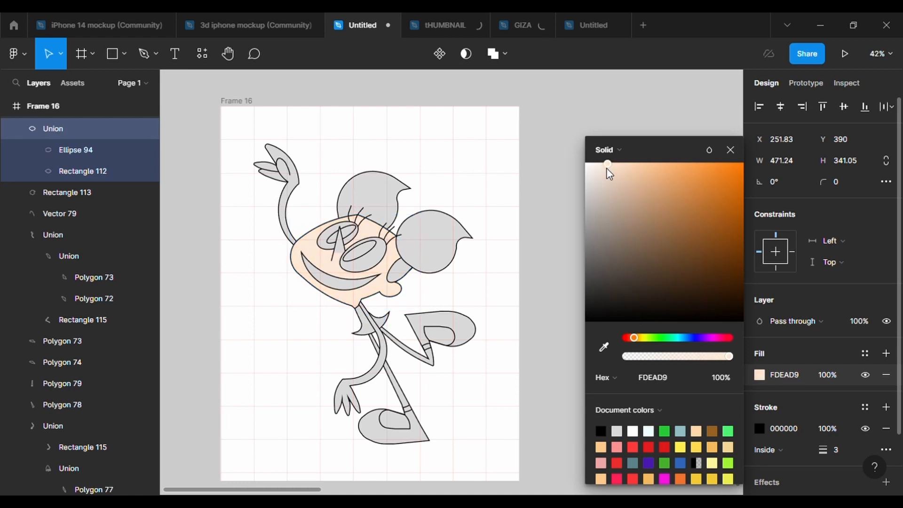
Fill the raised arm and hand with the skin tone sampled from the face.
left_click(70, 234)
left_click(759, 429)
left_click(604, 347)
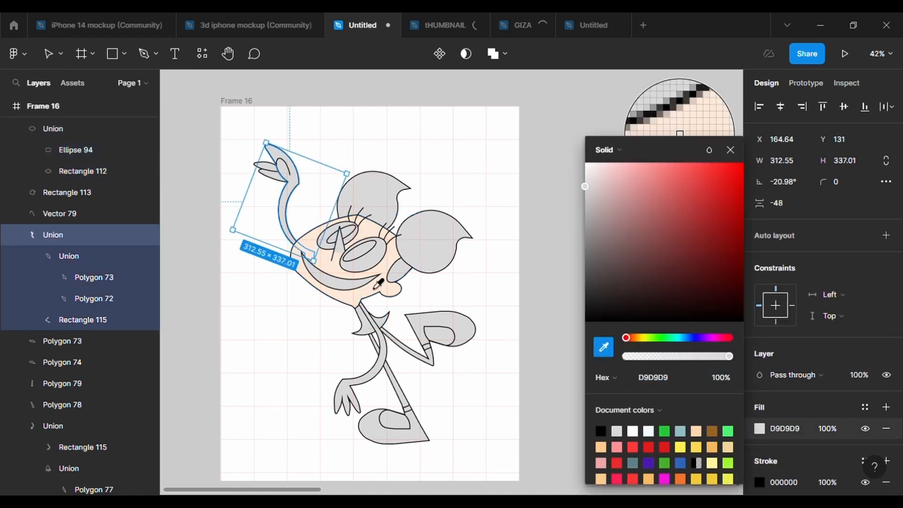
left_click(375, 287)
Fill both separate finger shapes of the raised hand with the skin tone sampled from the face.
left_click(279, 178)
left_click(760, 374)
left_click(603, 347)
left_click(391, 270)
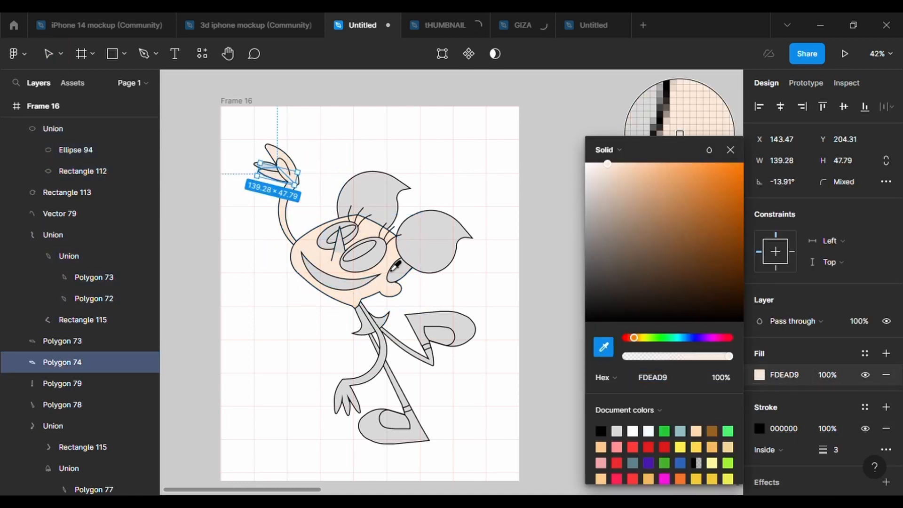
left_click(62, 340)
left_click(759, 375)
left_click(603, 347)
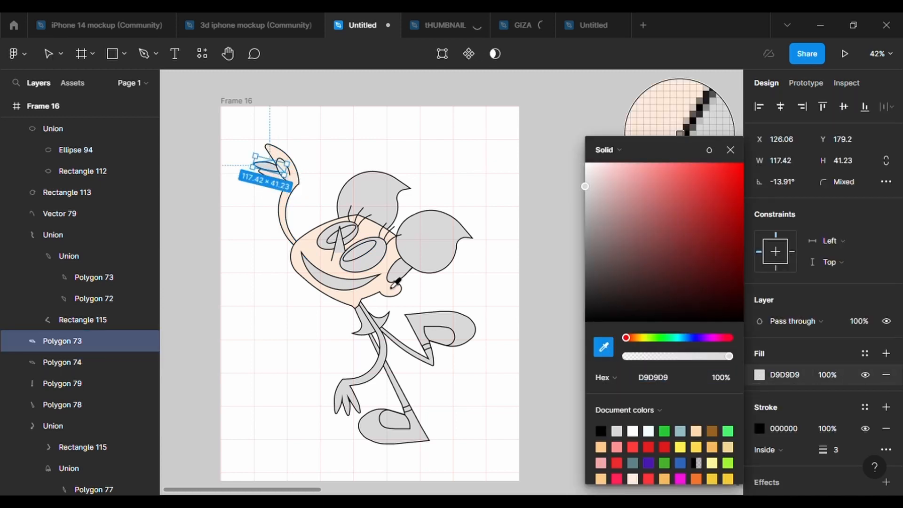
left_click(393, 284)
left_click(518, 312)
Fill the lowered arm and hand with the sampled skin tone.
left_click(369, 383)
left_click(759, 428)
left_click(603, 347)
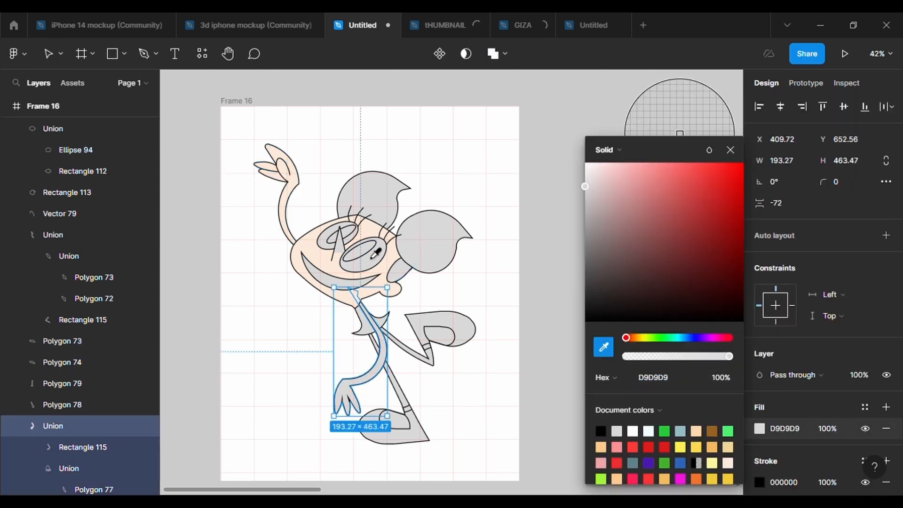
left_click(345, 254)
Fill the triangular nose shape between the eyes with the skin tone sampled from the face.
left_click(344, 251)
left_click(758, 396)
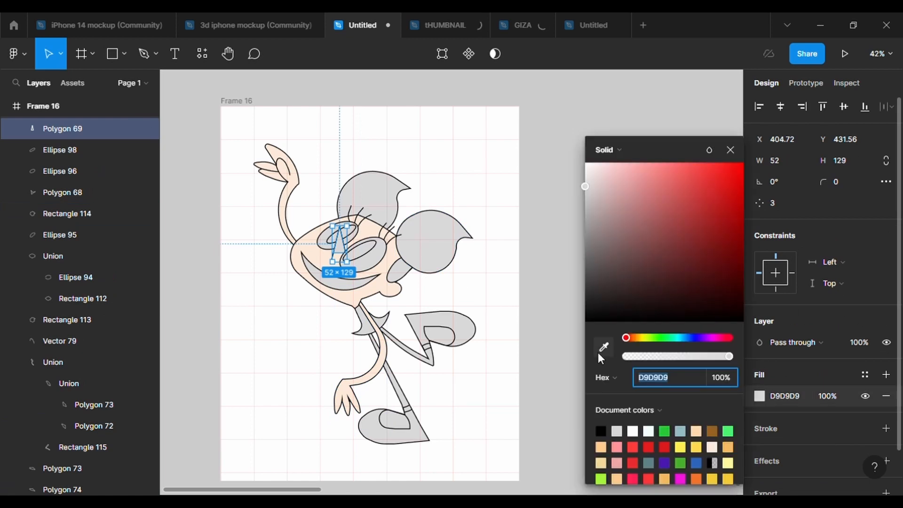
left_click(604, 347)
left_click(389, 289)
left_click(395, 332)
Fill the large outer ellipses of both eyes with white.
left_click(361, 263)
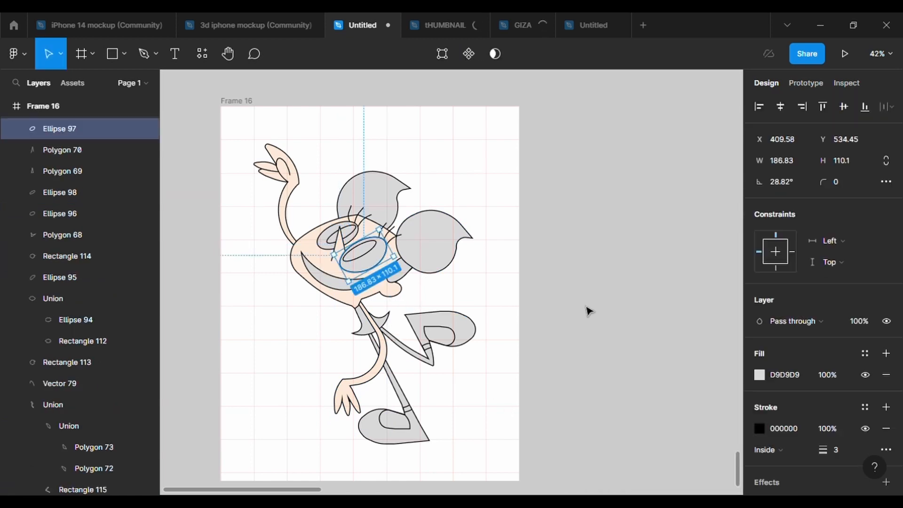
left_click(757, 375)
left_click_drag(610, 217, 567, 141)
left_click(60, 214)
left_click(759, 375)
left_click(551, 149)
Fill the front eye's iris with light blue C2F0FF and apply the same sampled colour to the other iris.
left_click(361, 252)
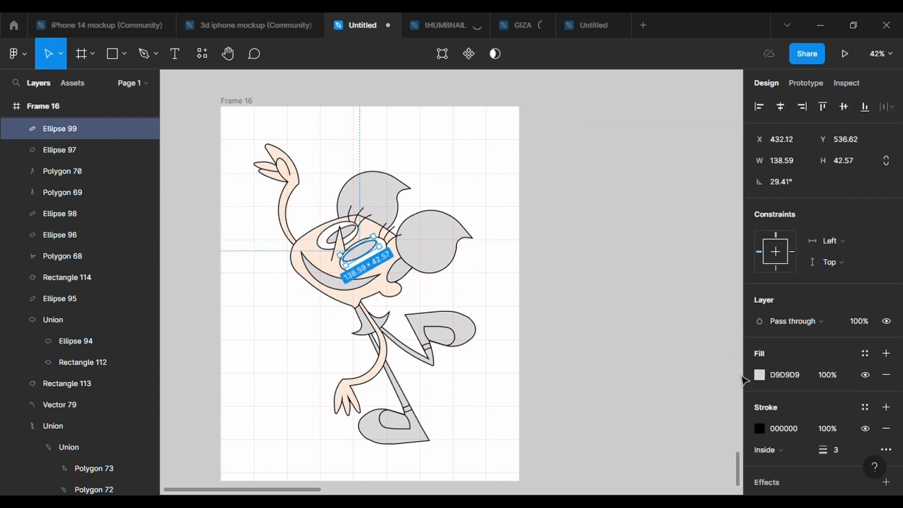
left_click(759, 375)
left_click(682, 337)
left_click(647, 225)
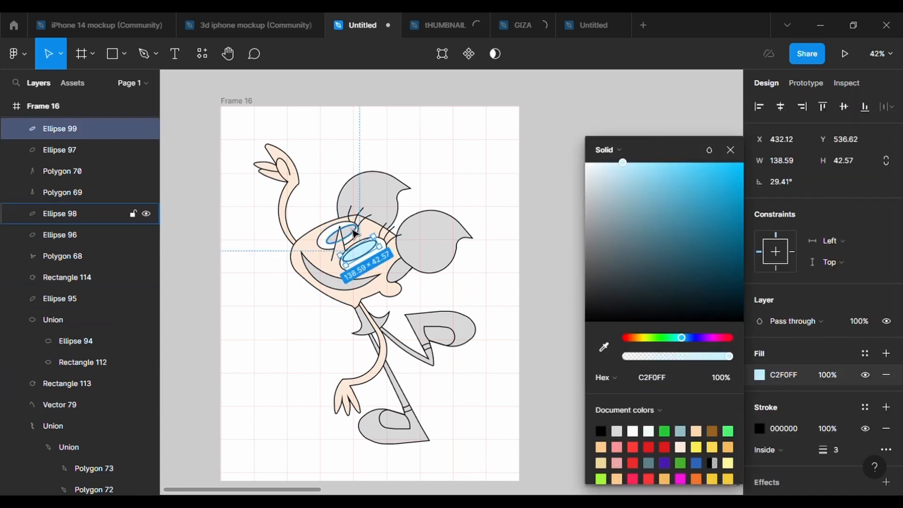
left_click(59, 213)
left_click(759, 375)
left_click(603, 347)
left_click(369, 254)
Fill the upper hair bun behind the head with yellow FCFF6D.
left_click(401, 196)
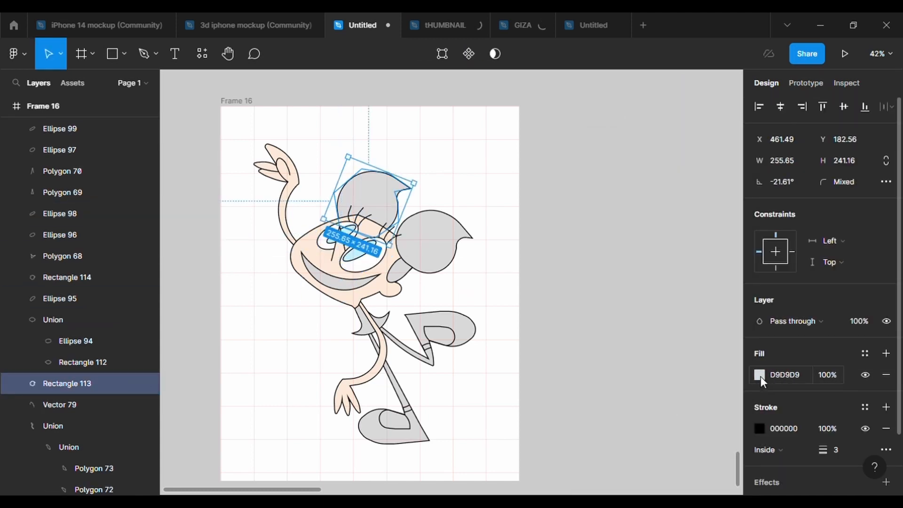
left_click(759, 375)
left_click(643, 338)
left_click(681, 171)
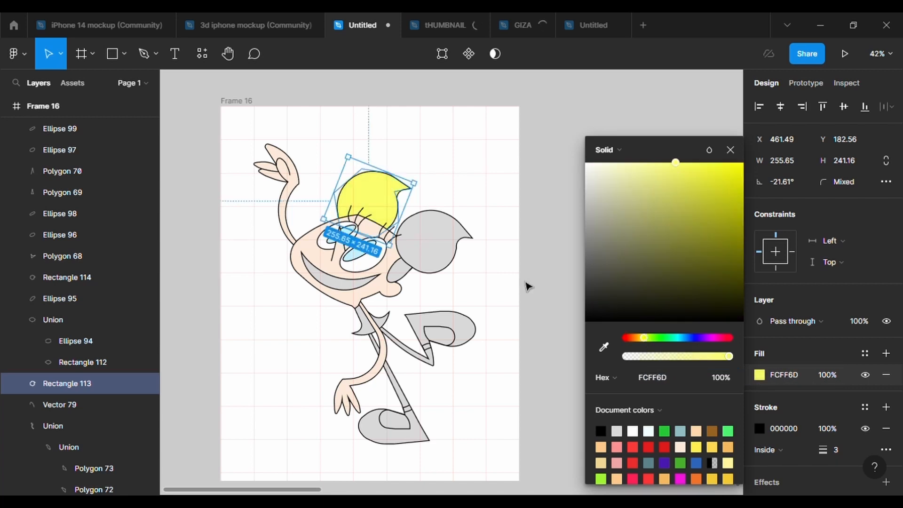
Fill the second hair bun with the yellow sampled from the first bun.
left_click(429, 245)
left_click(759, 375)
left_click(603, 347)
left_click(372, 198)
left_click(498, 356)
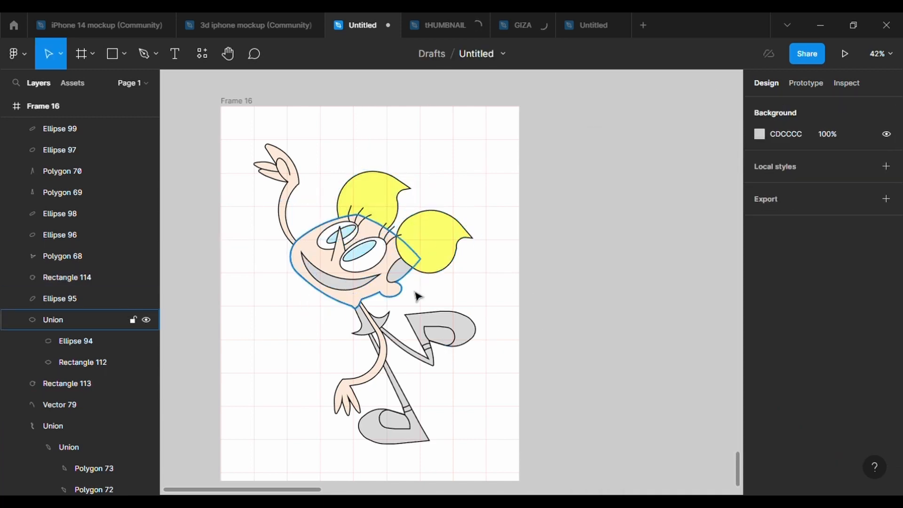
Fill the hair section between the second bun and the ear with the yellow sampled from the bun.
left_click(415, 296)
left_click(759, 375)
left_click(604, 347)
left_click(464, 258)
left_click(493, 291)
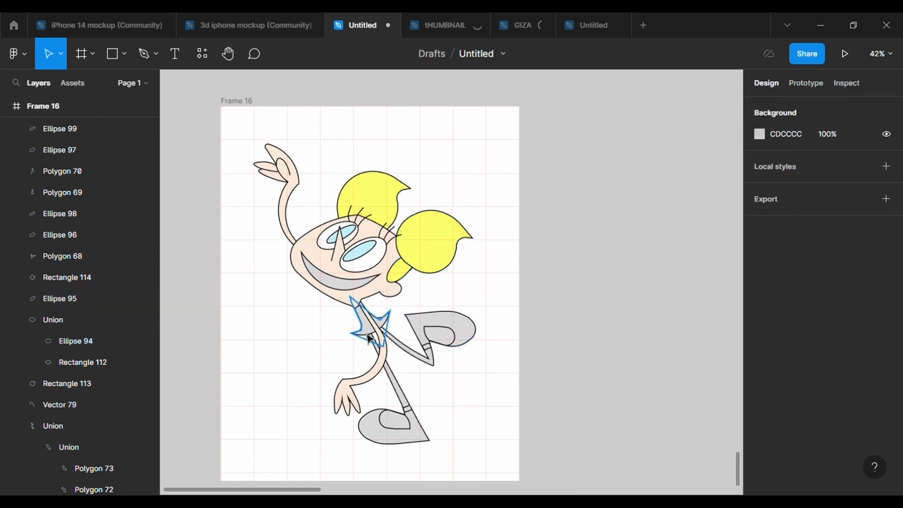
Fill the dress below the head with pink FEA1D9.
left_click(372, 325)
left_click(759, 375)
left_click(636, 162)
left_click_drag(636, 163, 648, 164)
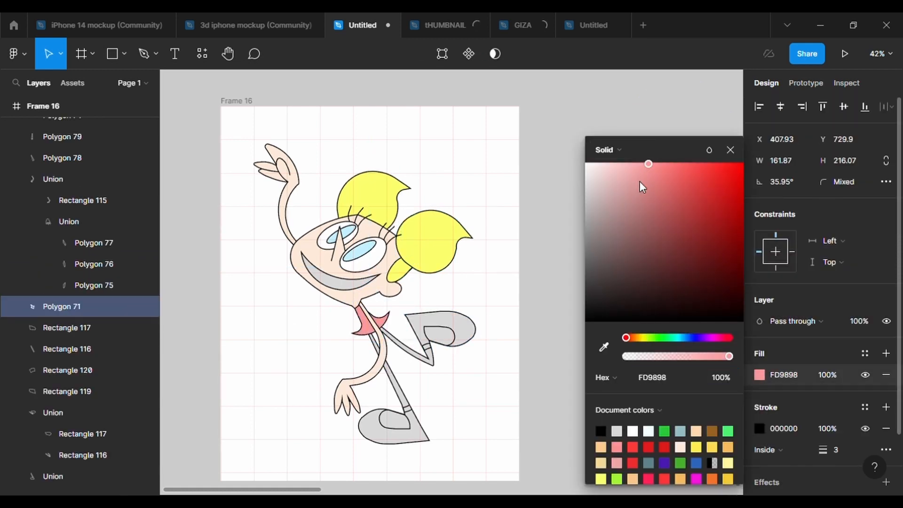
left_click_drag(712, 338, 718, 336)
left_click_drag(665, 170, 643, 162)
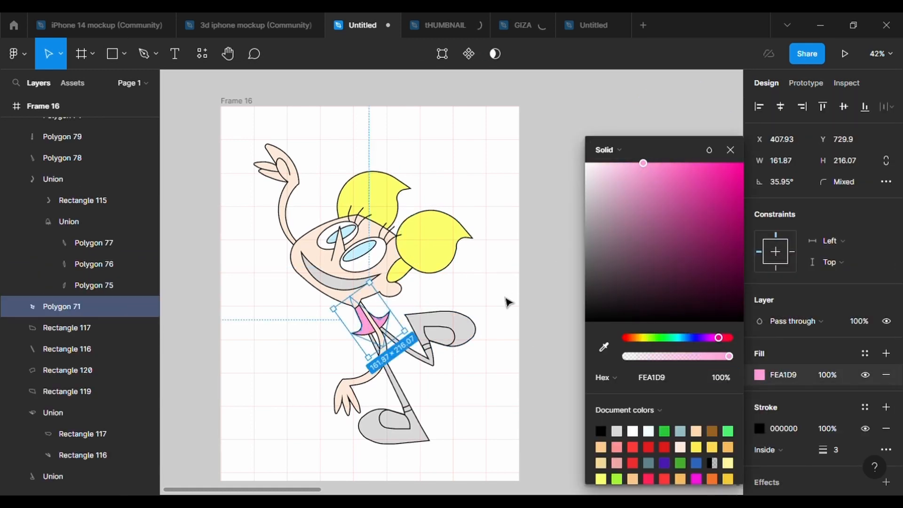
Fill the standing leg and its shoe with the pink sampled from the dress.
left_click(407, 442)
left_click(759, 374)
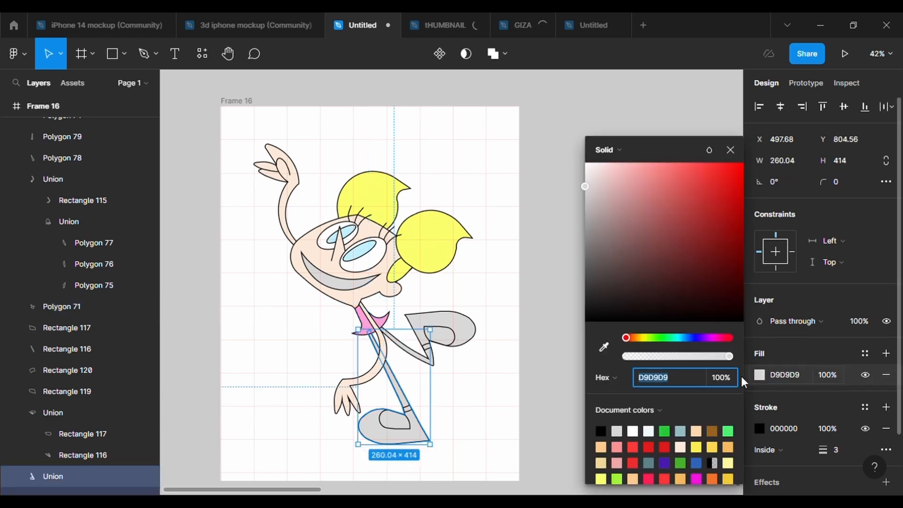
left_click(604, 347)
left_click(368, 324)
left_click(512, 408)
Add a white fill to the rounded opening shape inside the standing leg's shoe.
left_click(409, 404)
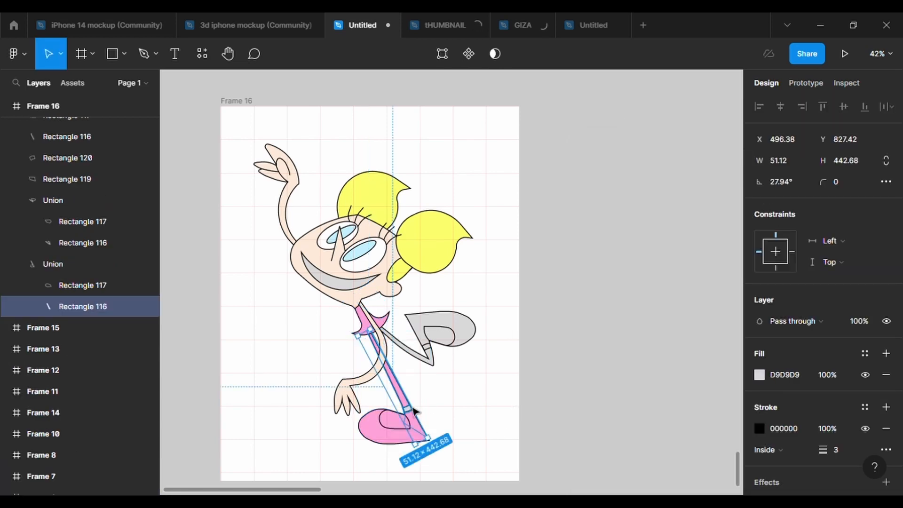
scroll(409, 404, "up", 5)
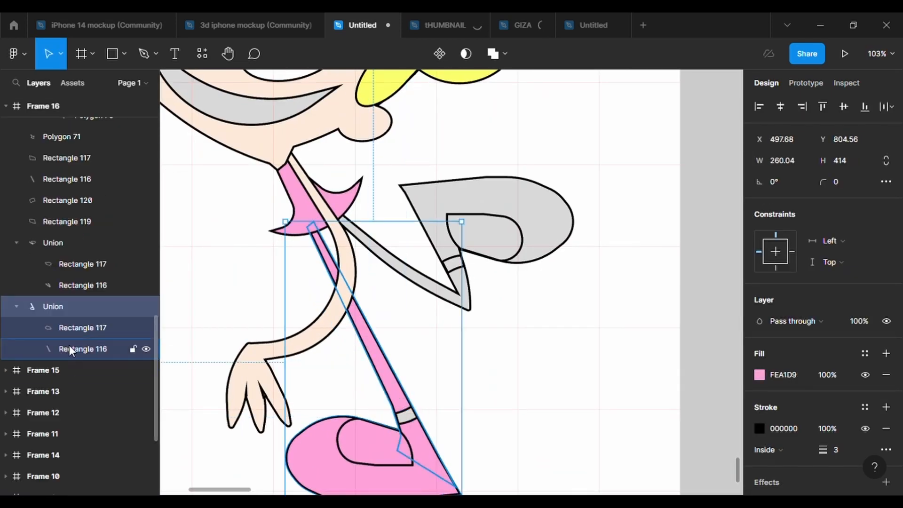
left_click(405, 416)
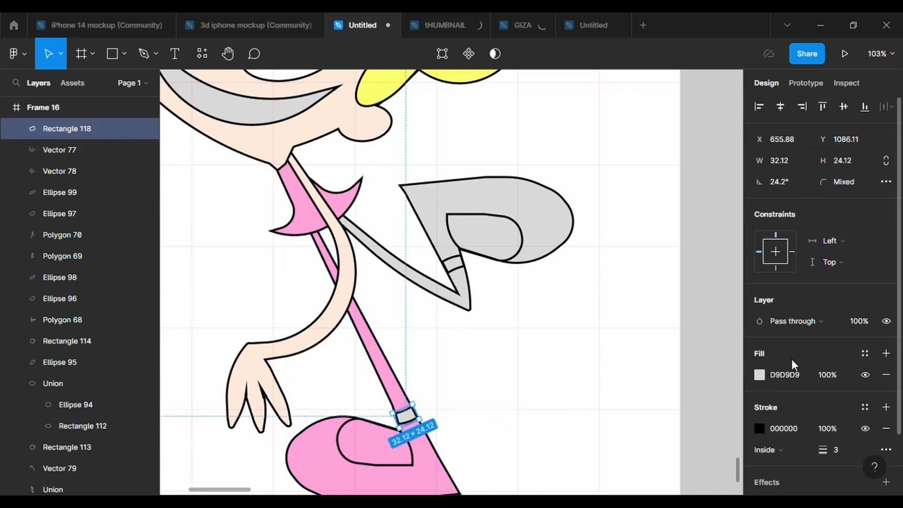
left_click(347, 454)
double_click(382, 468)
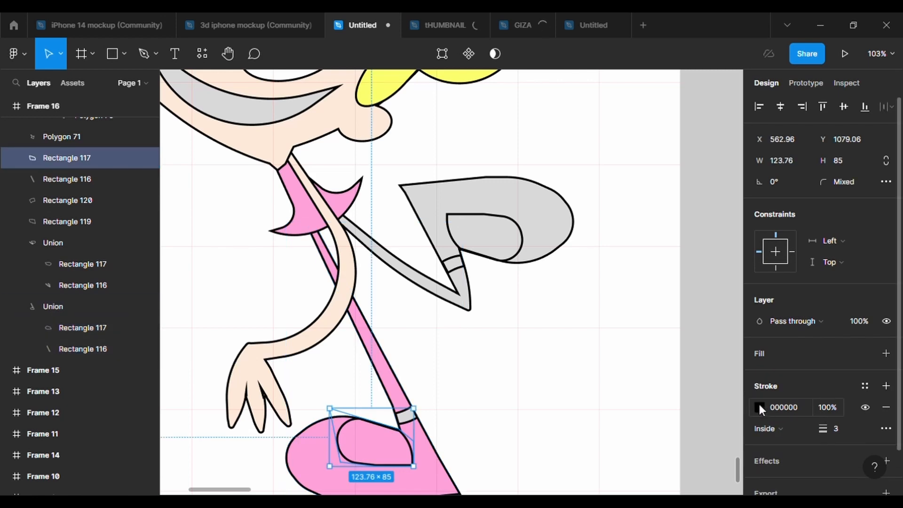
left_click(759, 354)
left_click(758, 375)
left_click(517, 301)
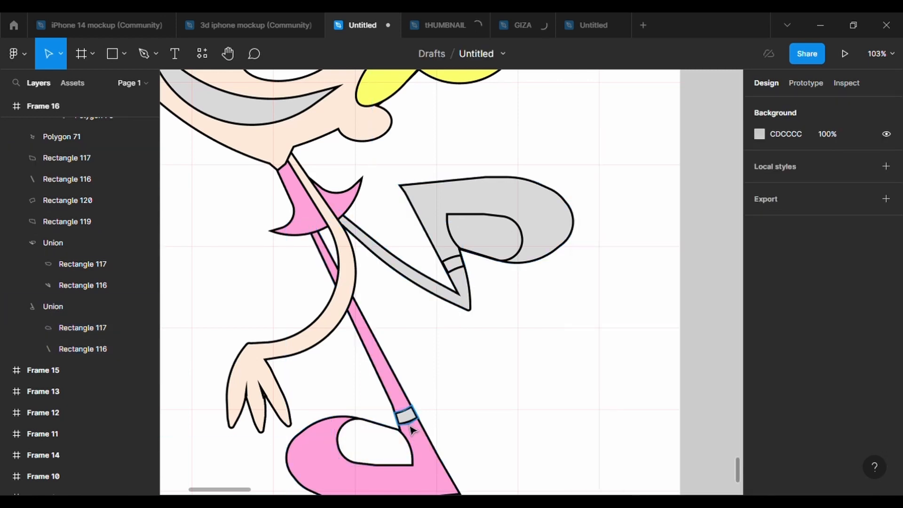
Fill the standing leg's ankle band with white.
left_click(406, 415)
left_click(759, 375)
left_click(518, 299)
Fill the raised, bent leg and its shoe with the pink sampled from the standing leg's shoe.
left_click(509, 198)
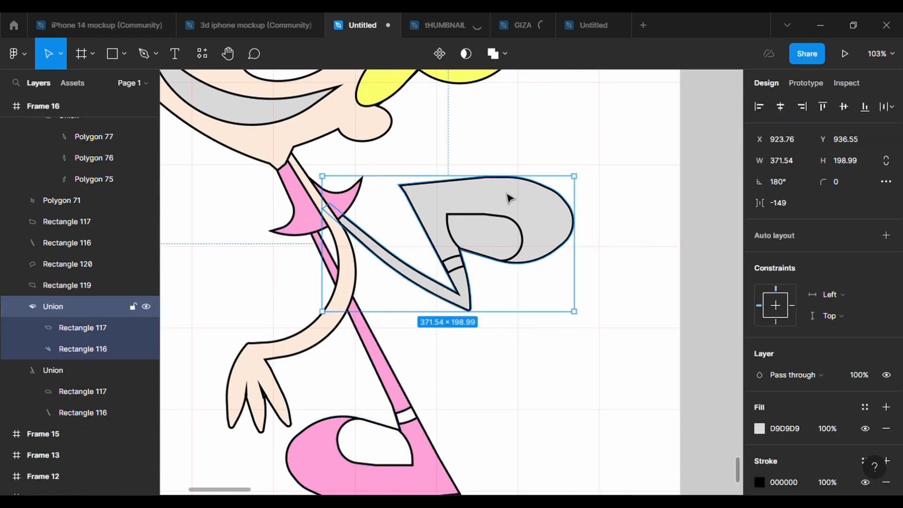
left_click(759, 428)
left_click(602, 349)
left_click(426, 451)
left_click(515, 300)
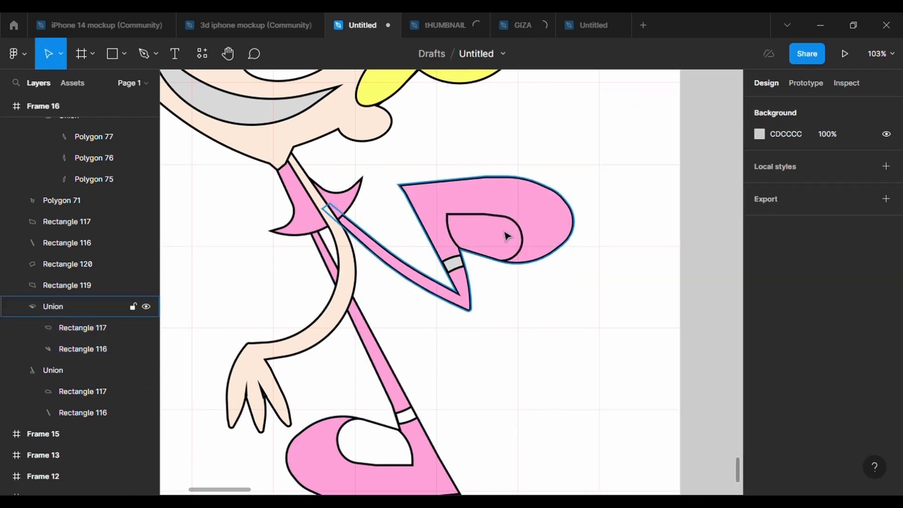
Add a white FFFFFF fill to the rounded opening shape inside the raised shoe.
left_click(522, 237)
left_click(885, 353)
left_click(758, 375)
type("FFFFFF")
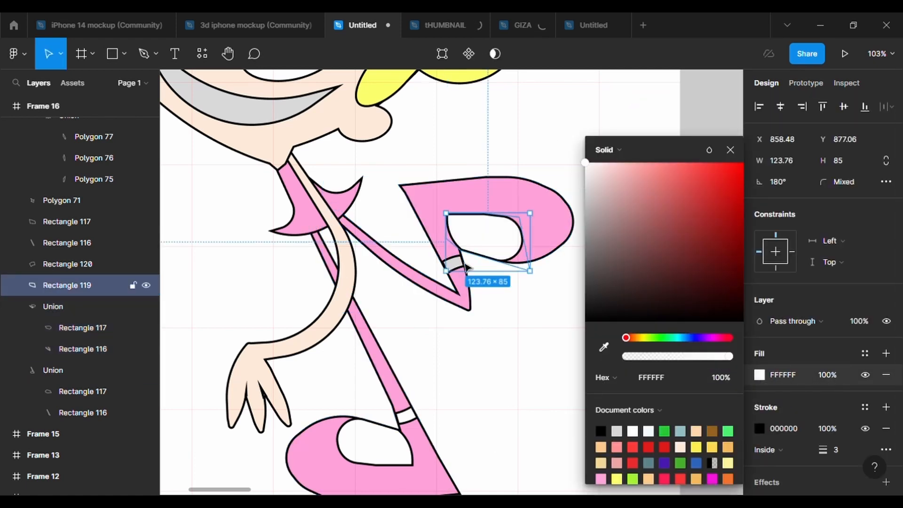
Fill the raised leg's ankle band with white FFFFFF.
left_click(67, 264)
left_click(759, 375)
type("FFFFFF")
left_click(512, 317)
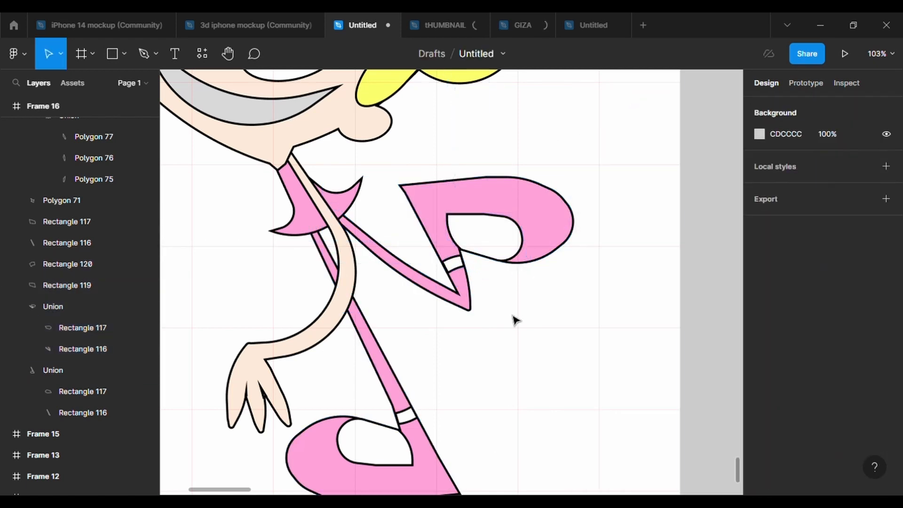
scroll(516, 320, "down", 5)
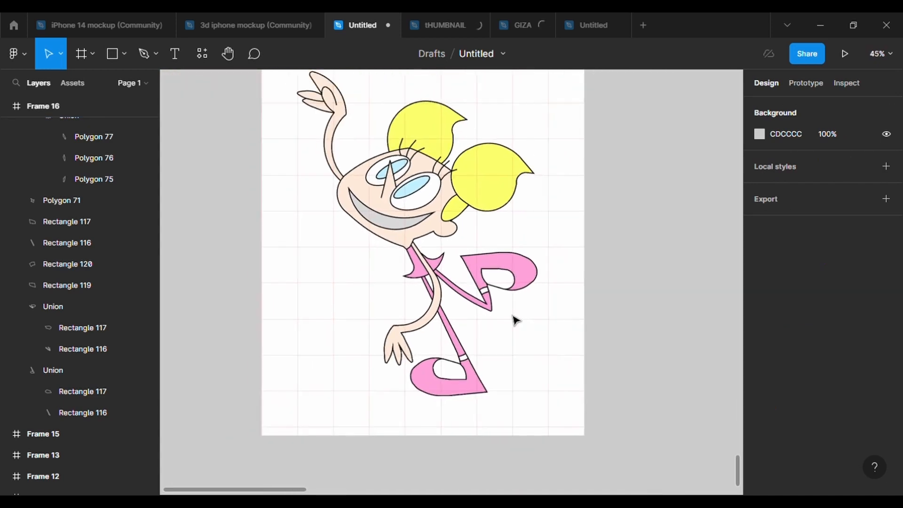
Fill the smiling mouth with light red FF8D8D.
left_click(395, 228)
left_click(759, 375)
left_click(655, 162)
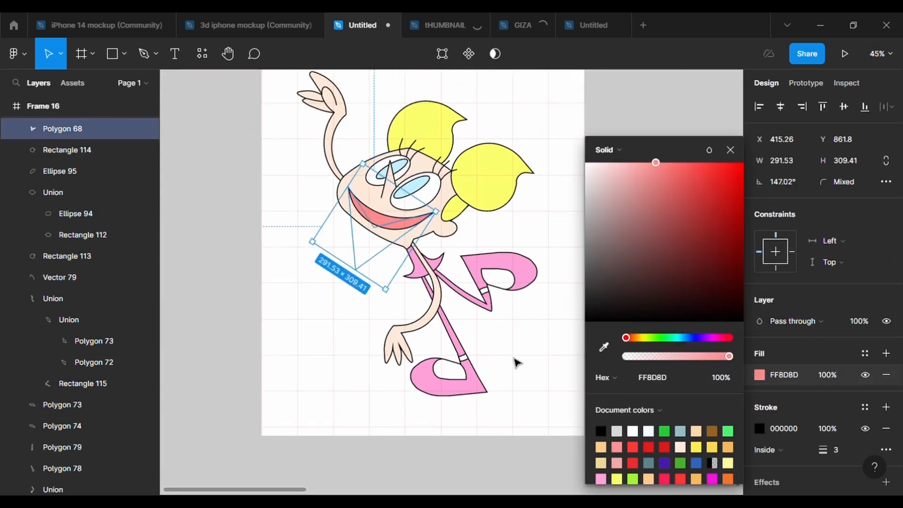
scroll(491, 375, "up", 4)
left_click(437, 330)
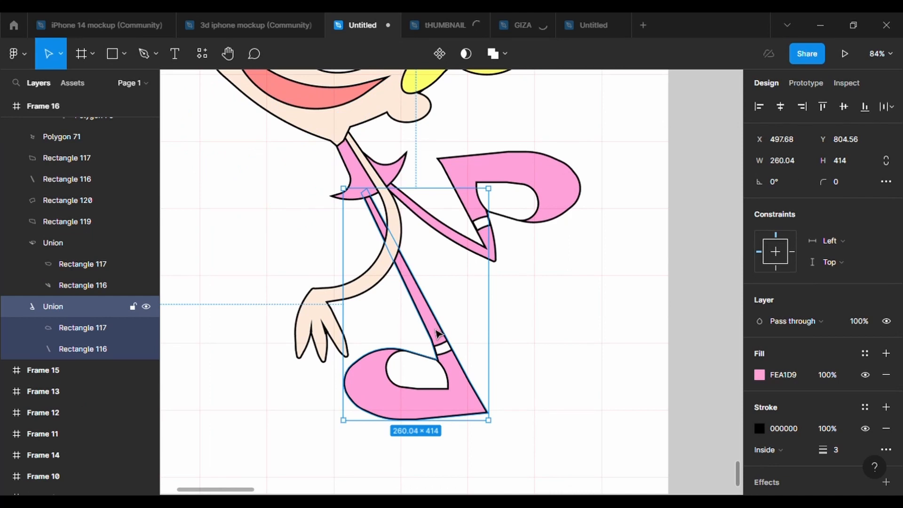
double_click(437, 335)
double_click(438, 337)
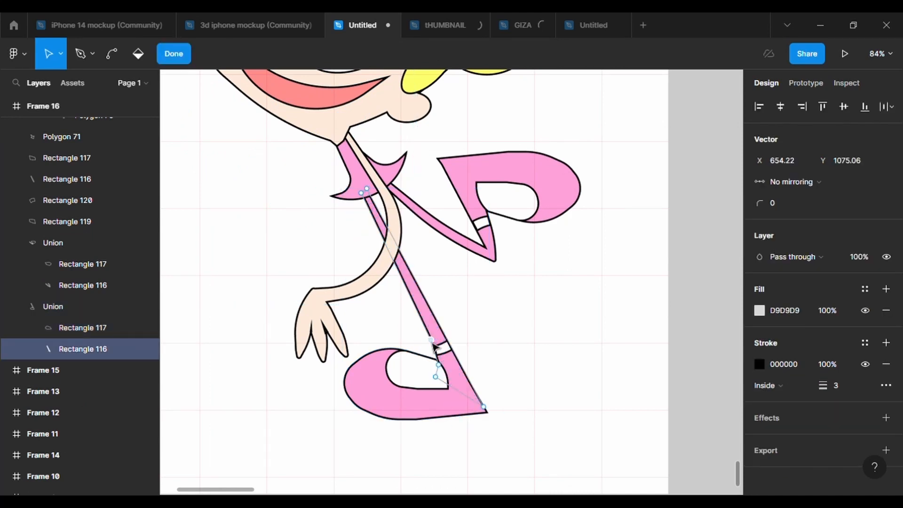
left_click_drag(429, 304, 448, 344)
key("ctrl+z")
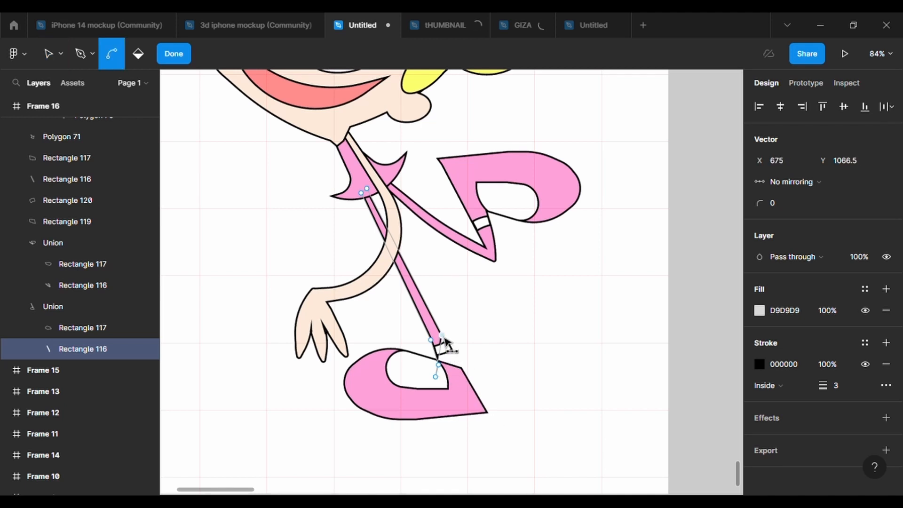
key("ctrl+z")
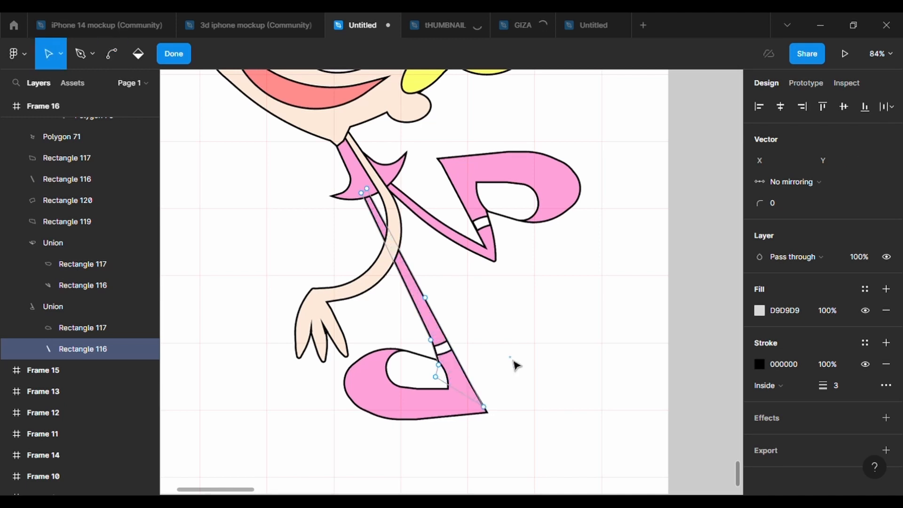
Duplicate the standing leg's strip and move the copy's lower points up so it ends just above the ankle band.
left_click(516, 365)
key("ctrl+v")
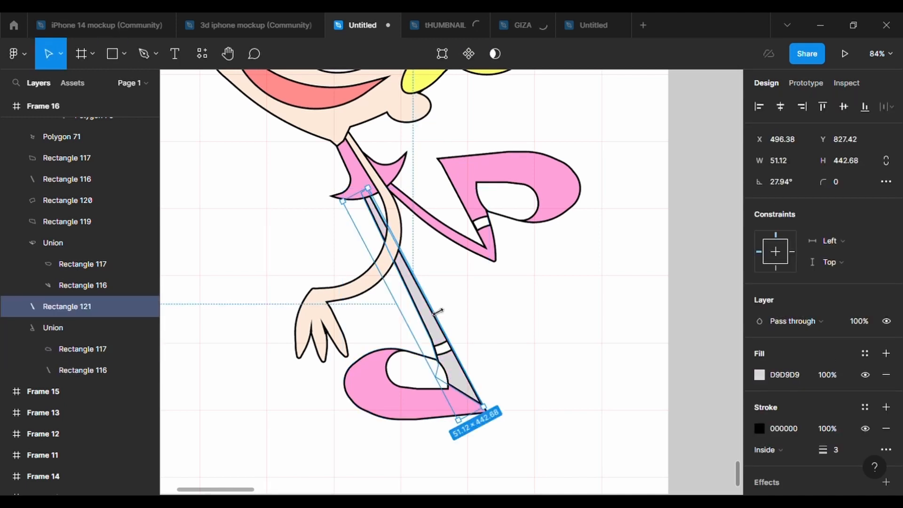
key("Return")
scroll(486, 317, "up", 5)
scroll(425, 386, "down", 2)
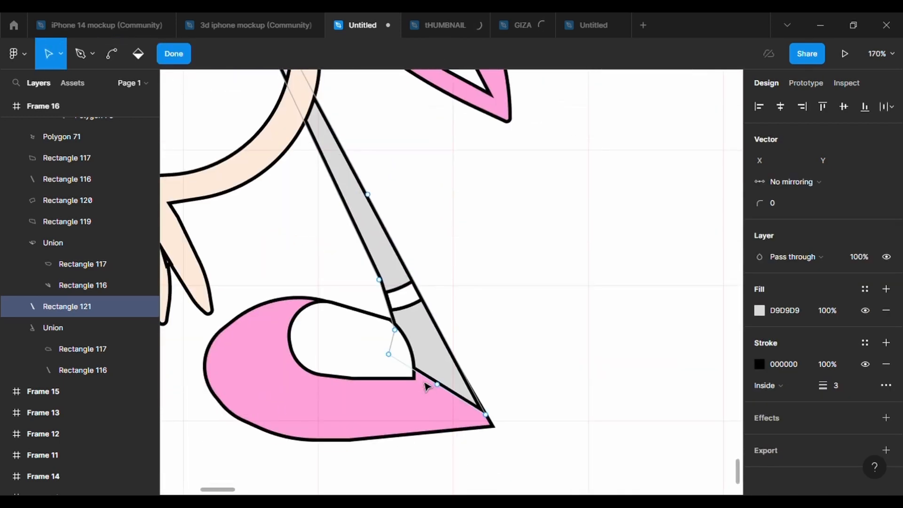
left_click_drag(427, 304, 407, 268)
left_click_drag(486, 414, 425, 300)
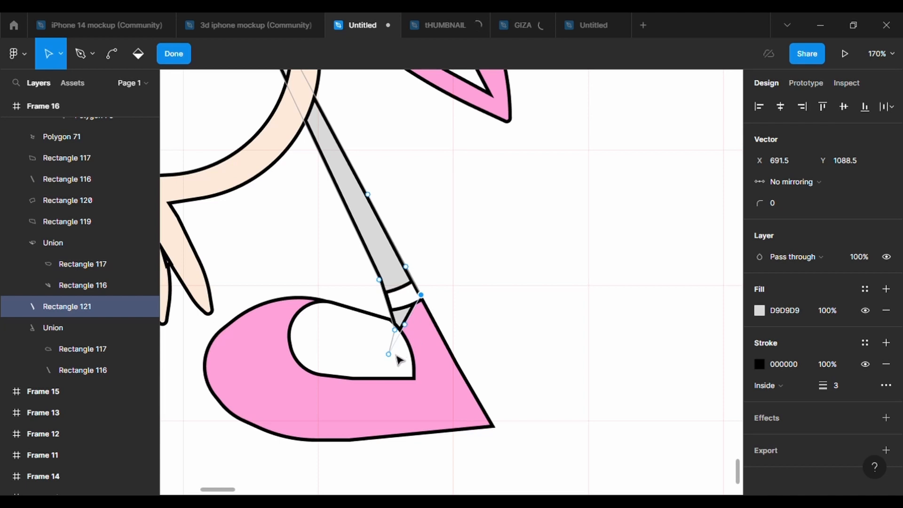
left_click_drag(394, 361, 398, 338)
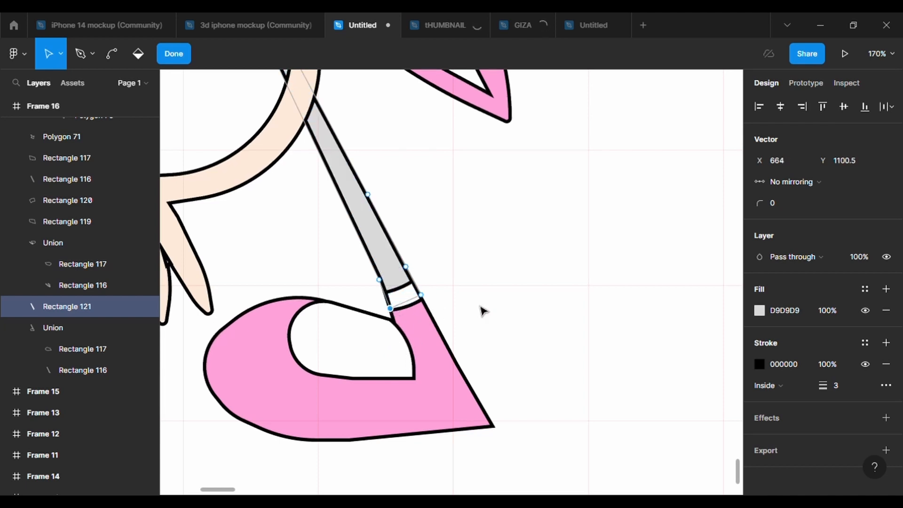
left_click(759, 311)
left_click_drag(421, 294, 413, 274)
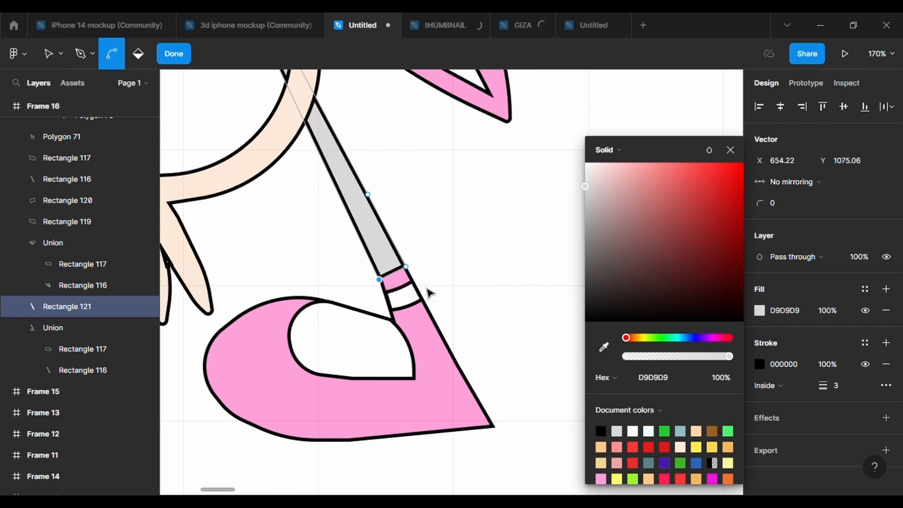
Fill the shortened copy of the standing leg with white FFFFFF and finish editing it.
scroll(428, 292, "down", 1)
scroll(416, 291, "up", 2)
left_click_drag(588, 185, 566, 149)
scroll(503, 364, "down", 3)
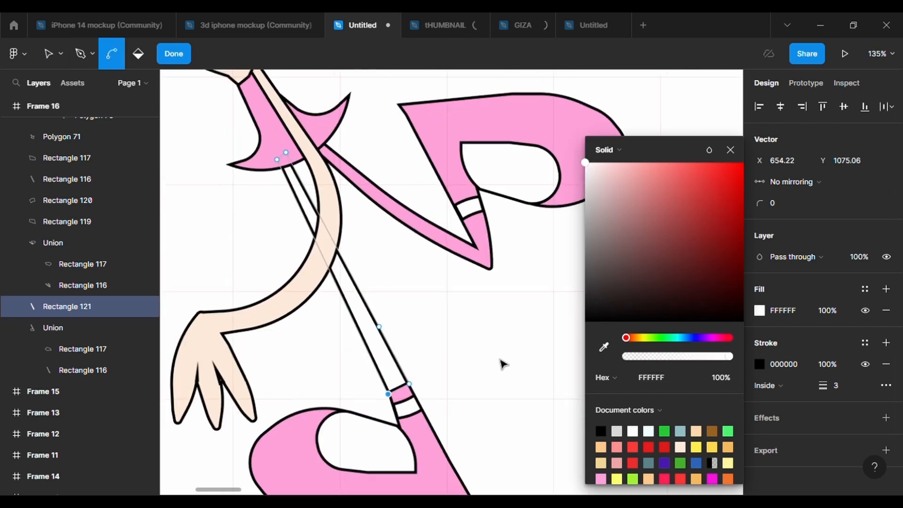
key("Return")
Duplicate the raised leg's strip and pull the copy's shoe-end points back to just short of the ankle band.
scroll(502, 363, "right", 3)
double_click(416, 284)
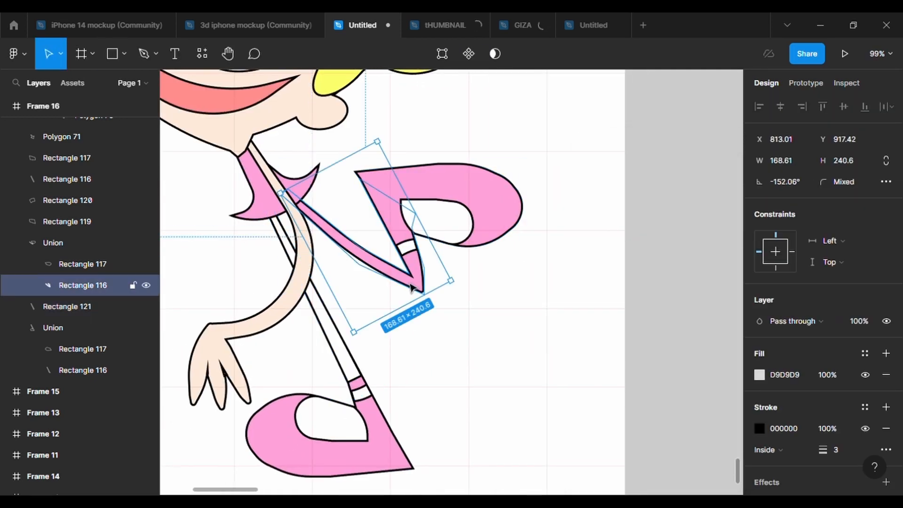
key("ctrl+c")
key("ctrl+v")
left_click(443, 55)
scroll(422, 227, "up", 2)
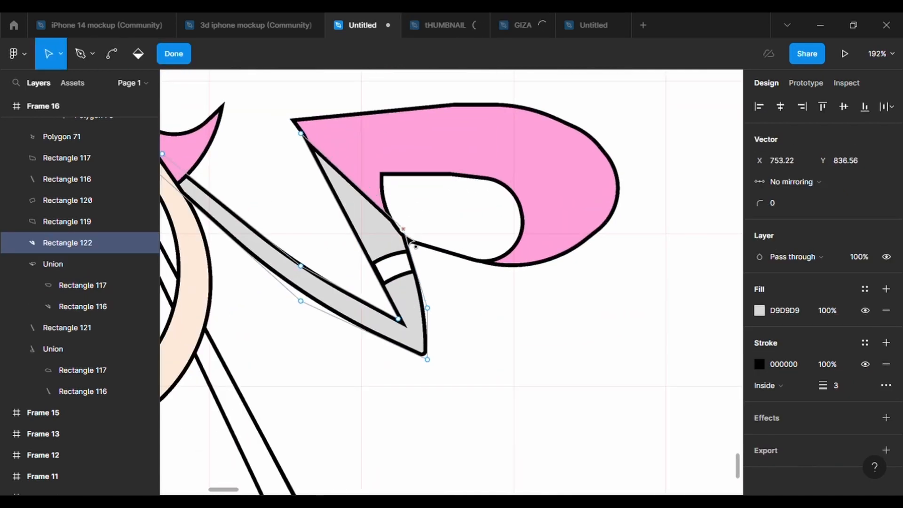
left_click_drag(301, 134, 388, 281)
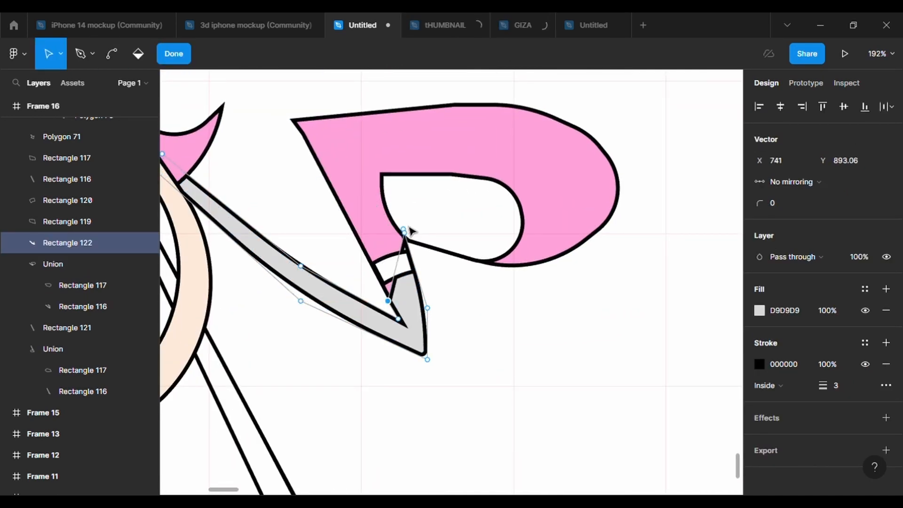
left_click_drag(404, 232, 421, 301)
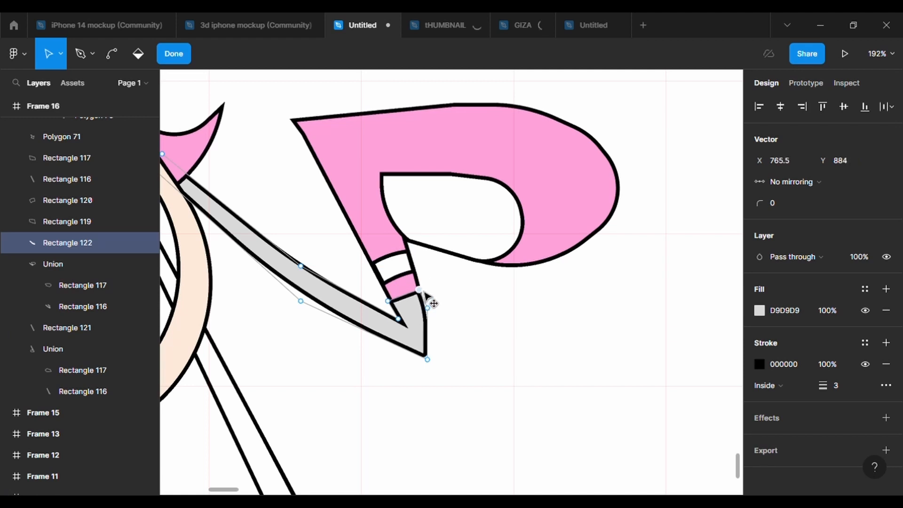
key("Escape")
left_click(556, 361)
Adjust the raised leg copy's inner corner point near the ankle so it lines up with the leg outline.
left_click(422, 307)
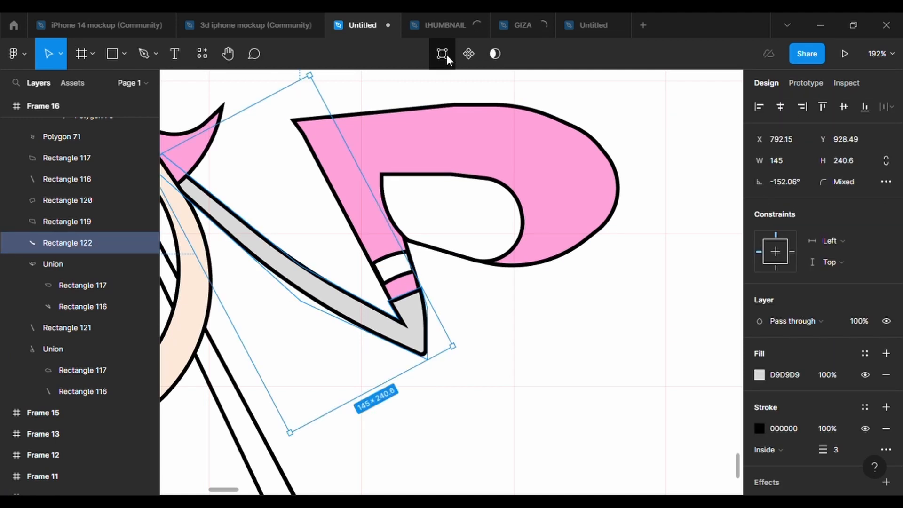
left_click(442, 54)
scroll(442, 325, "up", 5)
left_click(301, 265)
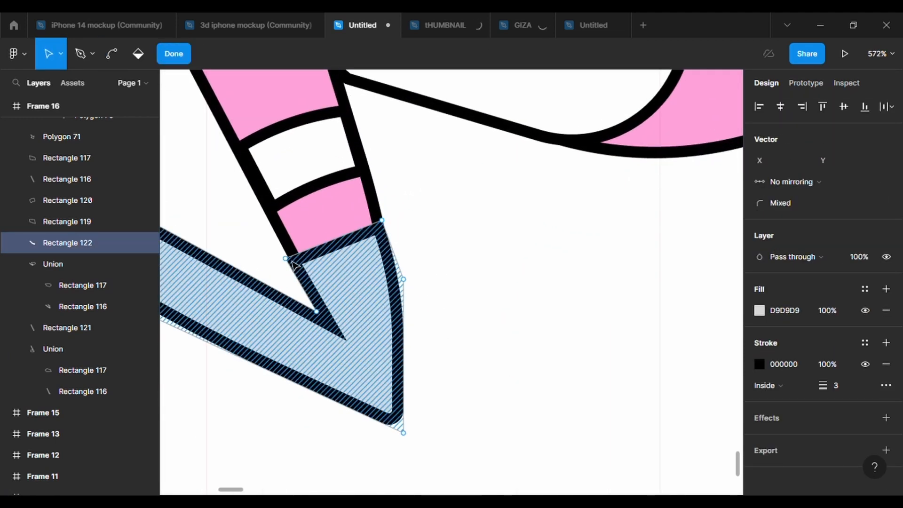
key("ctrl+z")
left_click_drag(286, 258, 288, 254)
key("Escape")
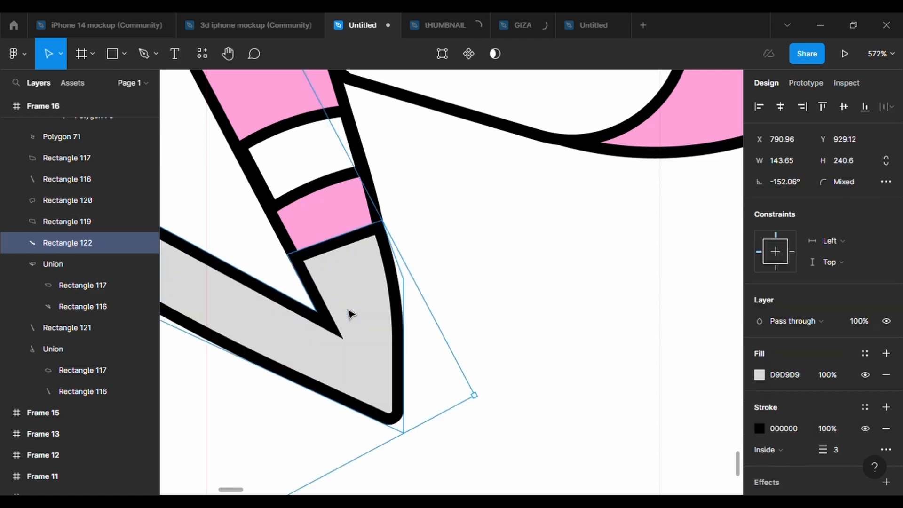
Fill the shortened copy of the raised leg with white.
left_click(758, 375)
left_click(530, 369)
scroll(531, 369, "down", 8)
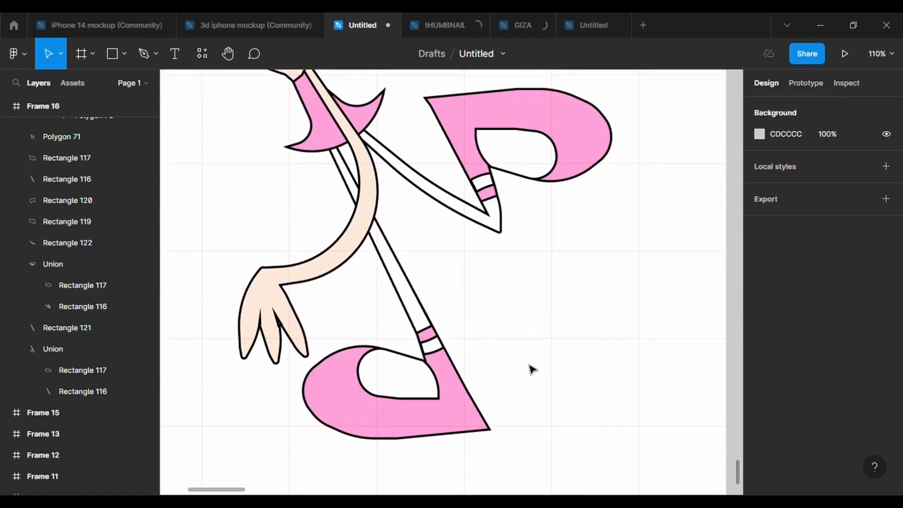
Change the fill of the raised leg-and-shoe shape to a deeper pink, F585A7.
scroll(532, 369, "down", 4)
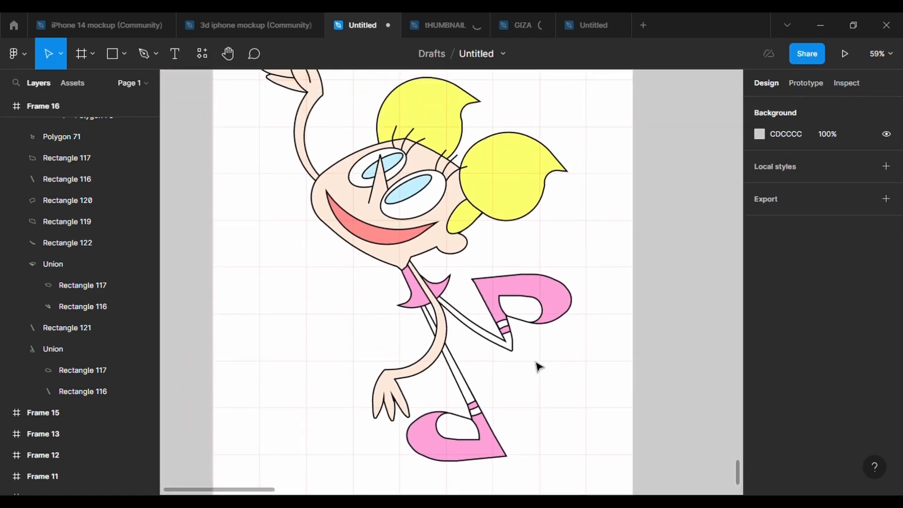
left_click(563, 313)
left_click(759, 429)
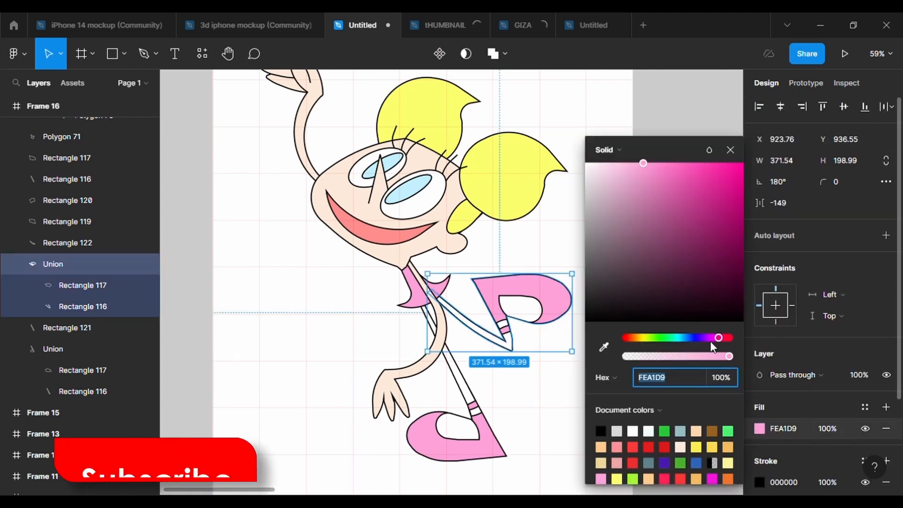
left_click(658, 173)
Recolour the standing leg-and-shoe shape and the dress with the F585A7 pink sampled from the raised shoe.
left_click(471, 447)
left_click(759, 375)
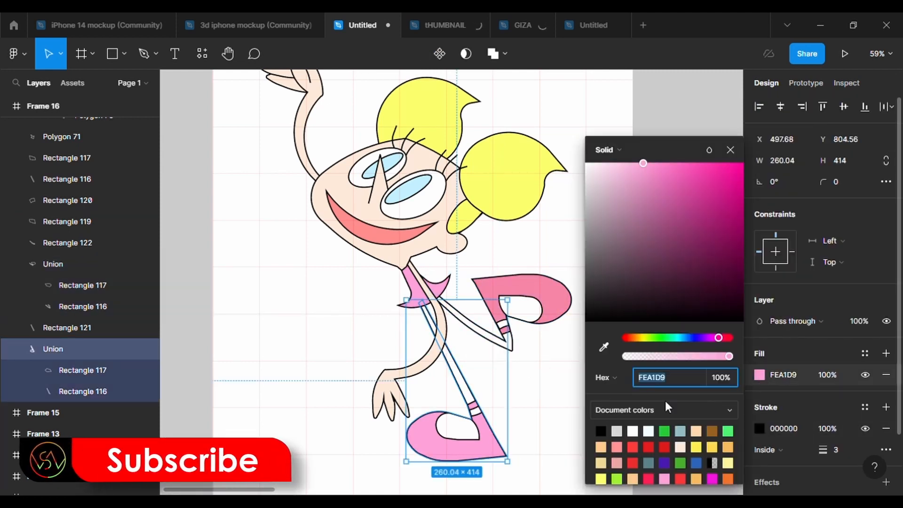
left_click(603, 346)
left_click(562, 306)
left_click(417, 294)
left_click(759, 375)
left_click(604, 347)
left_click(558, 308)
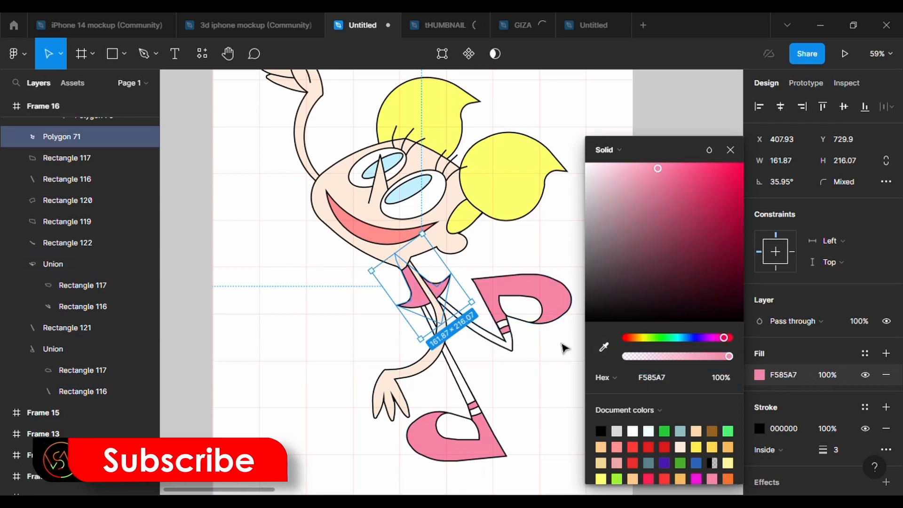
left_click(557, 362)
left_click(484, 443)
left_click(589, 378)
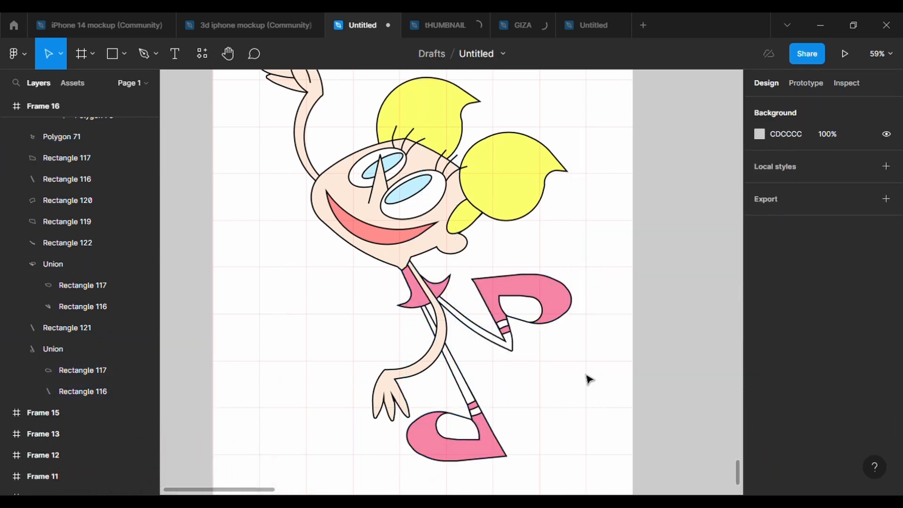
Draw a curved line about 36 × 14.5 across the upper part of the dress with the Pen tool.
scroll(588, 379, "up", 2)
key("p")
scroll(441, 306, "up", 10)
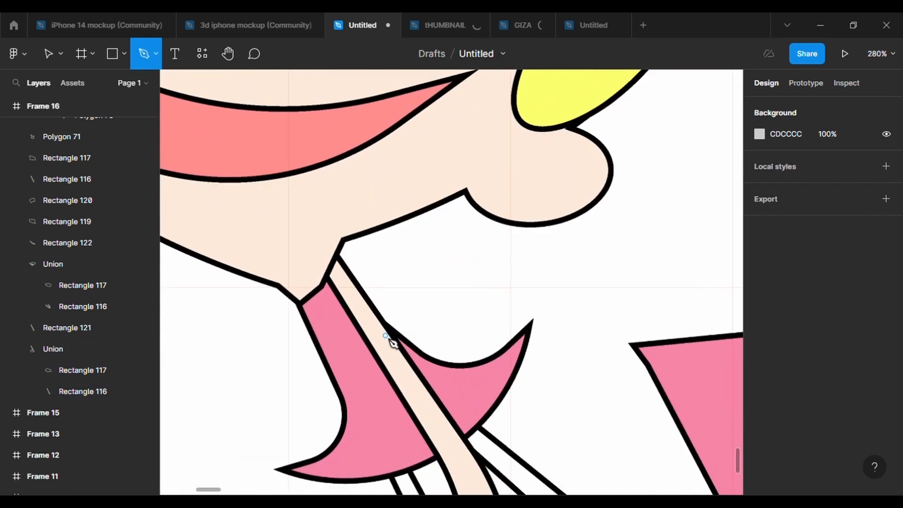
left_click(325, 360)
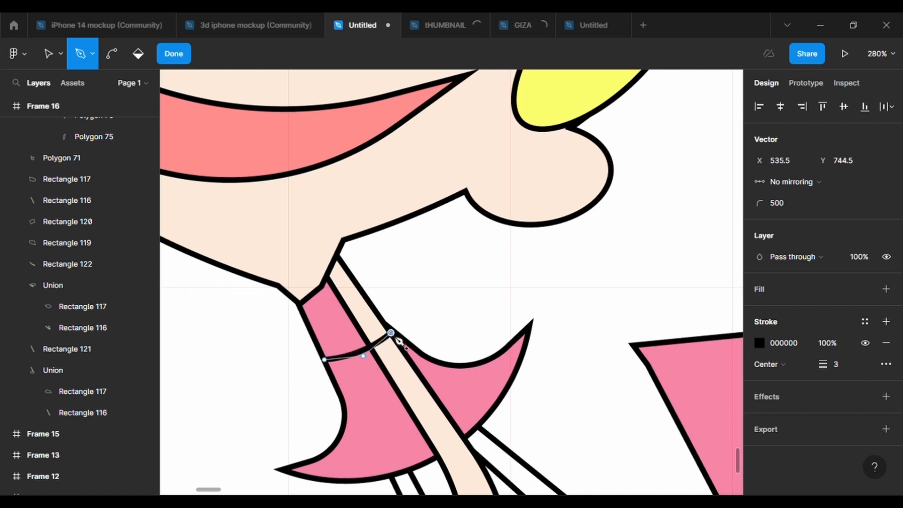
key("Escape")
key("Escape")
Send the curved neckline stroke to the back, followed by the pink dress shape so it lies beneath the line.
left_click(349, 355)
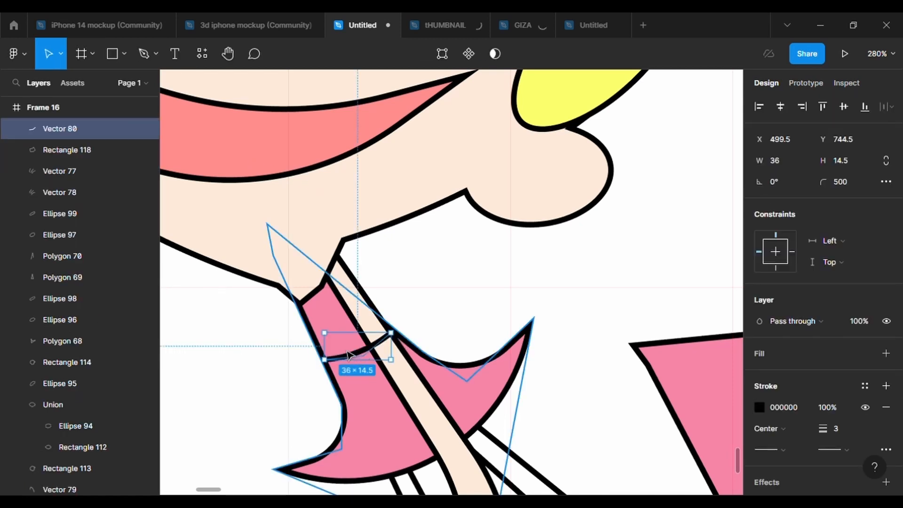
right_click(350, 355)
left_click(384, 224)
left_click(375, 405)
right_click(375, 405)
left_click(404, 225)
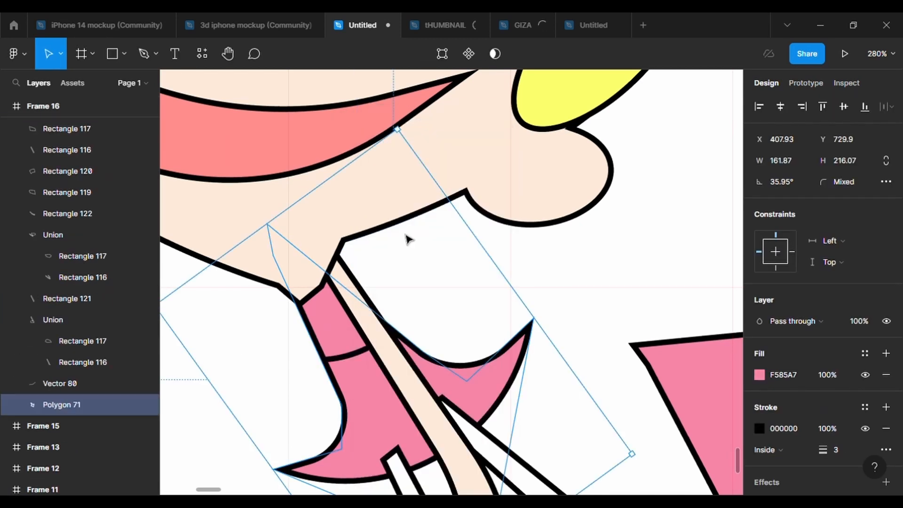
Select the raised leg's pieces together with both leg-and-shoe shapes and send them behind the dress.
left_click(544, 254)
scroll(545, 256, "down", 5)
scroll(546, 255, "down", 2)
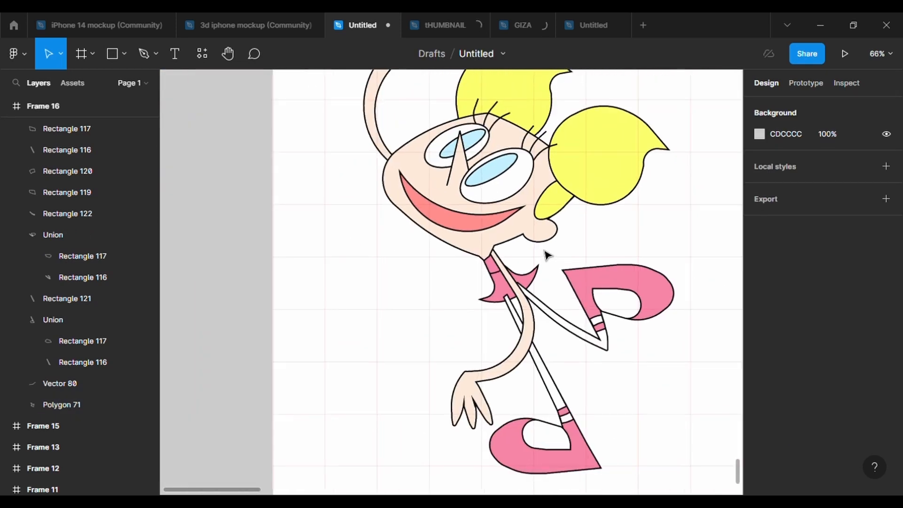
left_click_drag(711, 291, 570, 420)
right_click(562, 418)
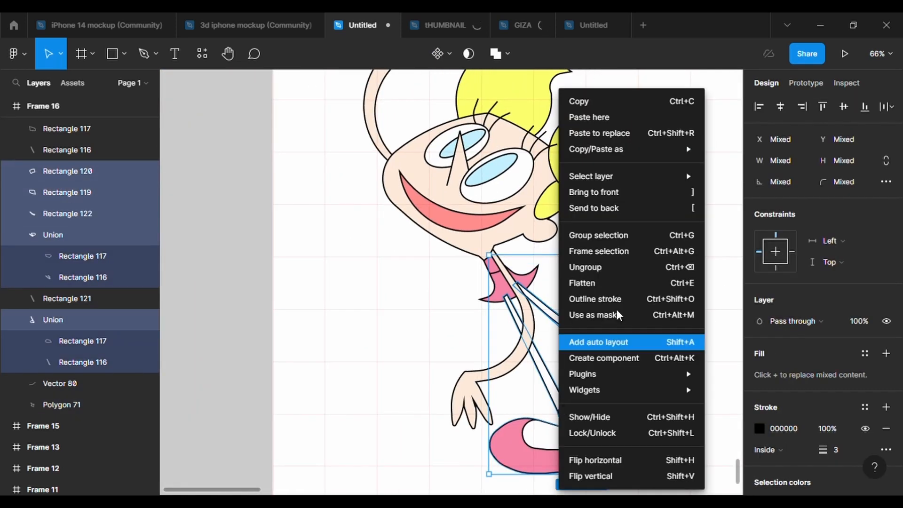
left_click(611, 208)
left_click(559, 400)
right_click(557, 400)
left_click(637, 231)
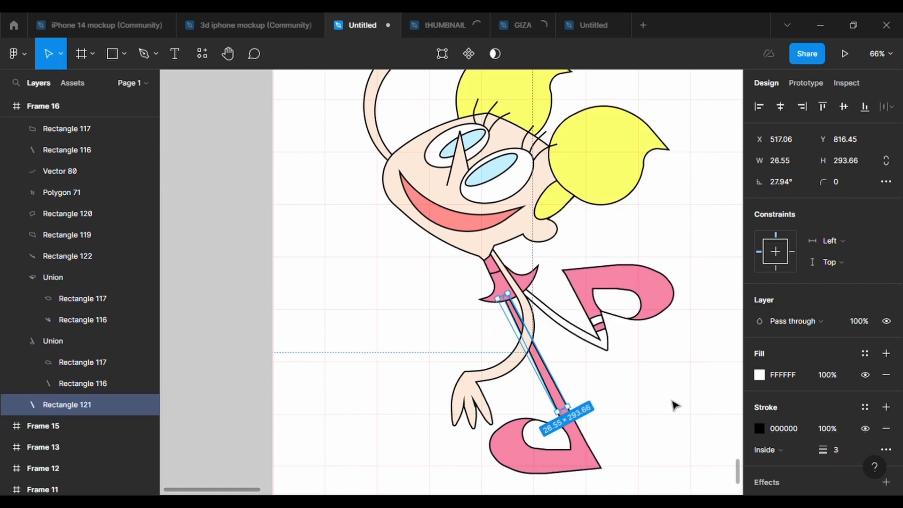
key("ctrl+z")
Select all pieces of the standing leg and its shoe and send them to the back together.
left_click_drag(640, 481, 489, 287)
right_click(548, 301)
left_click(563, 205)
left_click(617, 431)
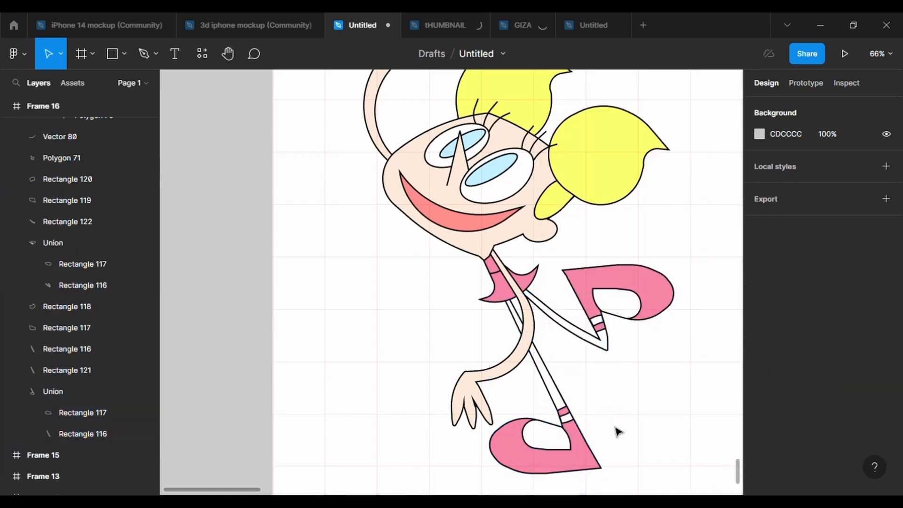
Draw an ellipse about 85 × 60 over the mouth's lower edge and reduce it to its upper half with a -50% sweep.
scroll(617, 431, "up", 1)
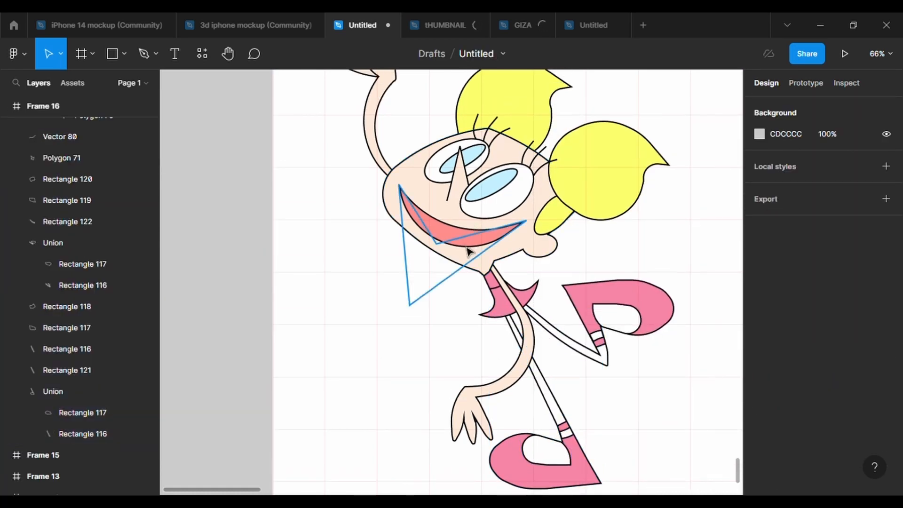
scroll(458, 280, "up", 5)
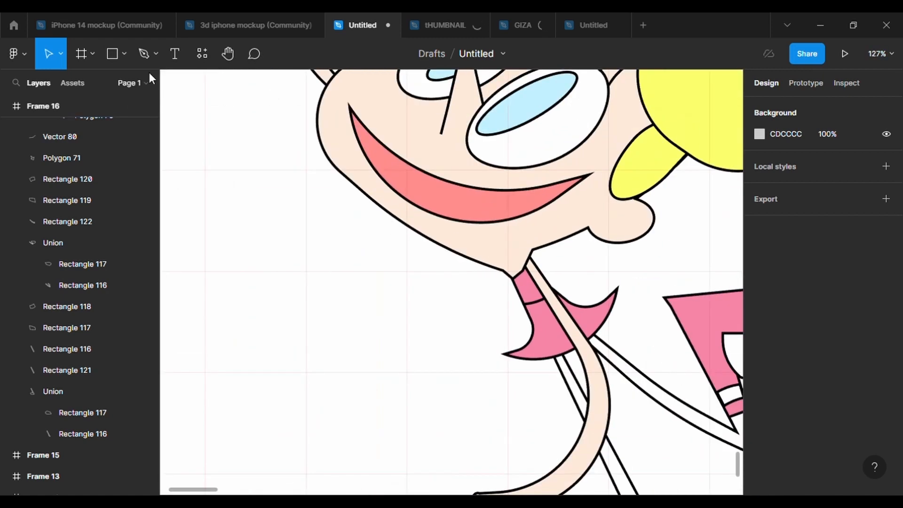
left_click(123, 53)
left_click(123, 134)
scroll(488, 202, "up", 3)
left_click_drag(437, 157, 550, 237)
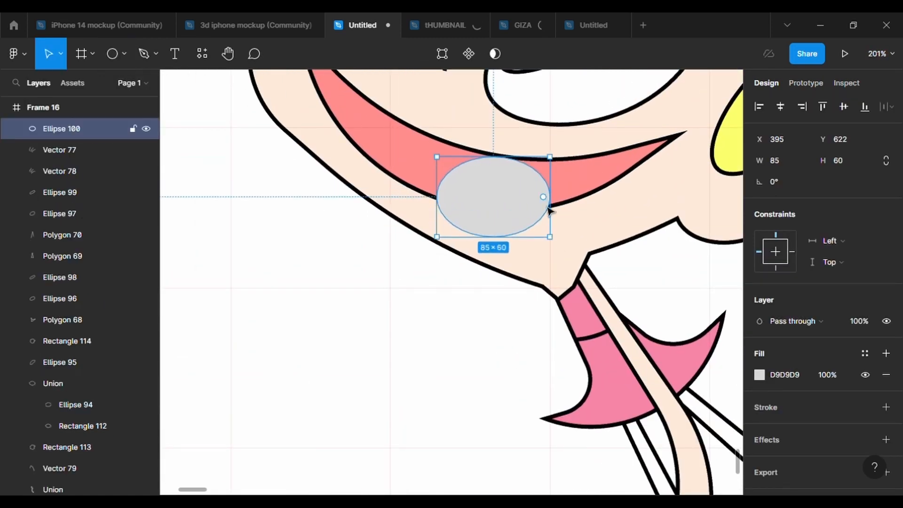
left_click_drag(550, 197, 437, 197)
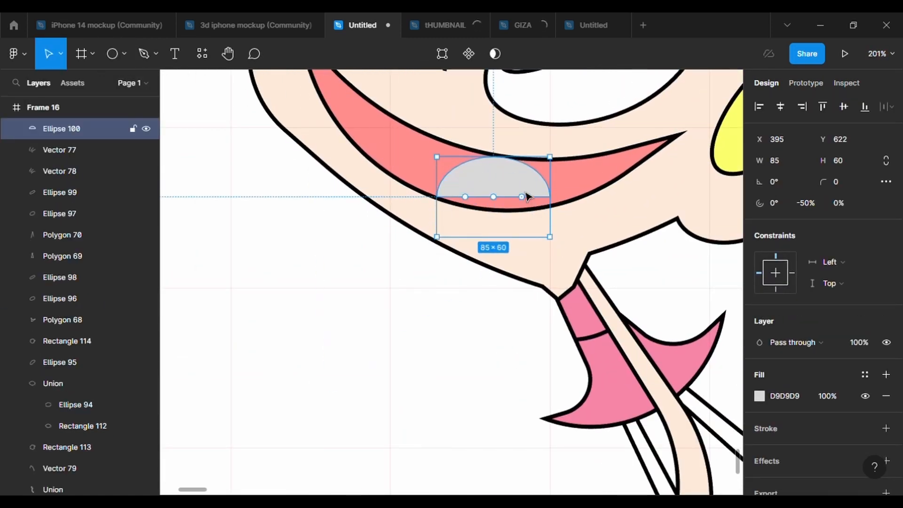
Give the grey half-ellipse in the mouth a black inside stroke of weight 3.
key("Return")
scroll(520, 232, "up", 3)
key("Escape")
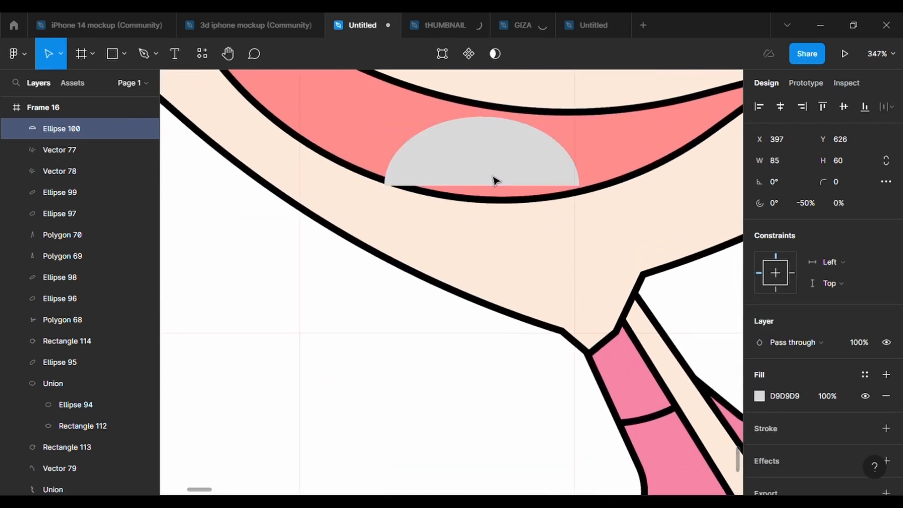
key("Return")
left_click(886, 343)
left_click(849, 390)
key("BackSpace")
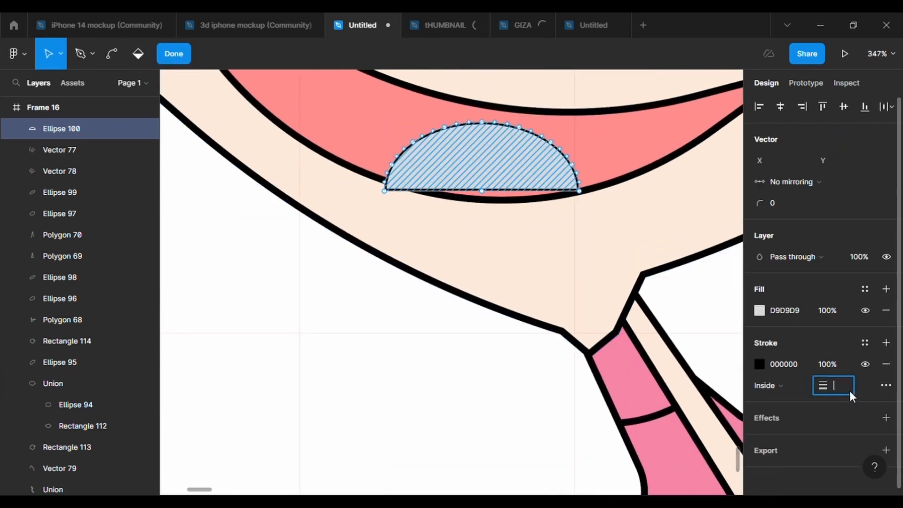
type("3")
key("Escape")
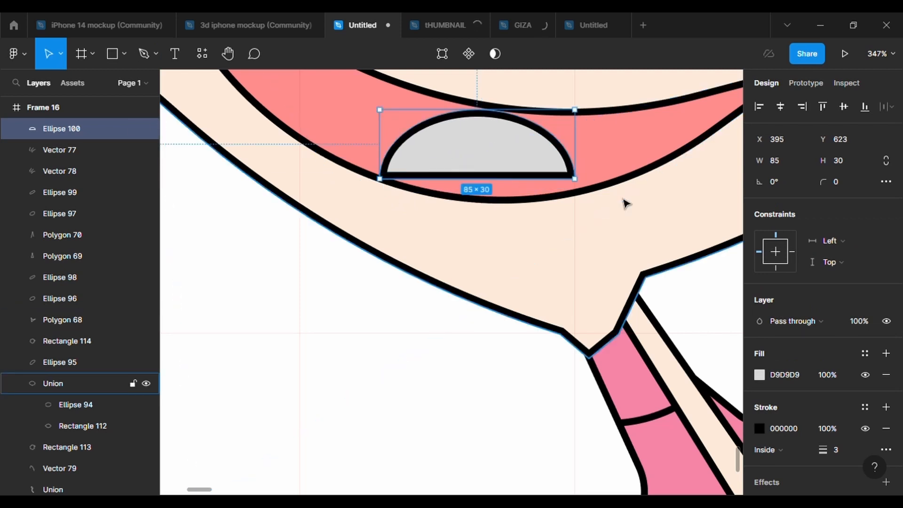
Tilt the half-ellipse to about -6.4° and bend its flat edge down along the mouth's lower line with a 500 corner radius.
left_click_drag(582, 186, 580, 199)
key("Return")
left_click(473, 180)
left_click_drag(474, 180, 466, 203)
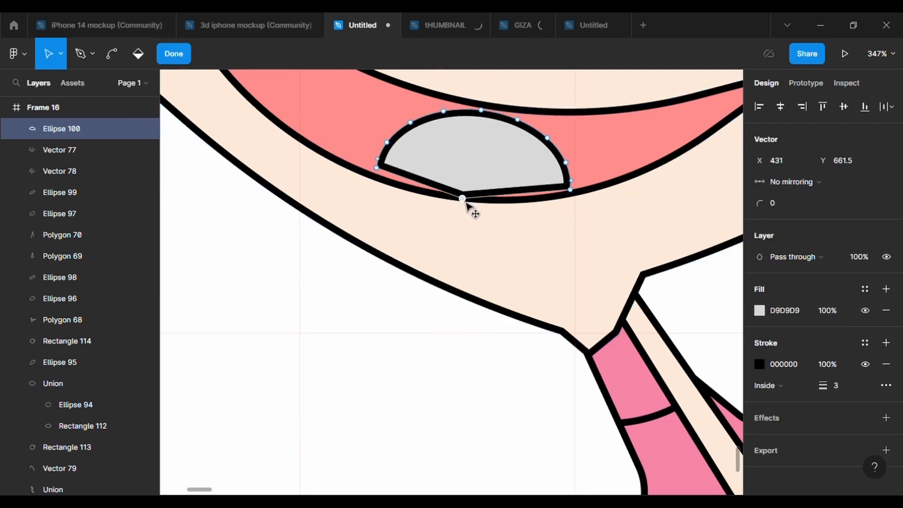
left_click(790, 206)
type("500")
key("Return")
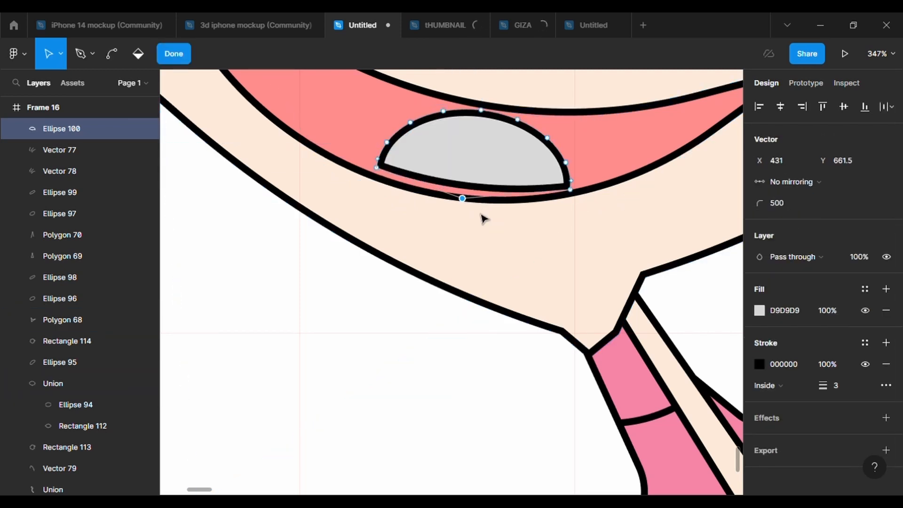
key("Escape")
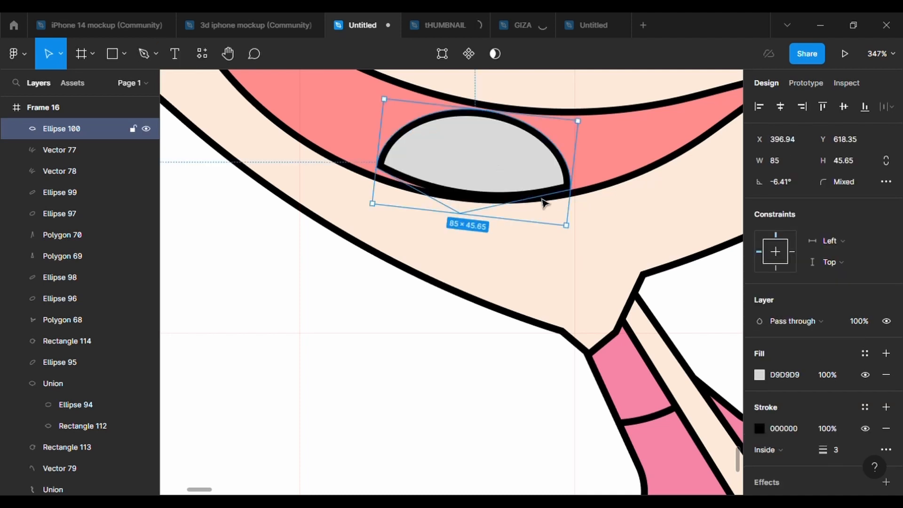
Move the tongue shape's two lower corner points onto the mouth's lower outline.
double_click(520, 191)
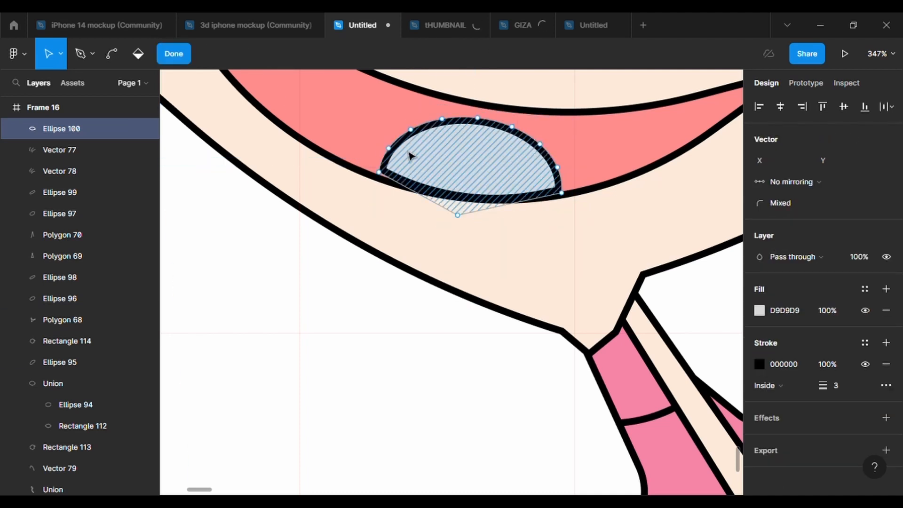
left_click(381, 177)
left_click_drag(385, 181, 390, 185)
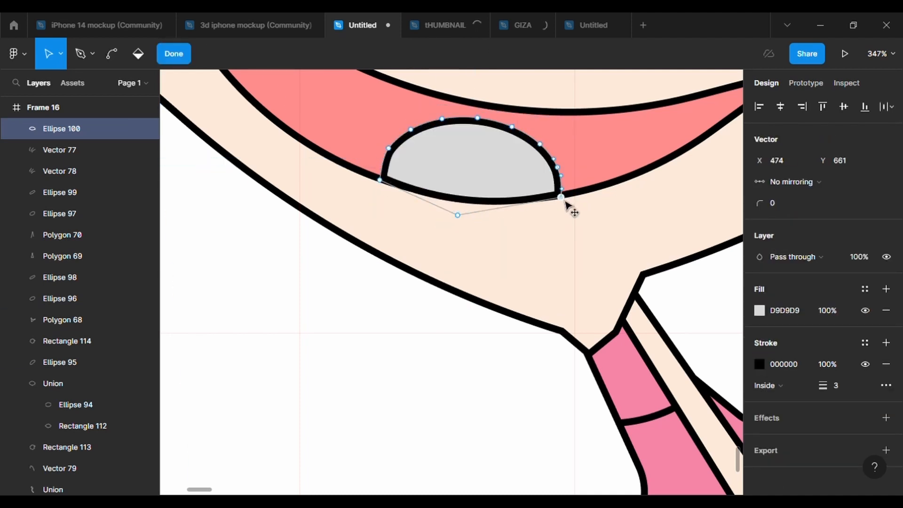
left_click(588, 234)
Fill the tongue shape with light pink F9BABA.
scroll(589, 234, "down", 5)
left_click(94, 128)
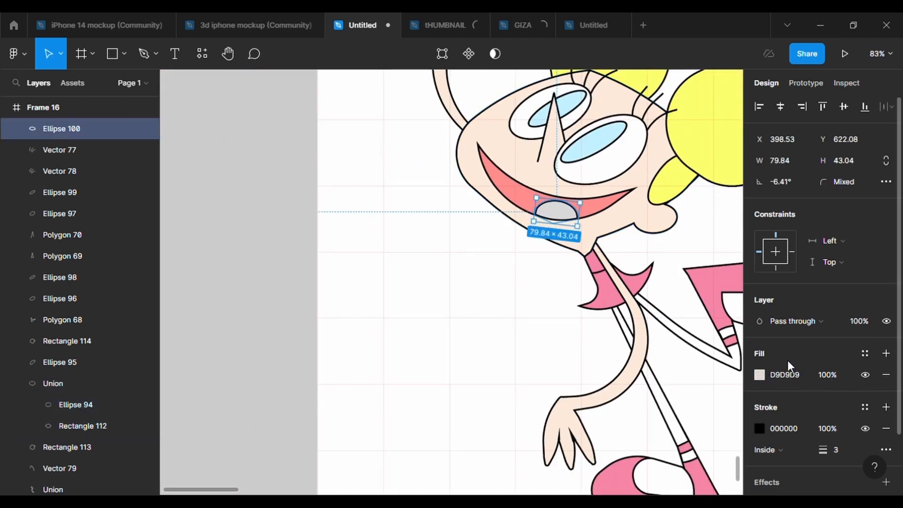
left_click(758, 379)
left_click(630, 172)
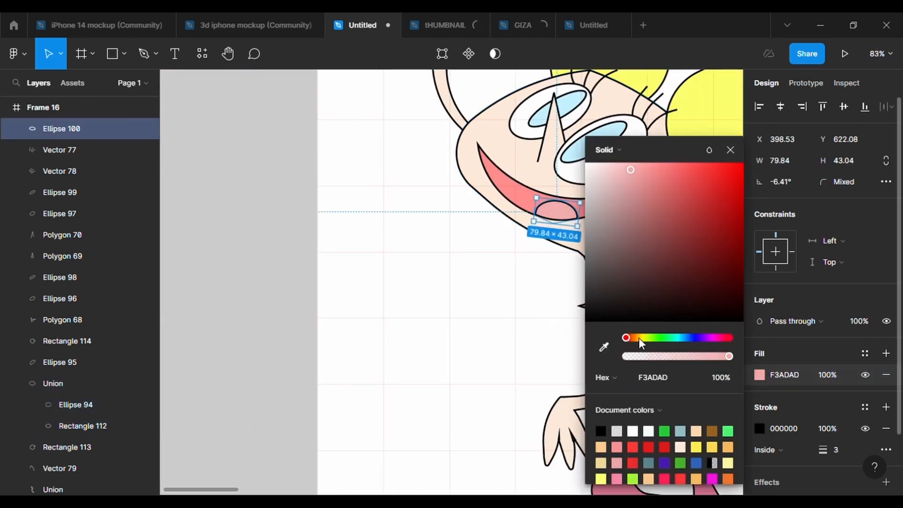
left_click_drag(638, 338, 622, 335)
left_click(625, 167)
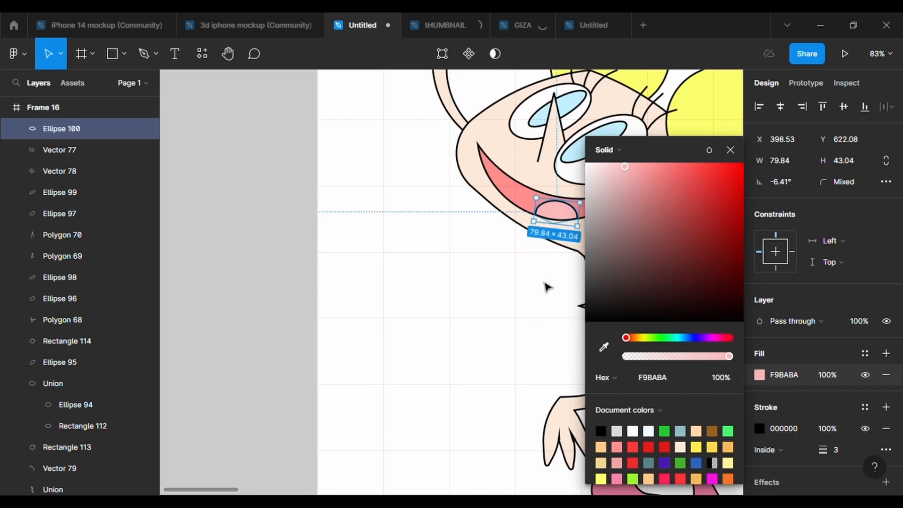
left_click(547, 288)
Select all pieces of the cartoon girl in Frame 16 and group them.
scroll(559, 287, "down", 5)
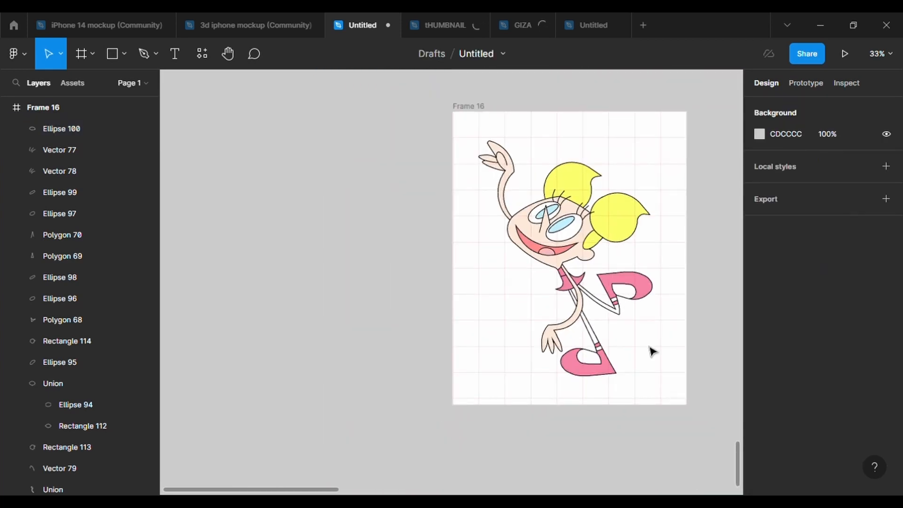
left_click_drag(661, 401, 475, 138)
right_click(614, 300)
left_click(621, 236)
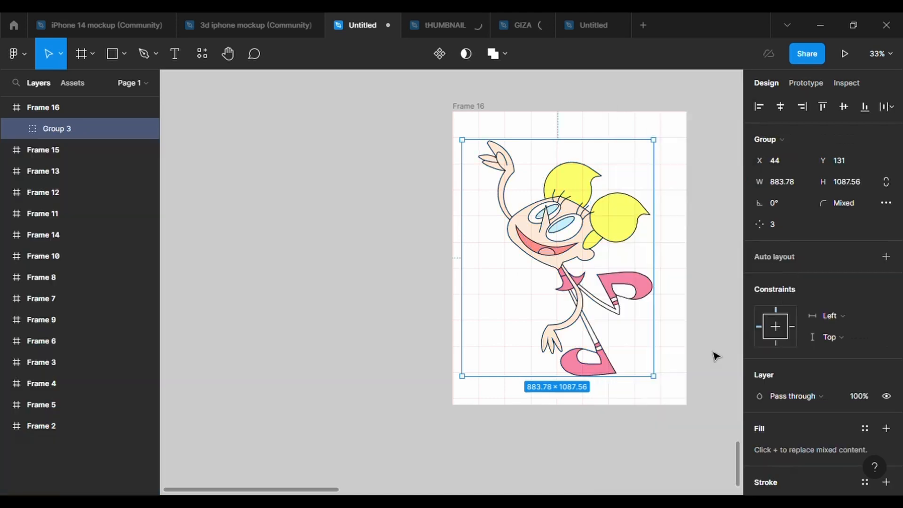
Add a drop shadow to the character group with X and Y offsets of 20.
scroll(831, 410, "down", 5)
left_click(886, 413)
left_click(759, 433)
type("20")
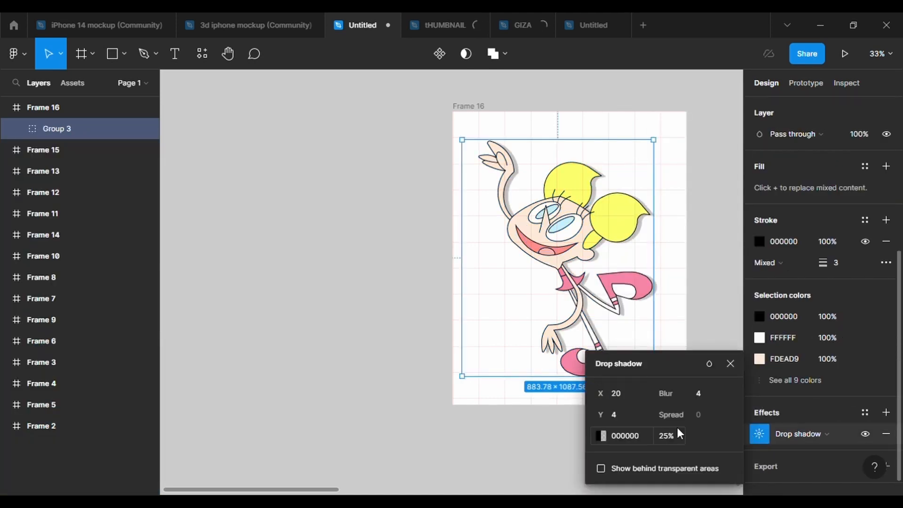
left_click(623, 411)
type("20")
key("Return")
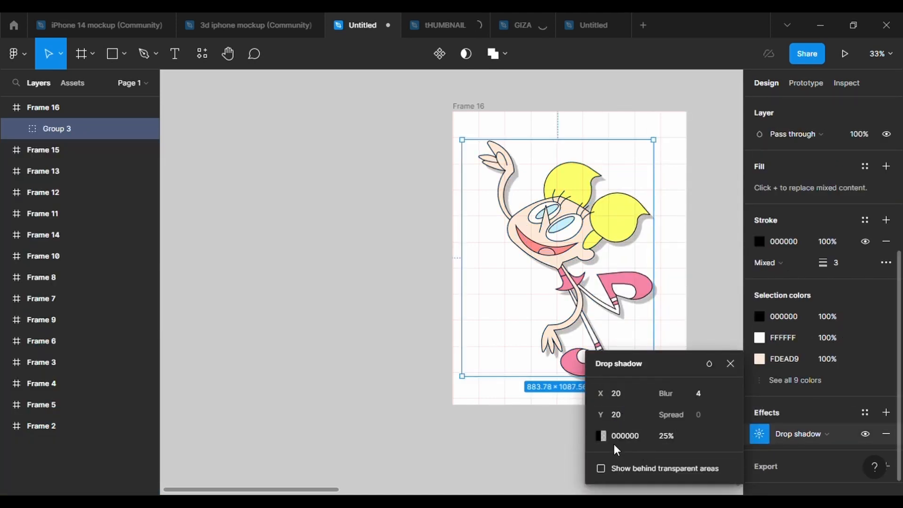
Try a blur of 10 on the group's drop shadow.
left_click(698, 394)
type("10")
key("Escape")
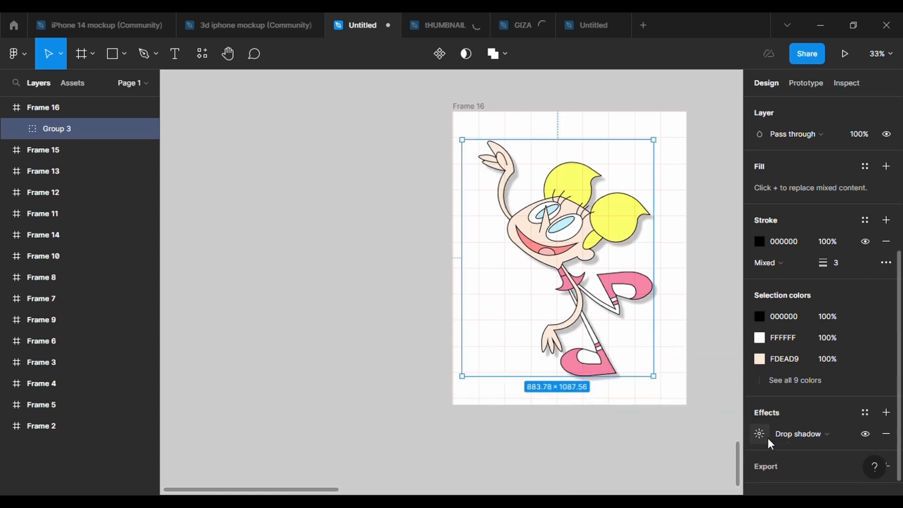
Set the drop shadow's blur to 40 and deselect the group.
left_click(759, 433)
left_click(704, 394)
type("40")
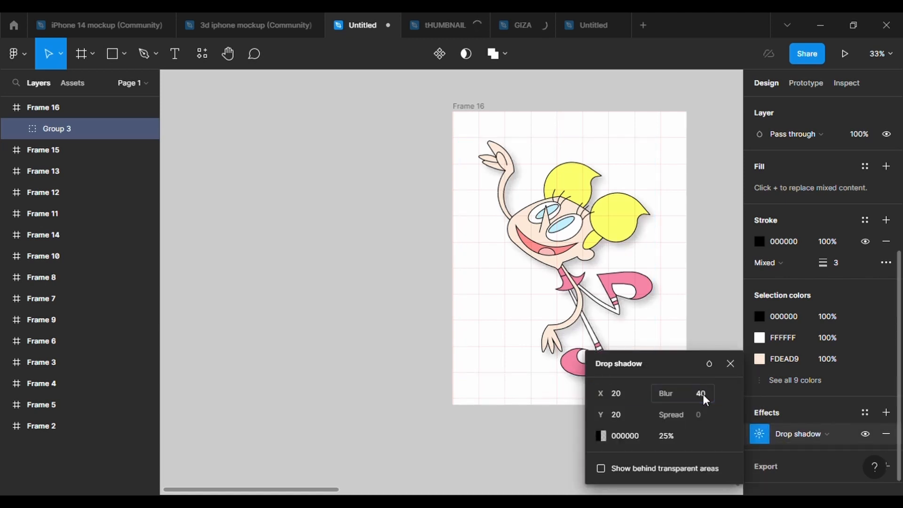
key("Return")
left_click(581, 464)
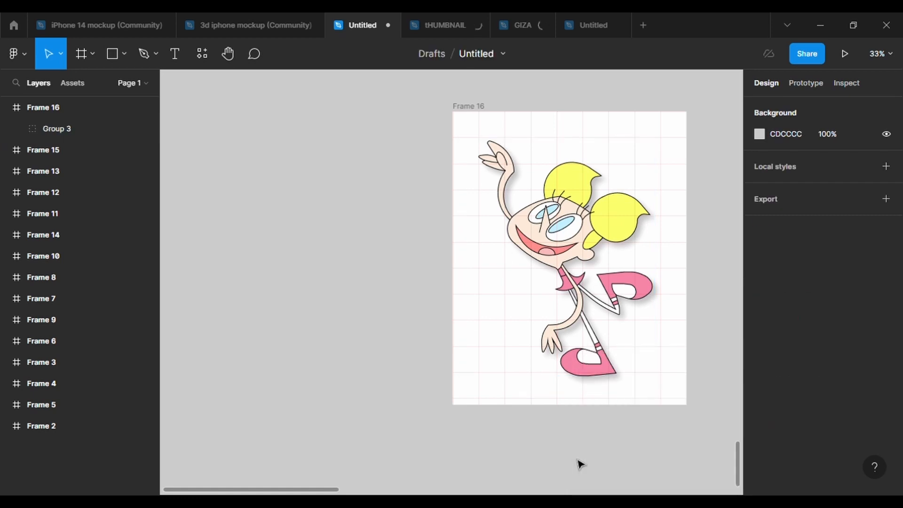
left_click(486, 113)
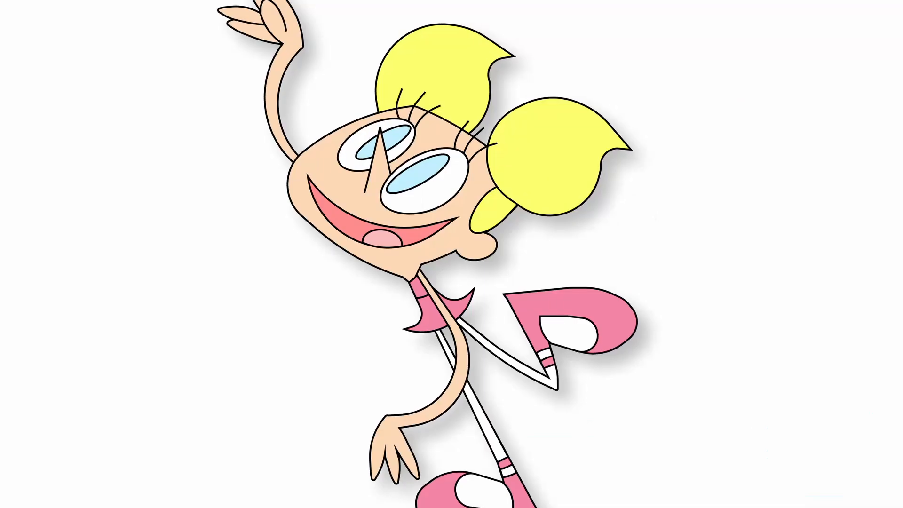